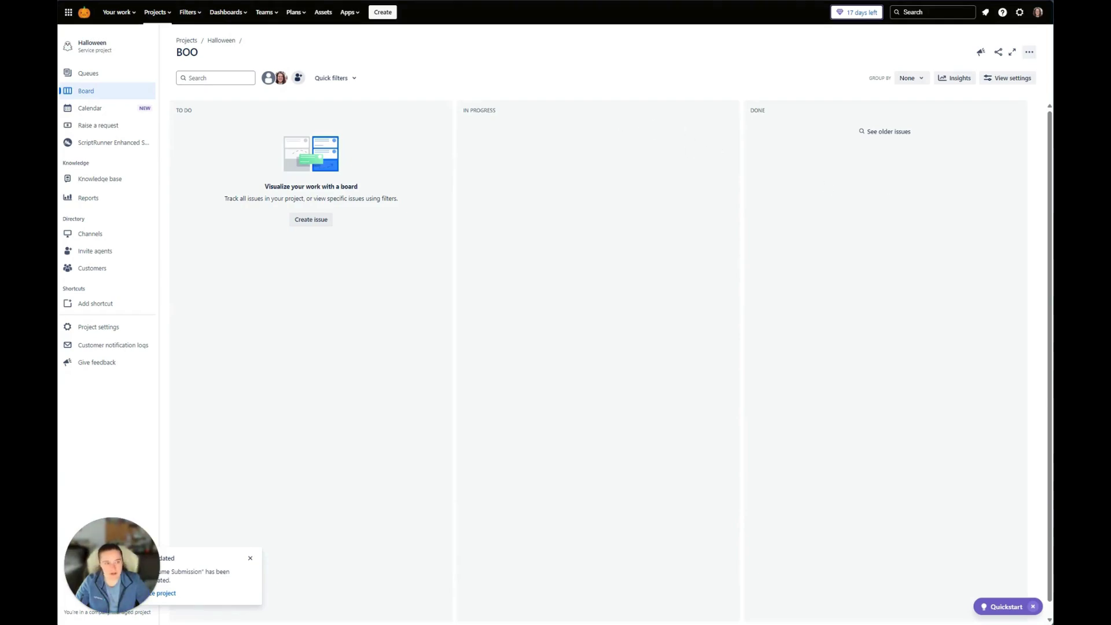
Open the list of workflows in the Jira issue administration settings
click(1021, 13)
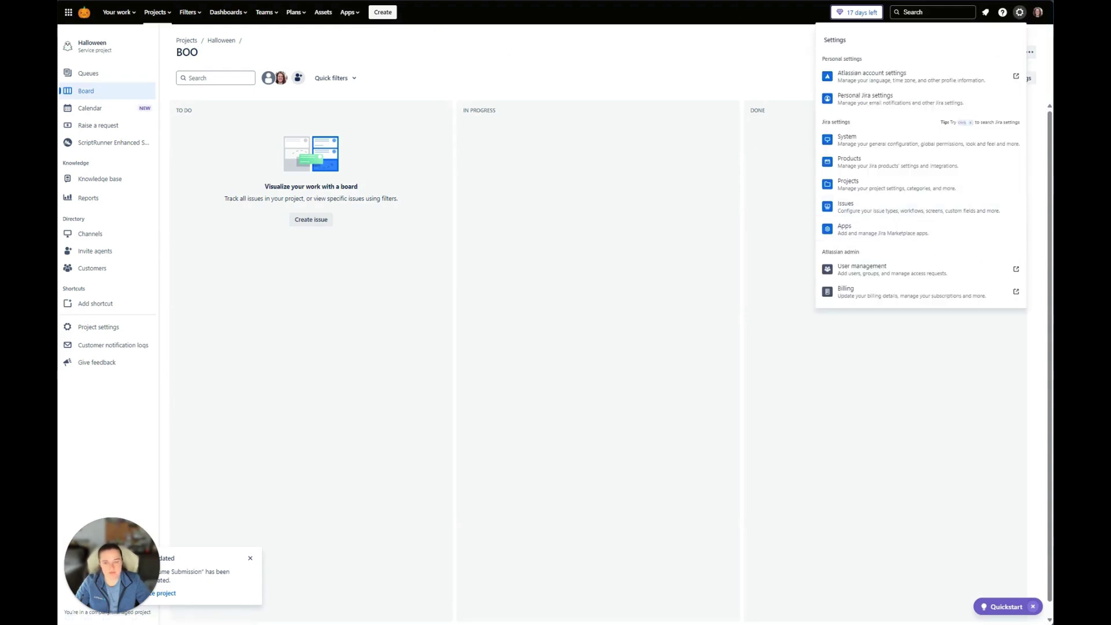
click(846, 204)
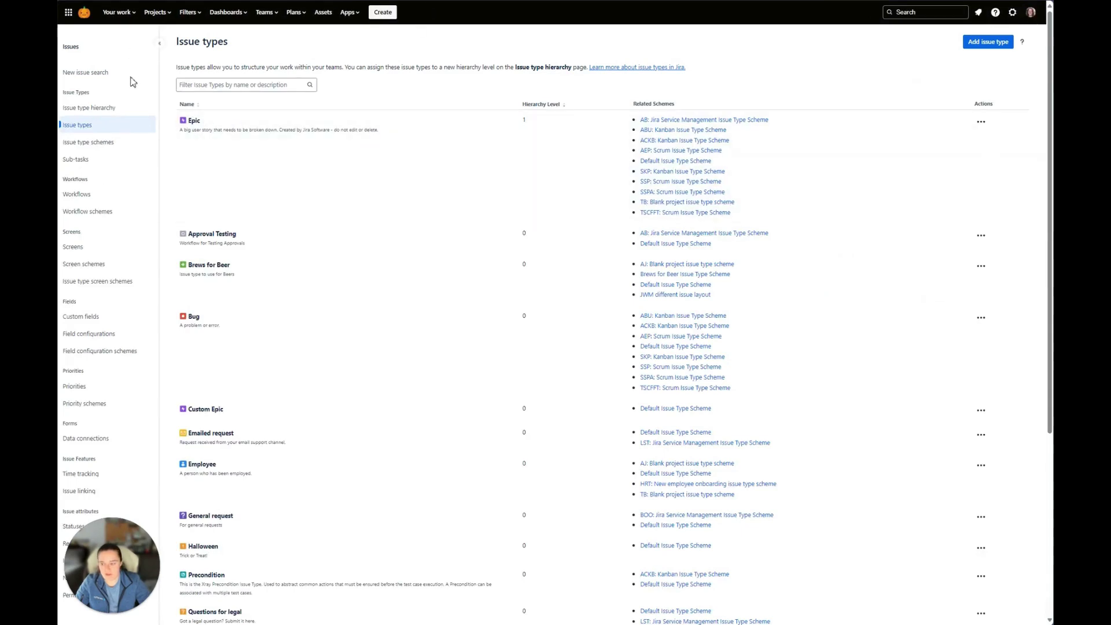
click(88, 203)
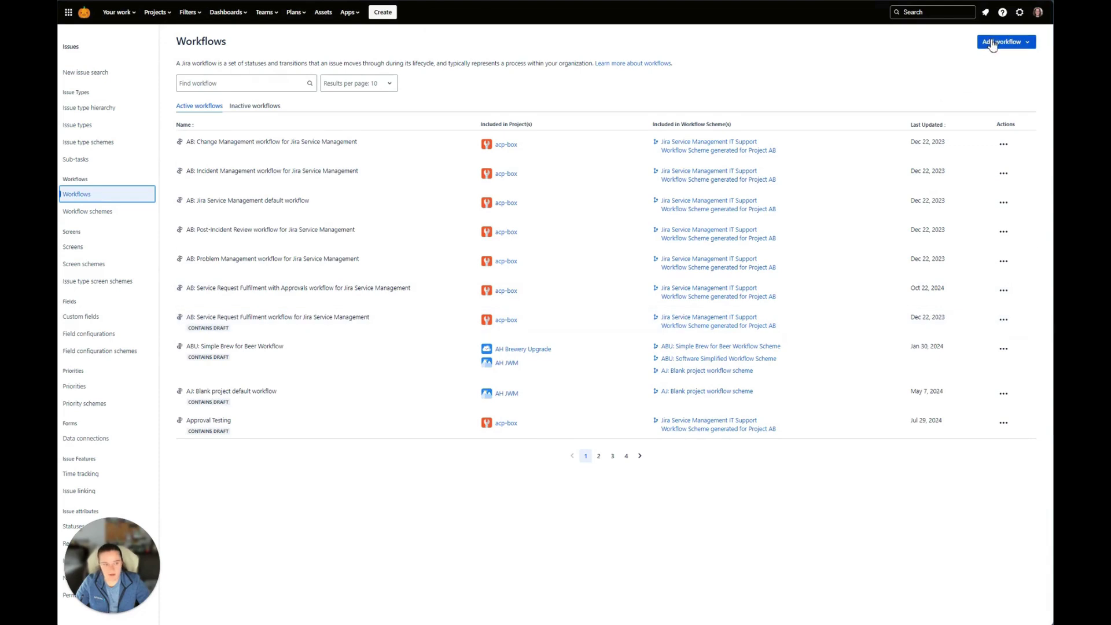
Create a new workflow named "Halloween Costume" with the description "Submit your costume ideas here!"
click(993, 43)
click(986, 63)
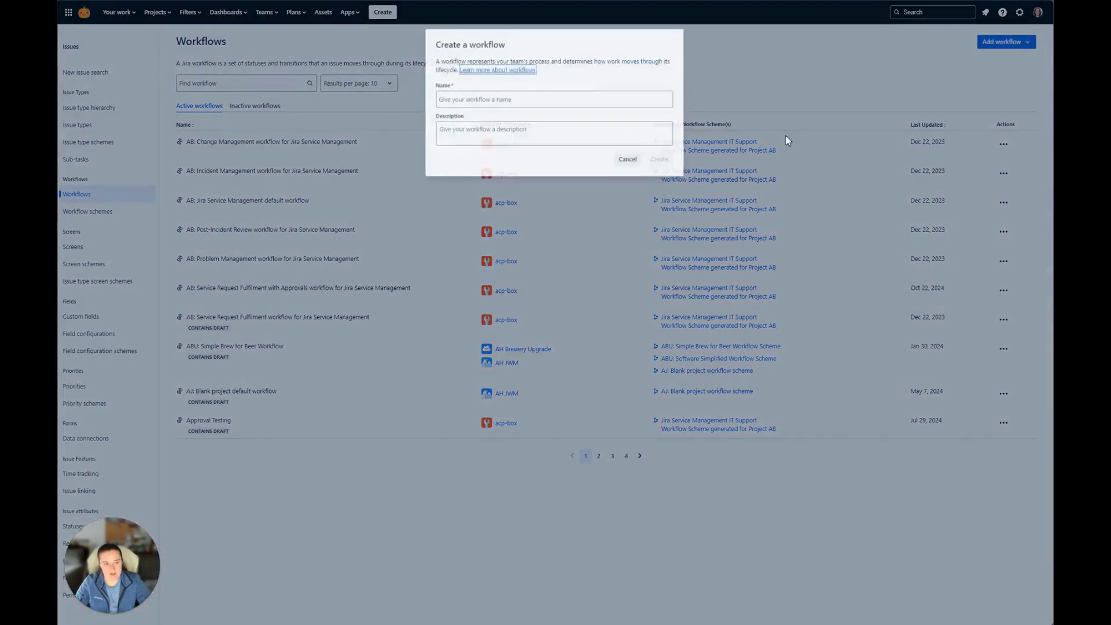
click(469, 98)
text(Halloween Costume)
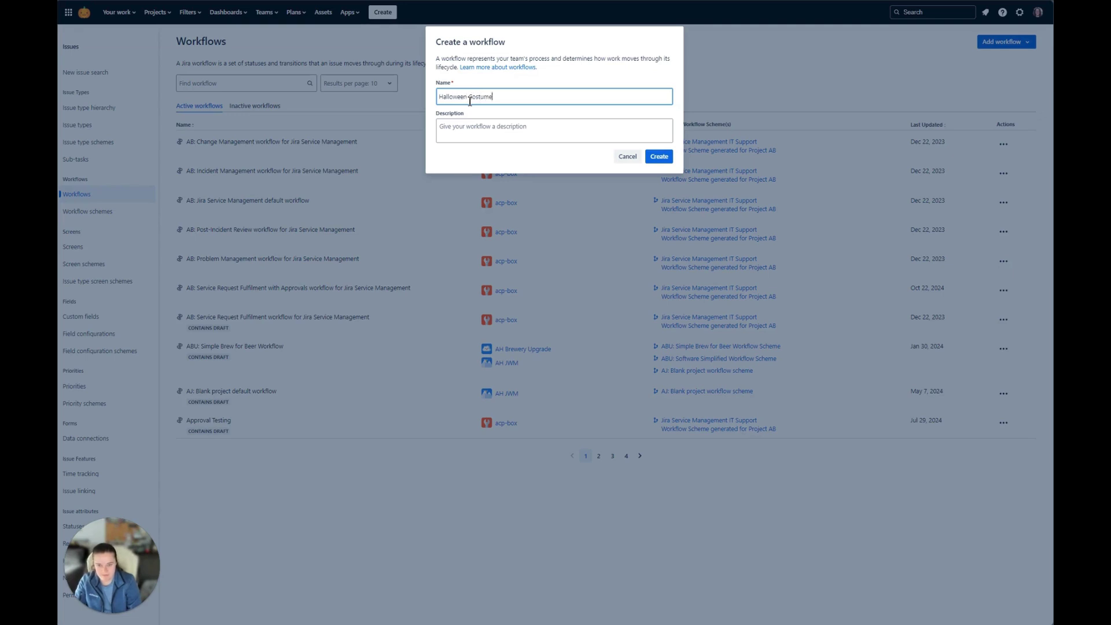
key(Tab)
text(Sub)
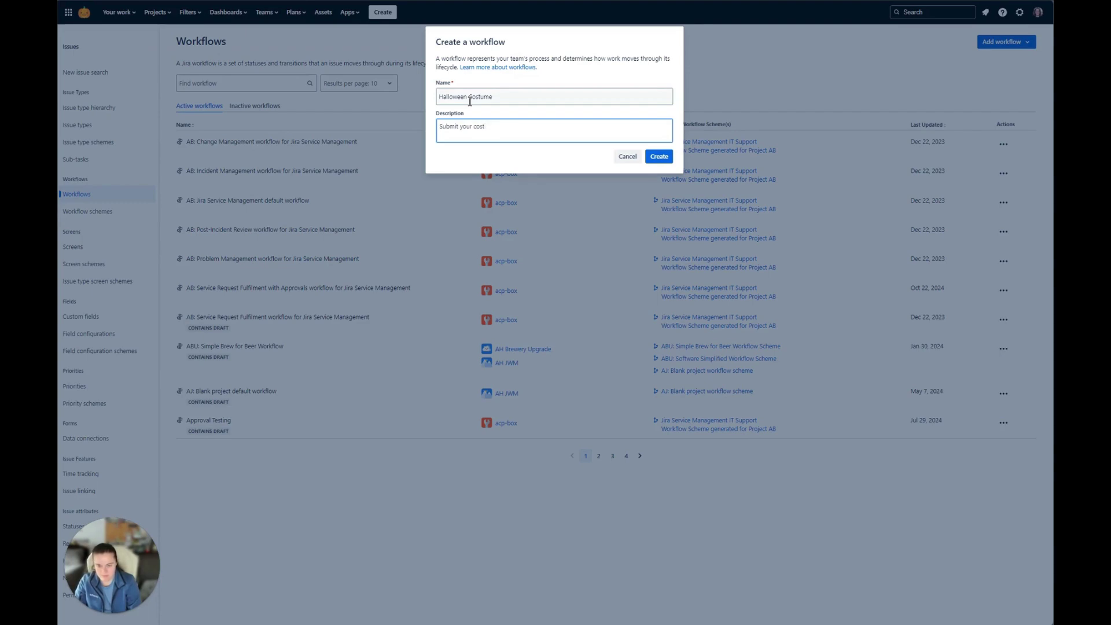
text(mit your costume ideas here!)
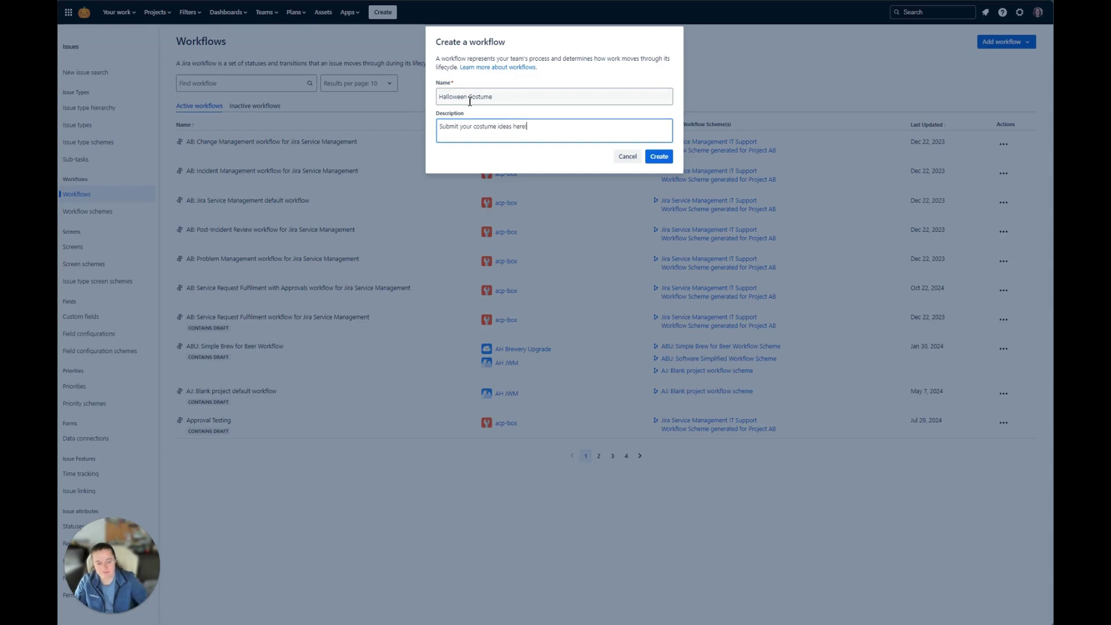
click(658, 157)
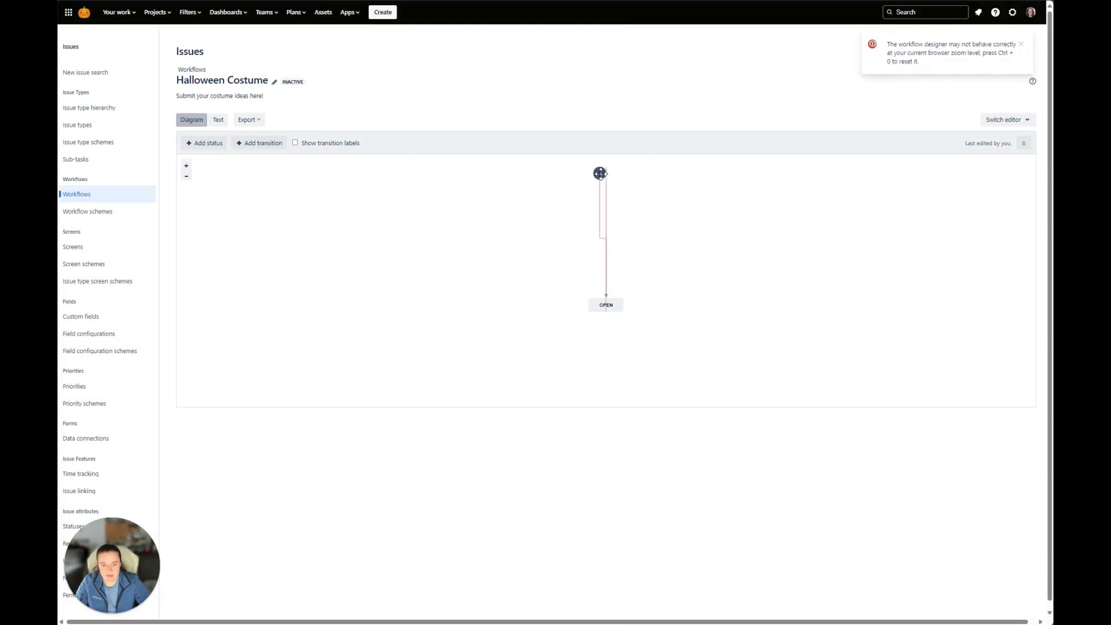
Move the Open status up close beneath the start node and add the existing Brainstorm status directly below it
drag(606, 305, 604, 203)
click(204, 143)
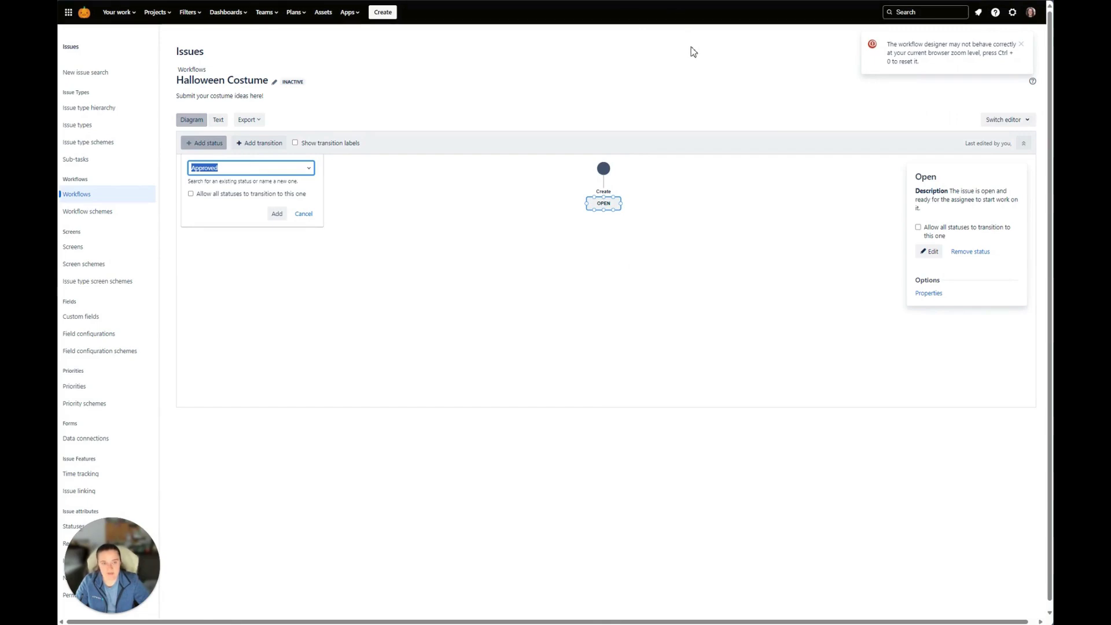
text(Brain)
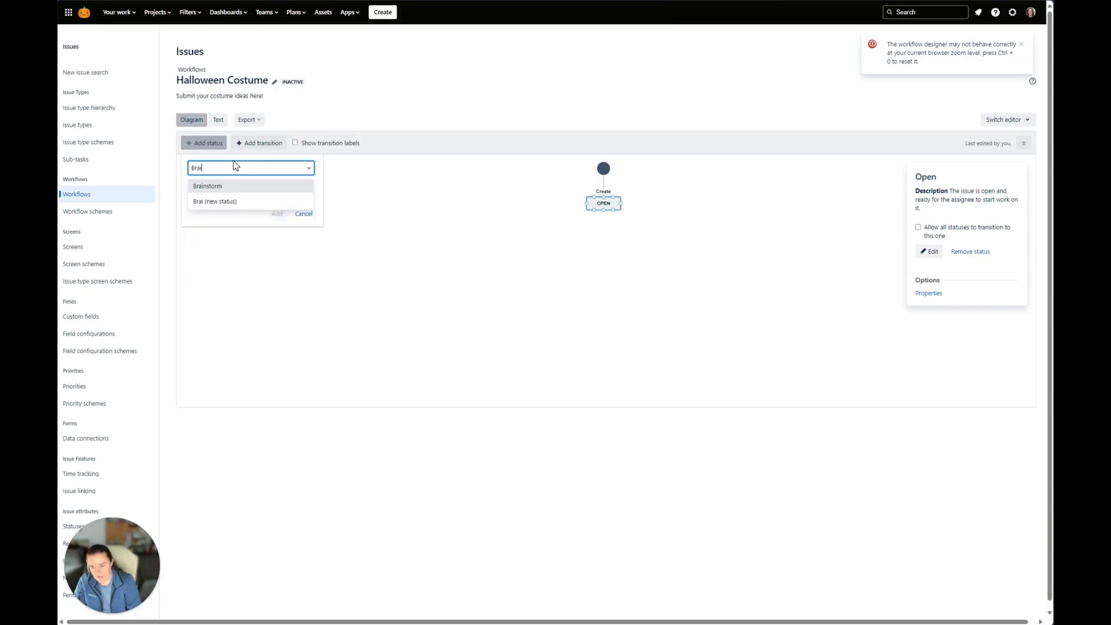
click(283, 186)
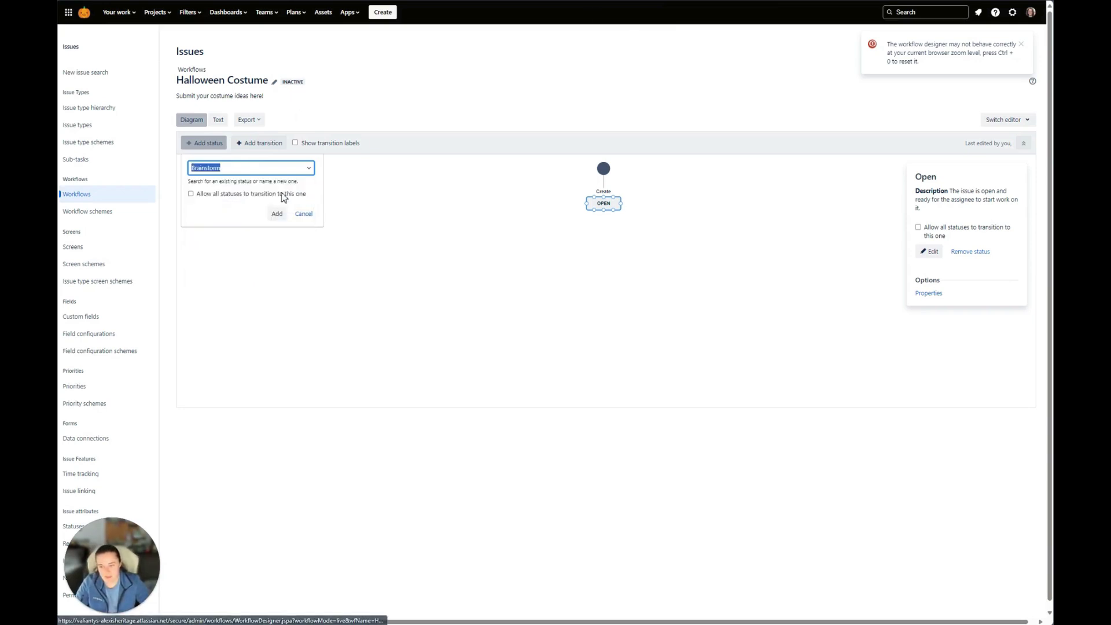
click(276, 214)
drag(615, 202, 613, 230)
Add the existing "Select the costume" status to the workflow and place it below Brainstorm
click(206, 143)
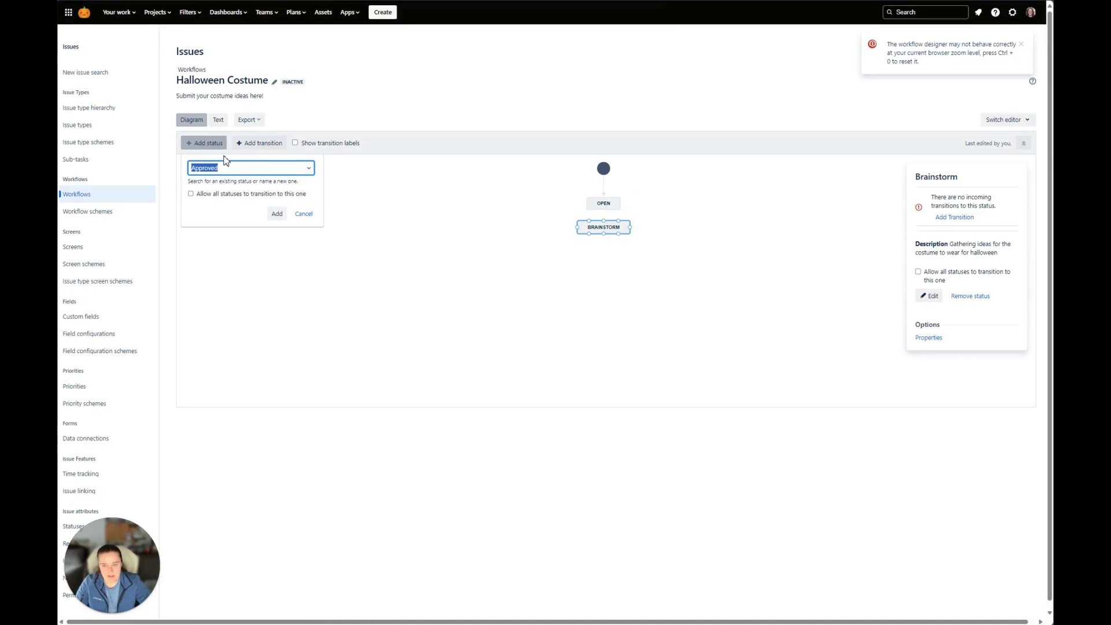
text(Select)
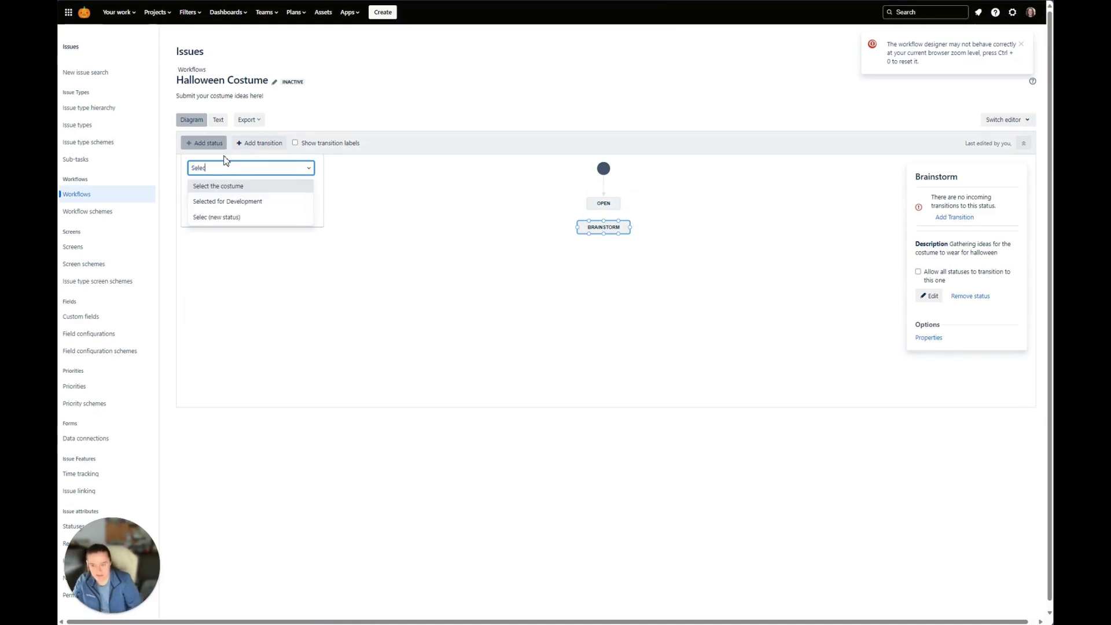
click(232, 187)
click(275, 213)
drag(586, 201, 586, 255)
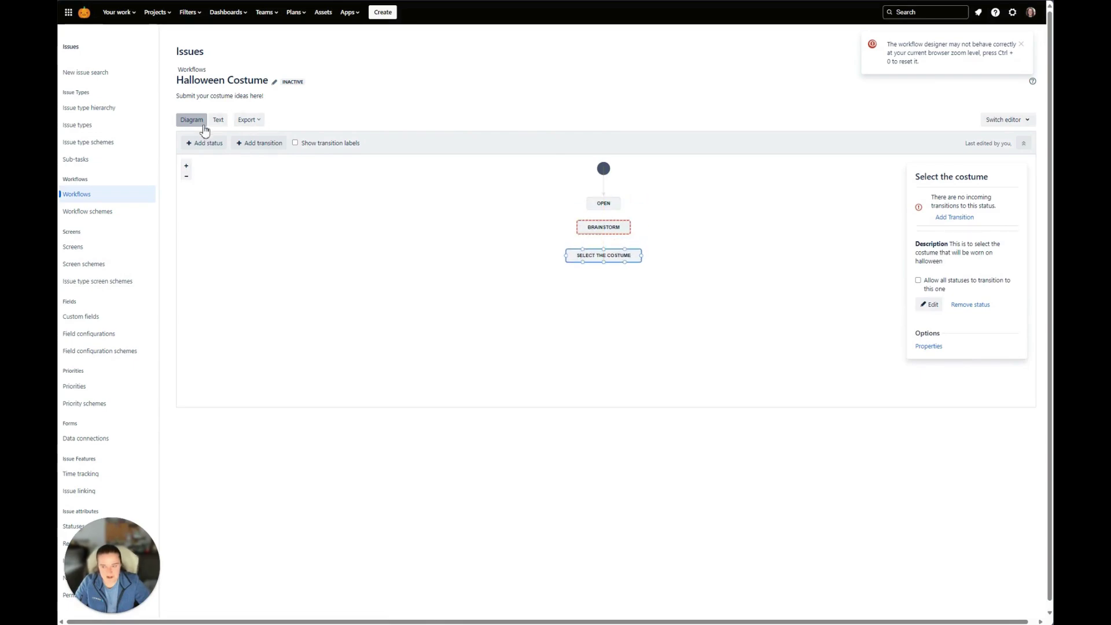
Add the existing "Parents approval" status and place it below Select the costume
click(200, 142)
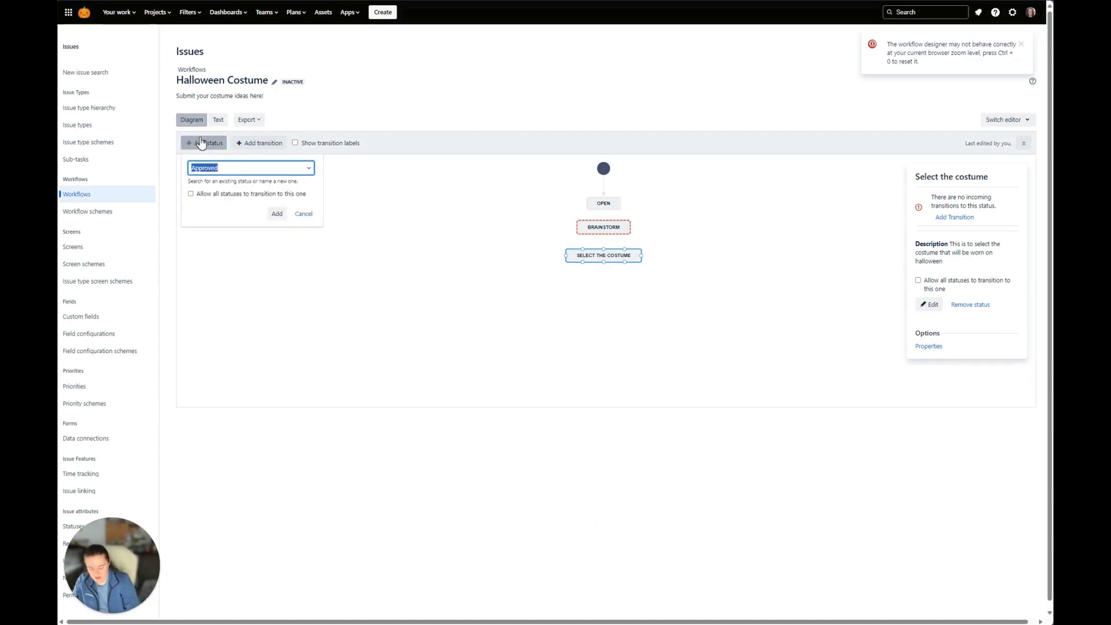
text(Paren)
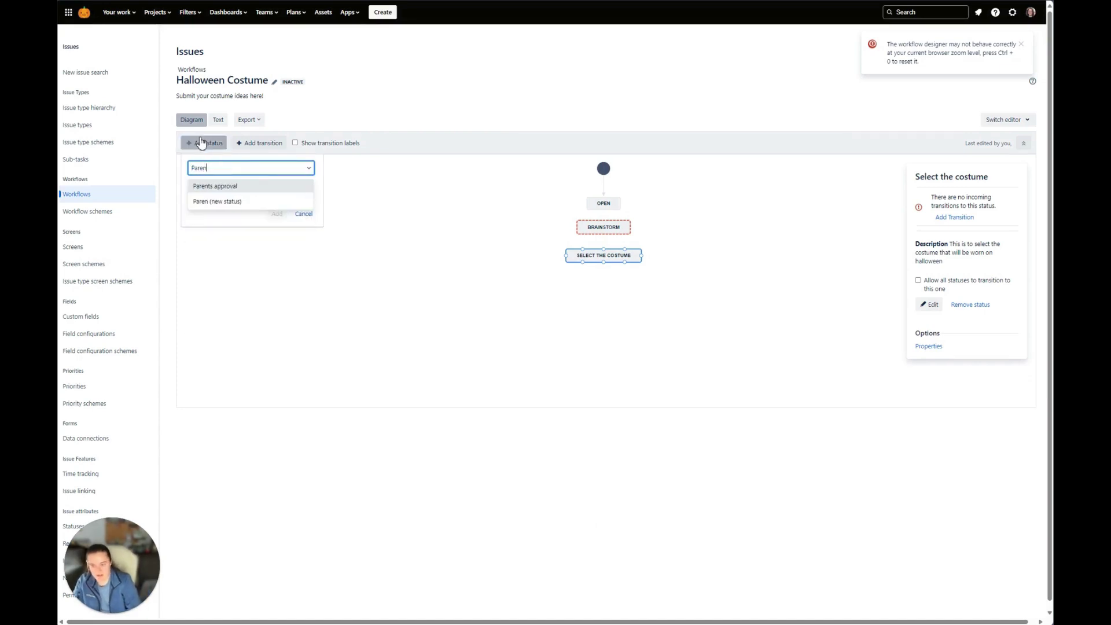
click(255, 186)
click(278, 214)
drag(605, 203, 606, 285)
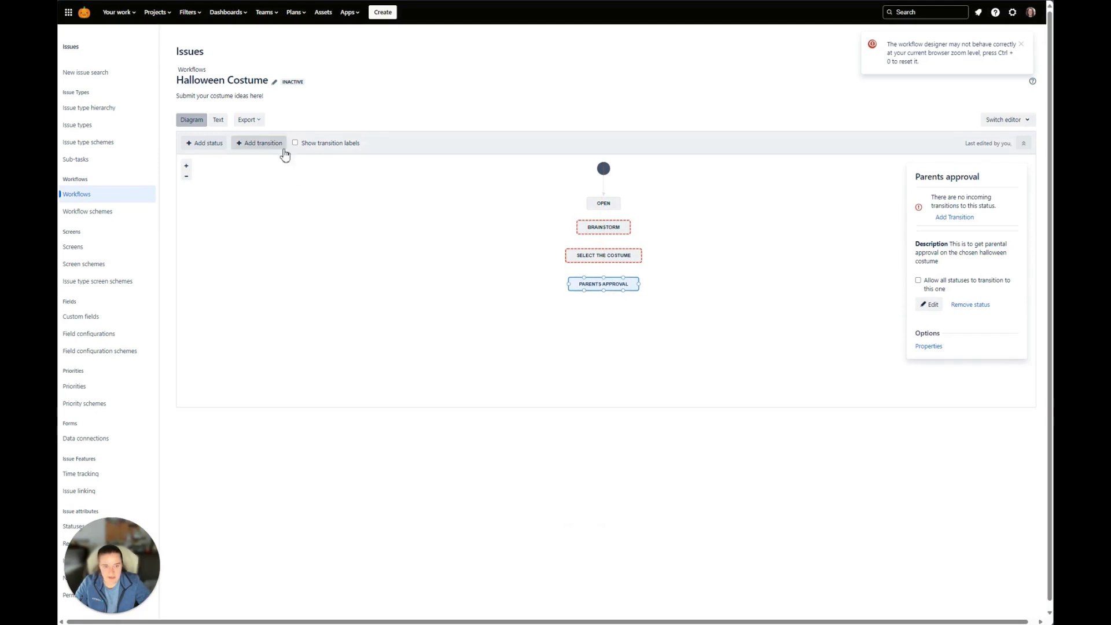
Add the existing "Purchase Costume" status and place it below Parents approval
click(204, 145)
text(Pu)
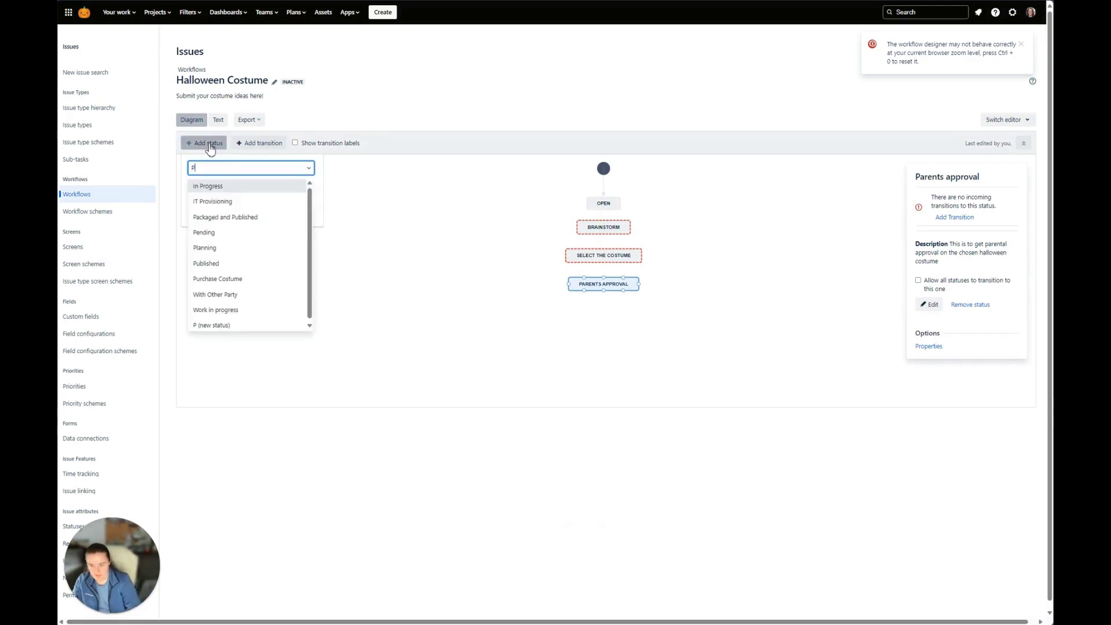
click(247, 216)
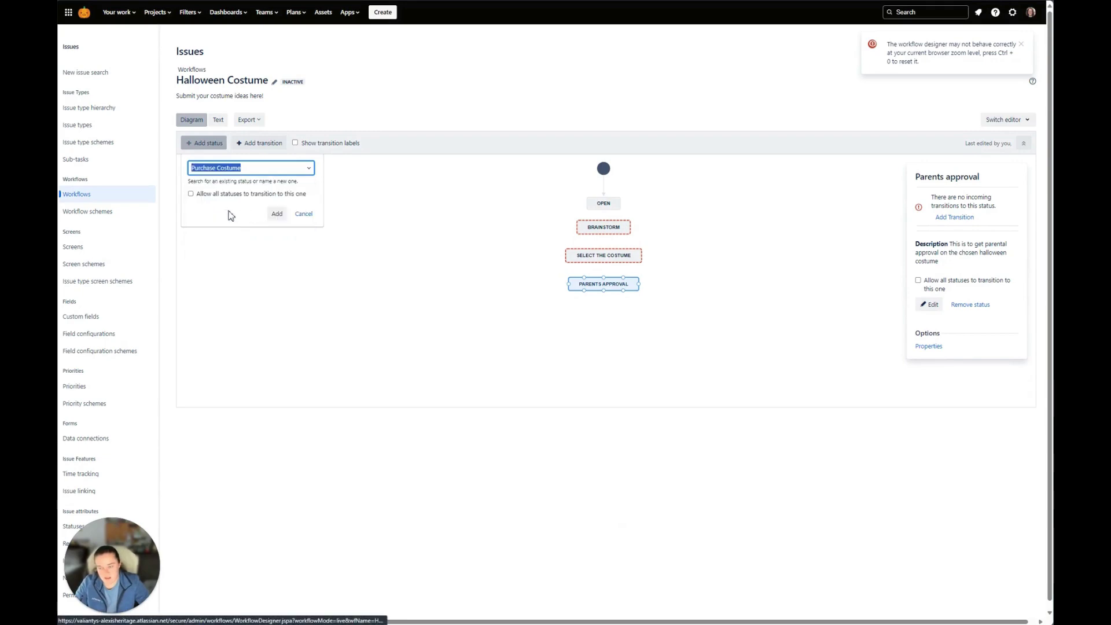
click(276, 213)
drag(612, 200, 611, 313)
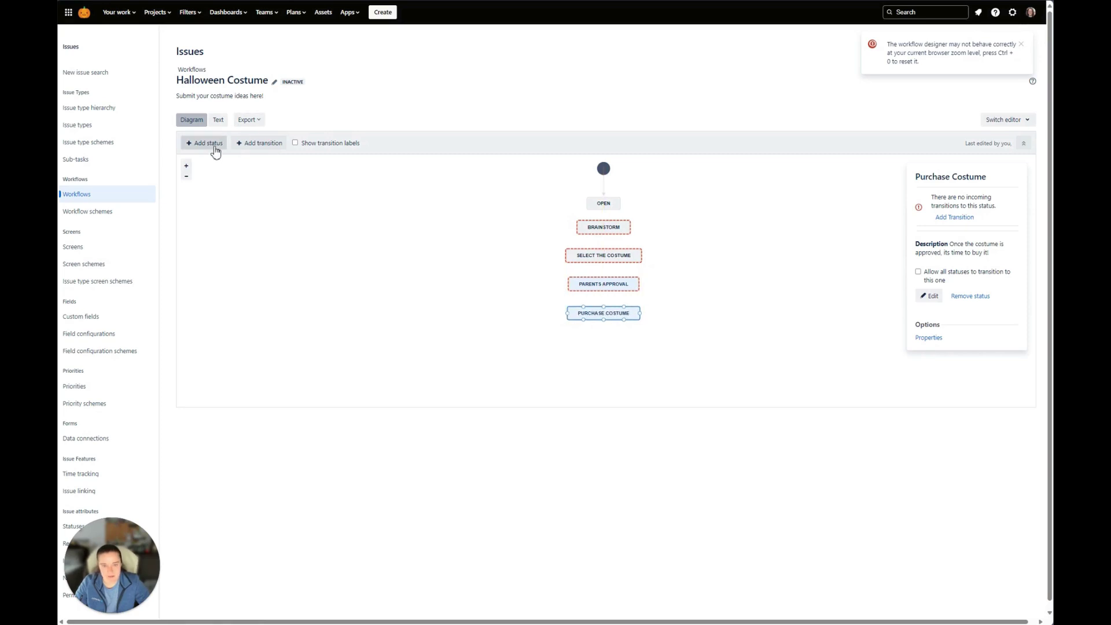
Add the existing "Waiting to trick or treat" status and place it below Purchase Costume
click(216, 150)
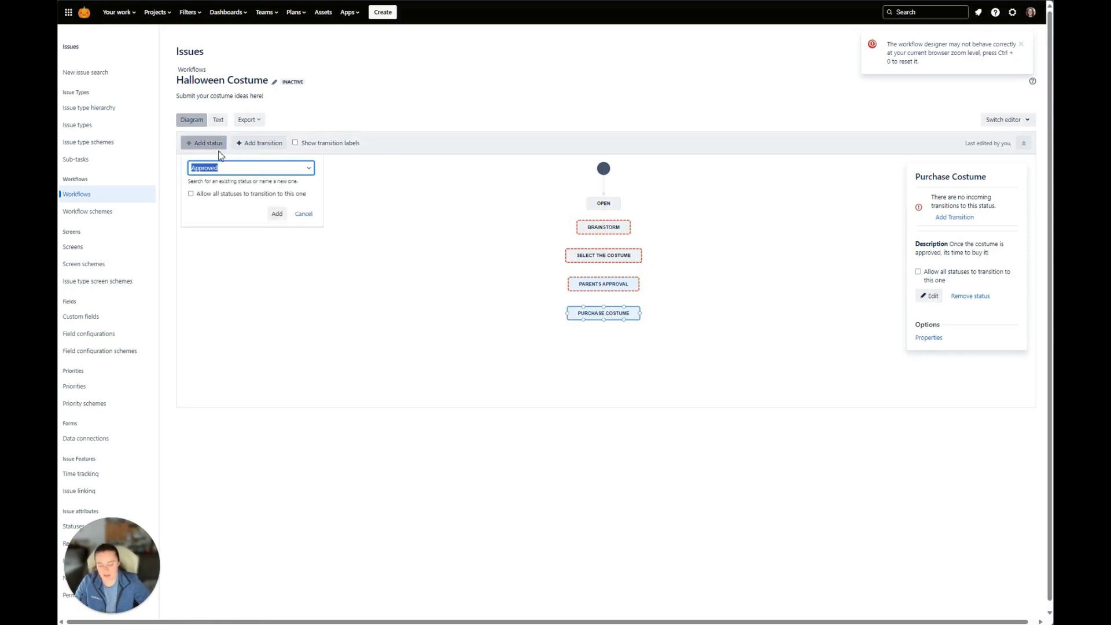
text(Wait)
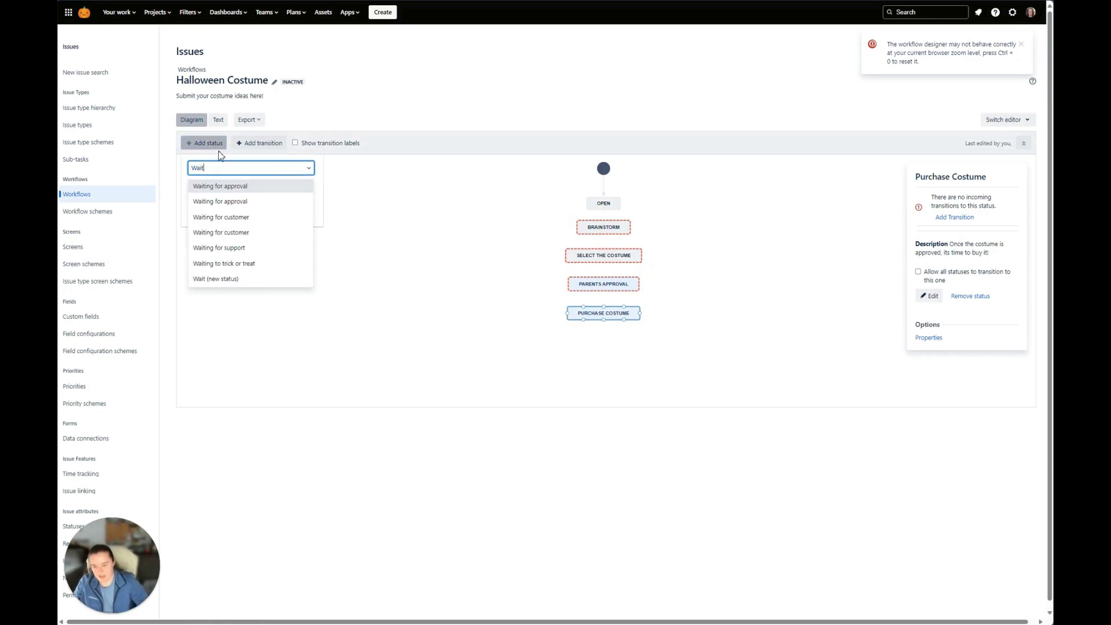
click(291, 264)
click(282, 214)
drag(604, 200, 603, 341)
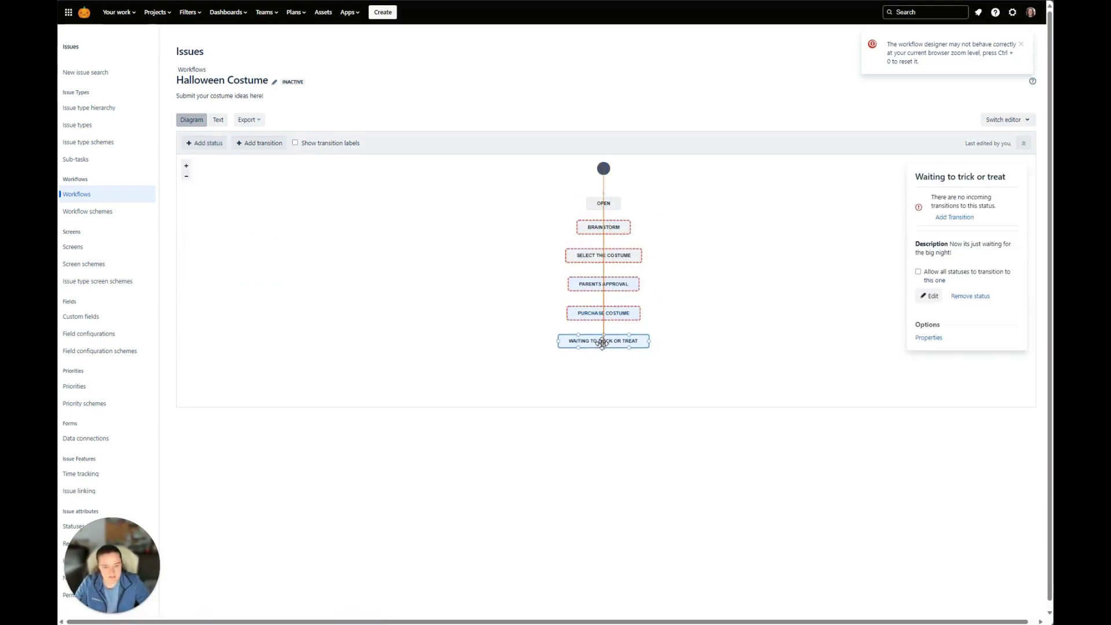
Add the existing "Sort candy" status and place it below Waiting to trick or treat
click(209, 145)
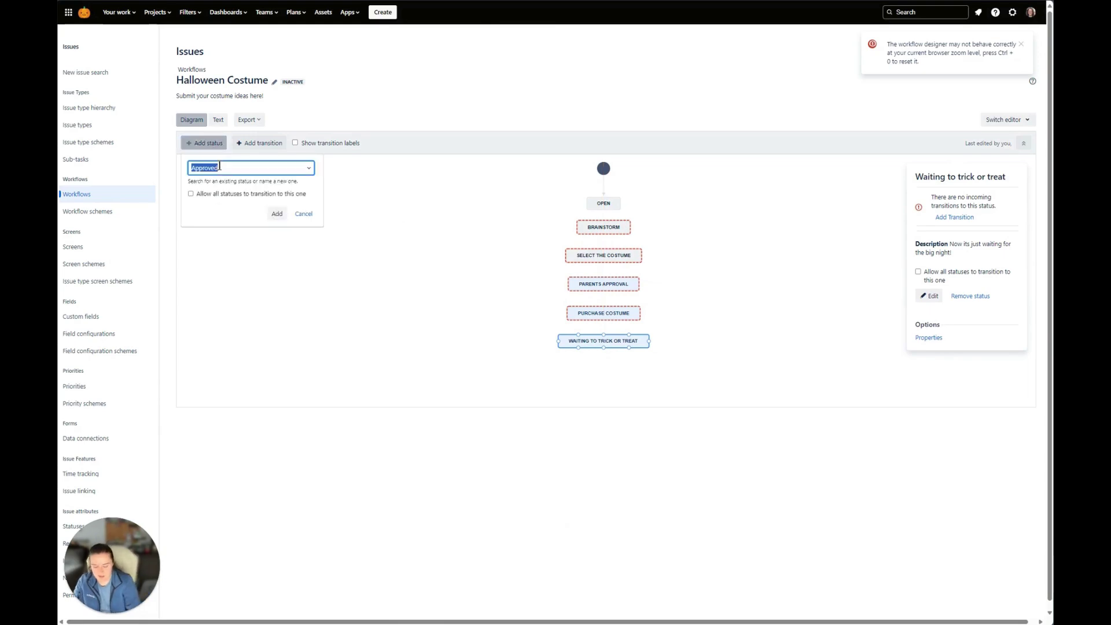
text(Sort)
click(218, 186)
click(275, 213)
drag(613, 204, 611, 374)
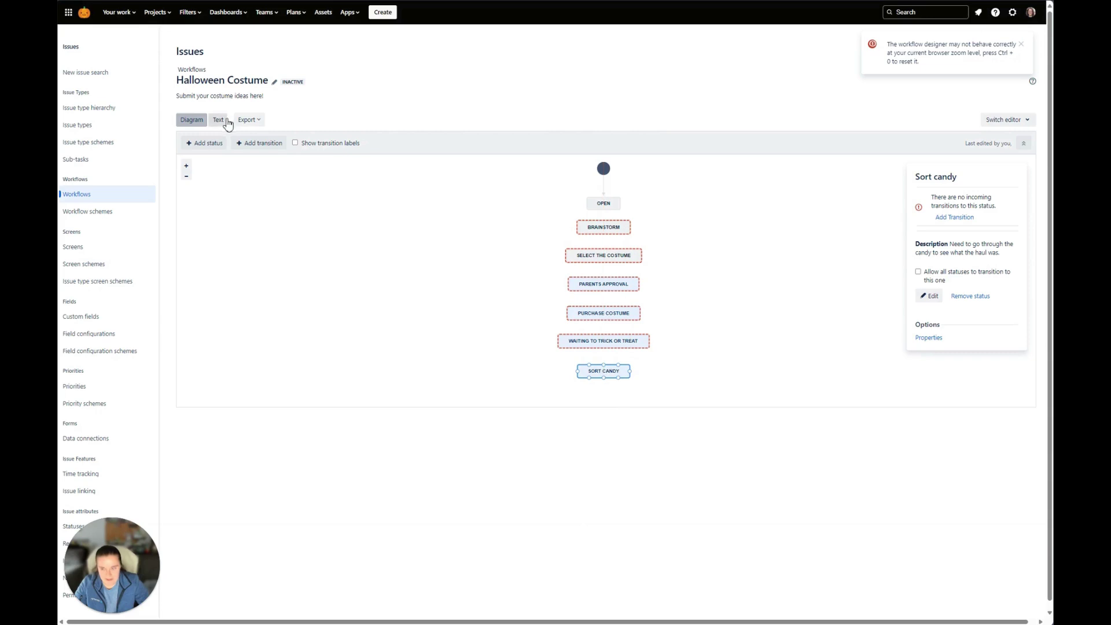
Add the existing "Halloween Complete" status and place it below Sort candy at the end of the column
double_click(206, 145)
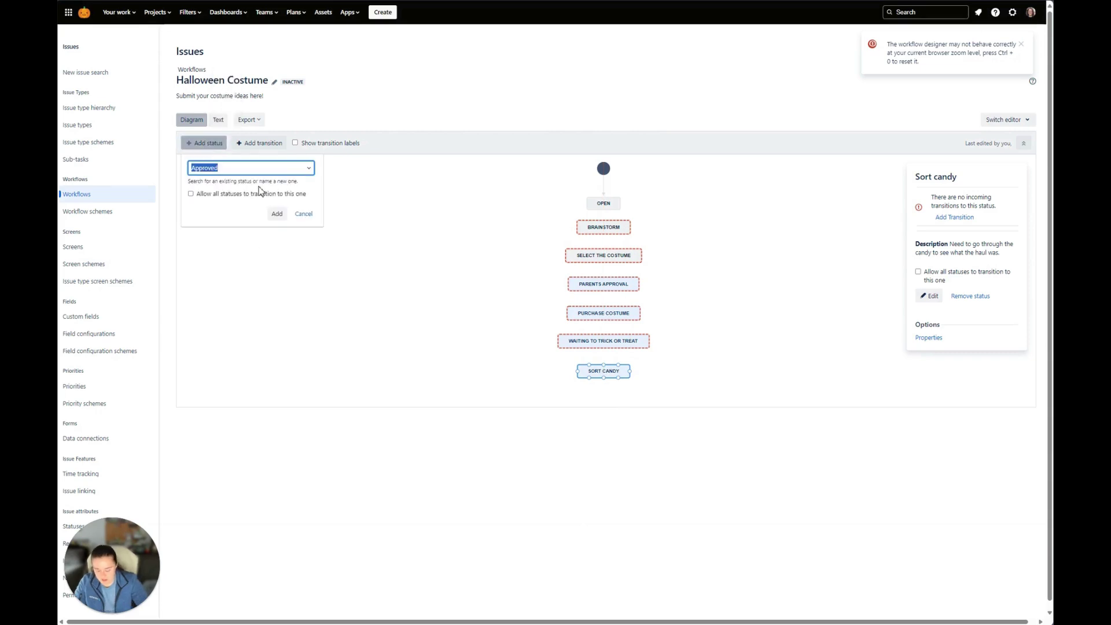
text(Hall)
click(260, 191)
click(278, 213)
drag(621, 192, 620, 390)
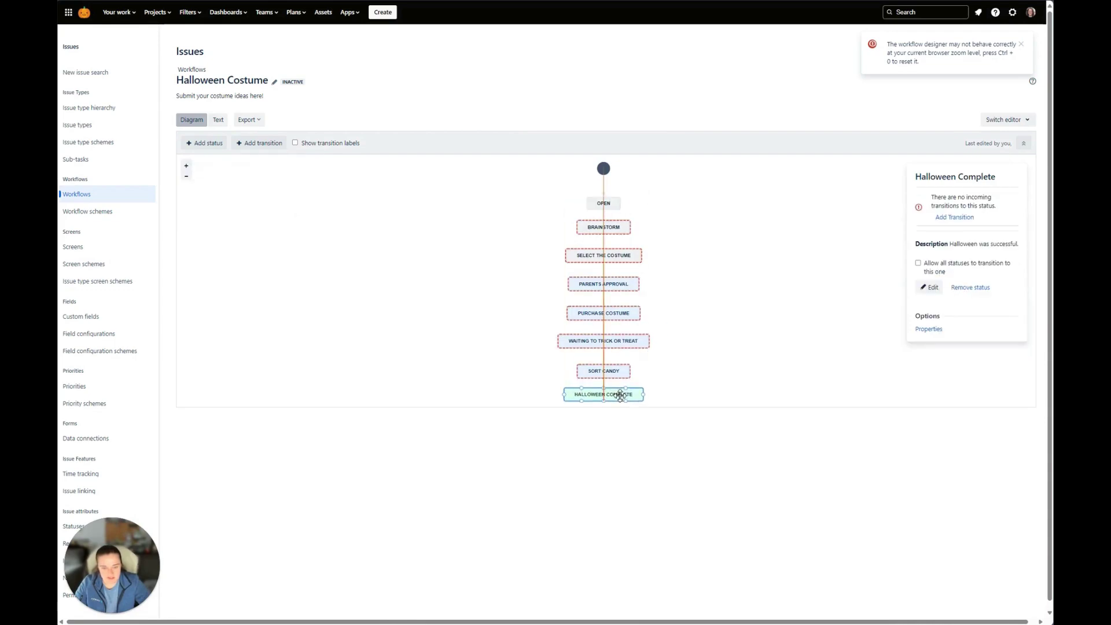
Move the Open status aside from the column and change the Create transition's destination to Brainstorm
drag(722, 312, 720, 306)
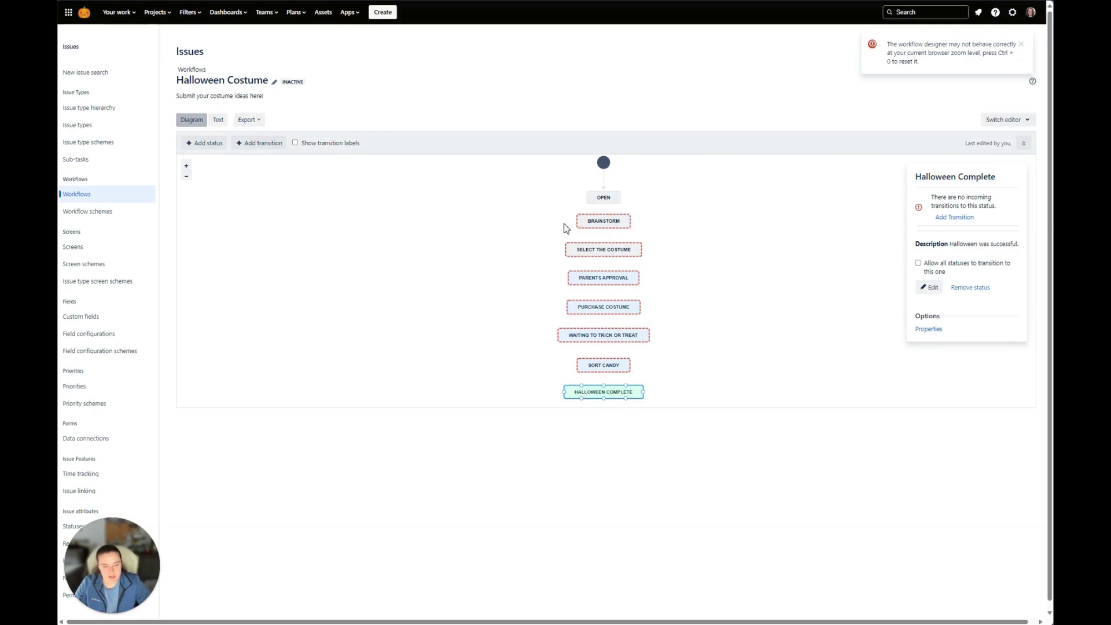
mouse_move(604, 197)
mouse_down()
mouse_move(474, 213)
mouse_move(567, 174)
mouse_move(607, 199)
mouse_move(604, 212)
mouse_up()
click(508, 188)
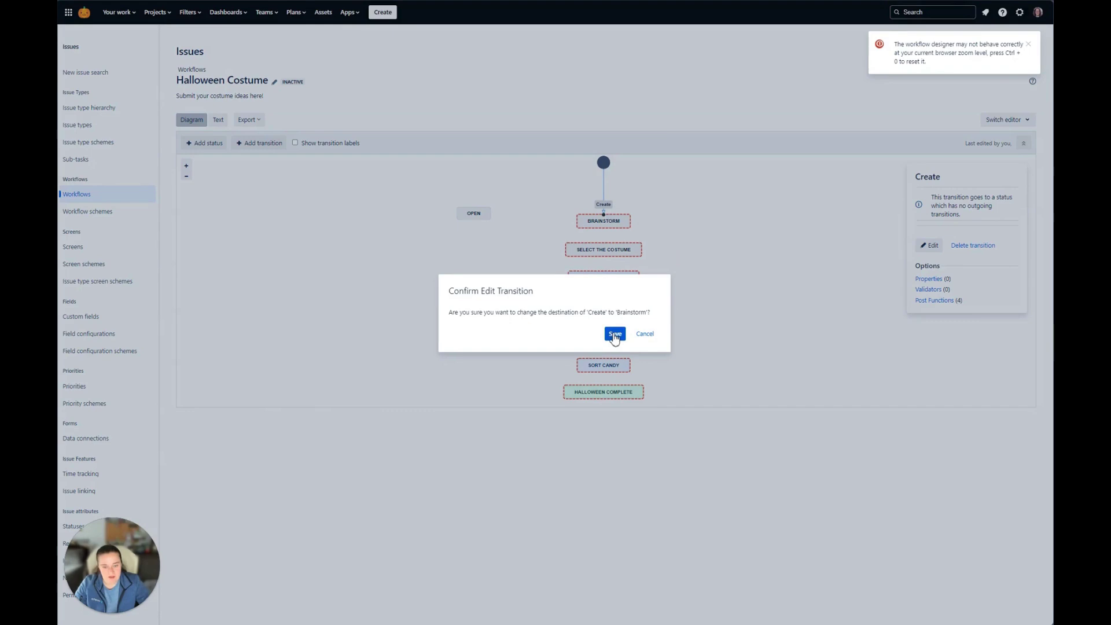
click(611, 333)
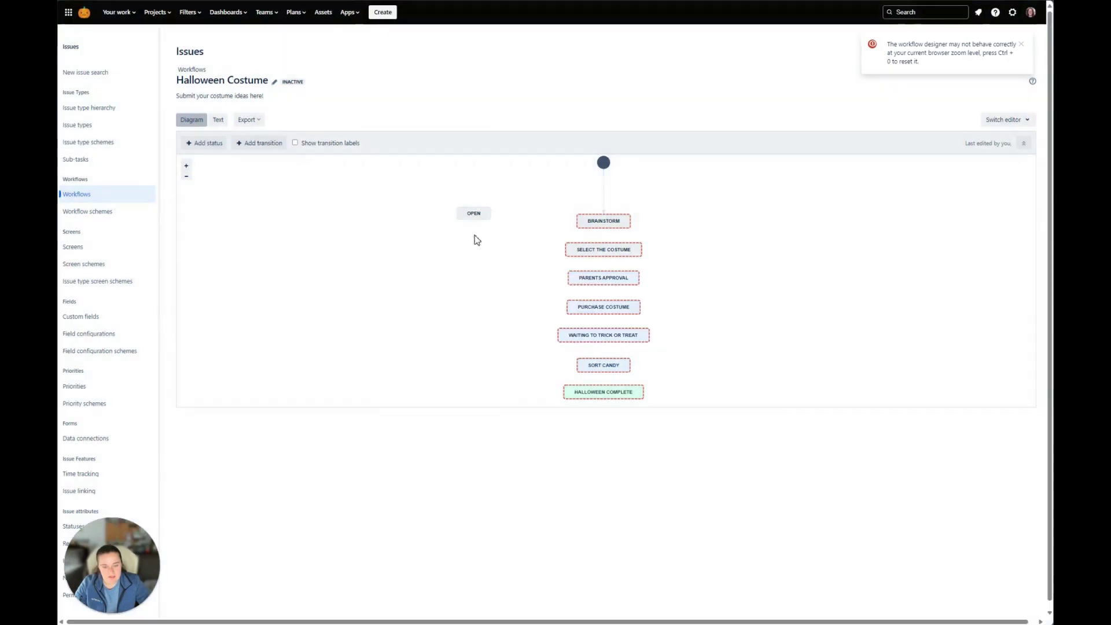
Move the start node closer to Brainstorm and remove the Open status from the workflow
drag(603, 163, 601, 225)
click(472, 220)
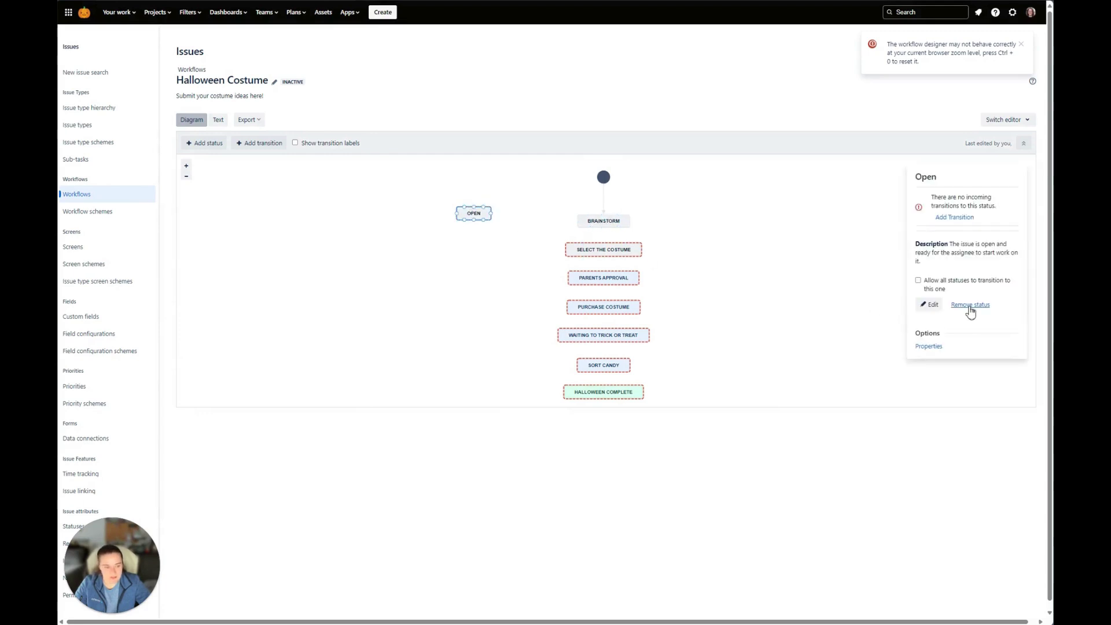
click(970, 305)
click(613, 338)
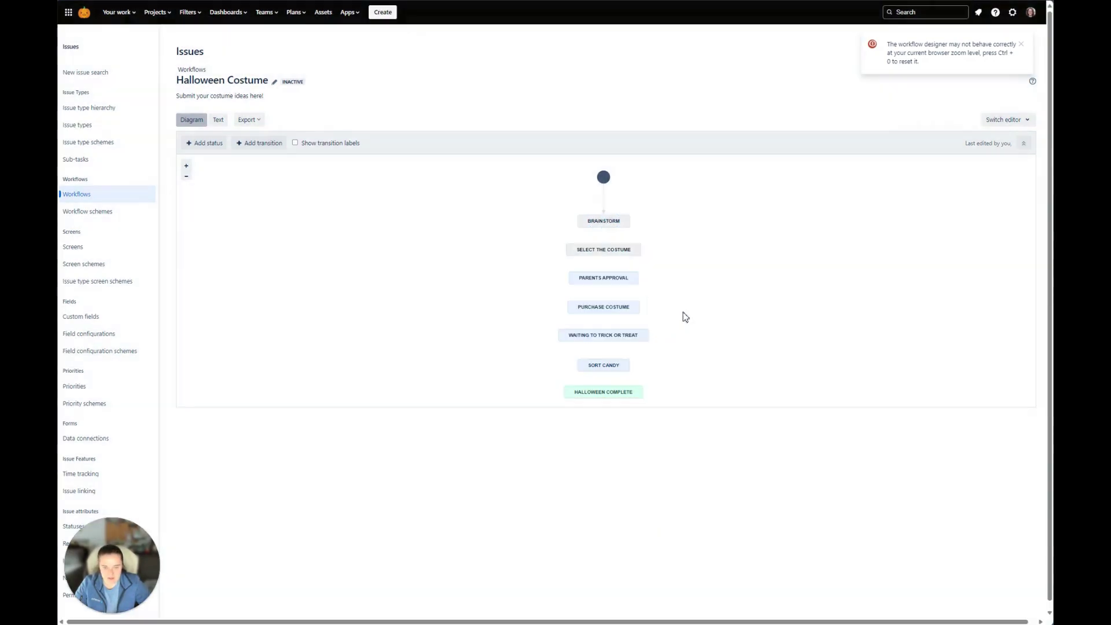
Add a transition named "Choose your character" from Brainstorm to Select the costume
click(602, 222)
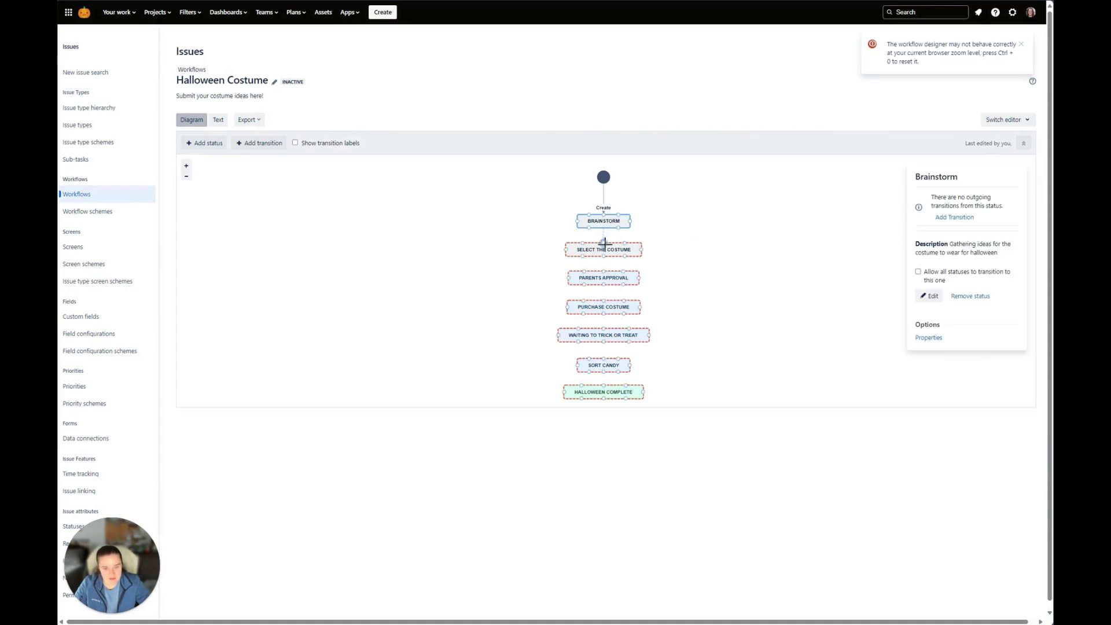
drag(604, 246, 603, 248)
click(498, 304)
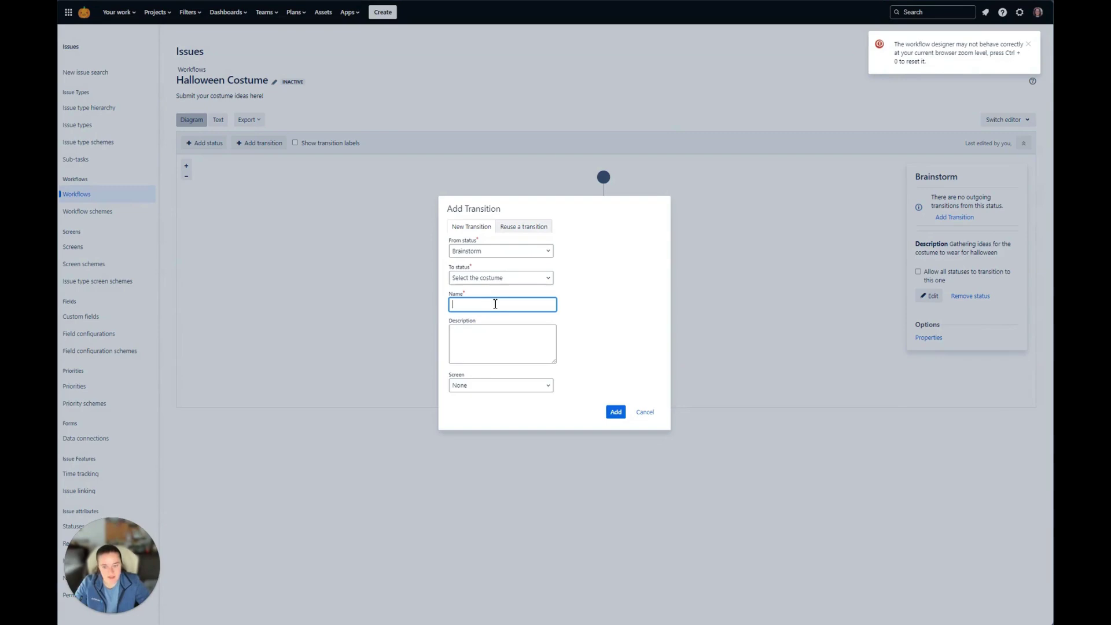
text(Choose your c)
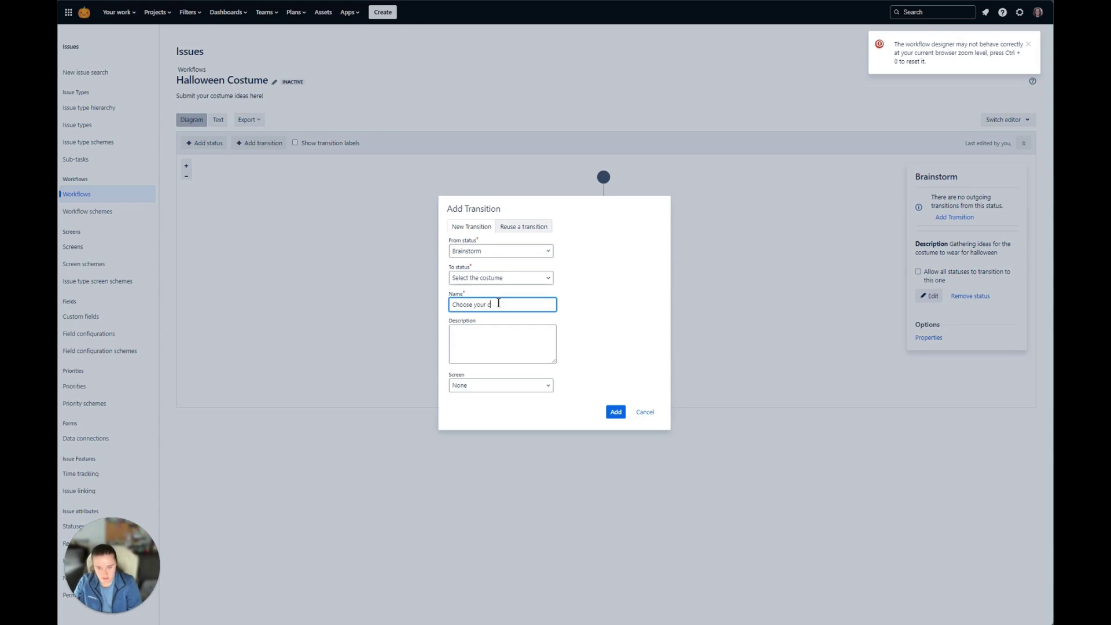
text(haracter)
click(616, 412)
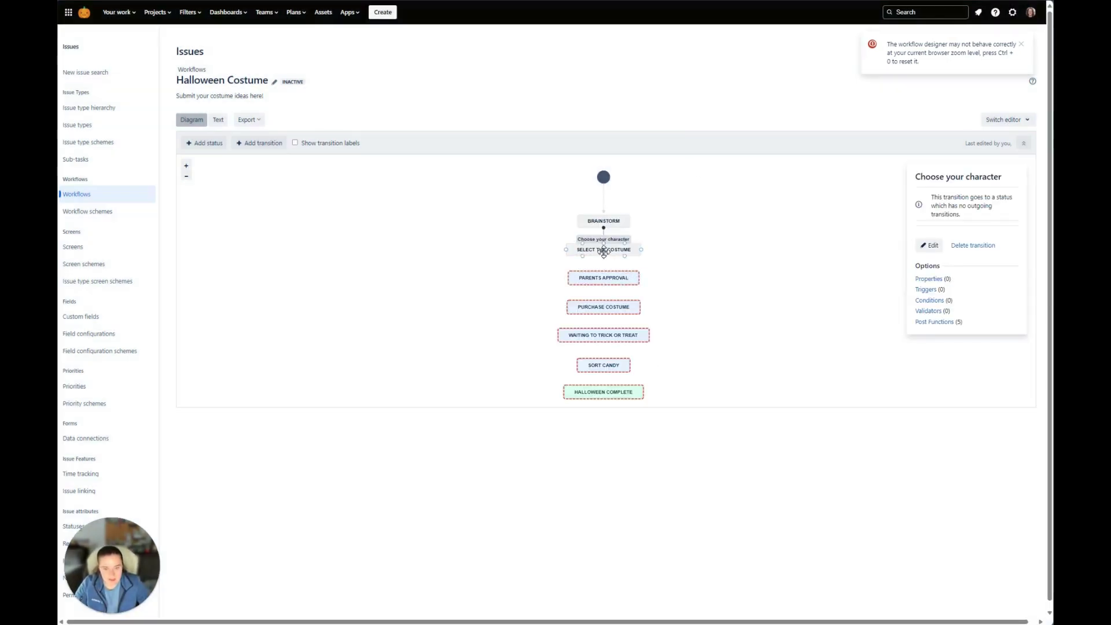
Add a transition named "Need the parents approval" from Select the costume to Parents approval
click(604, 252)
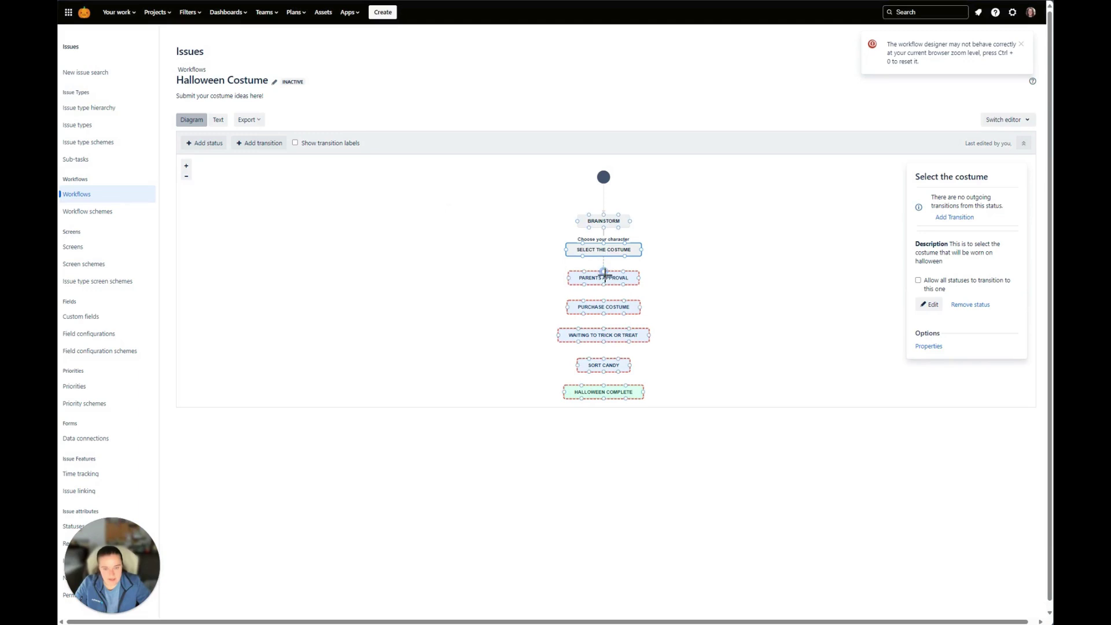
drag(604, 276, 604, 277)
click(500, 302)
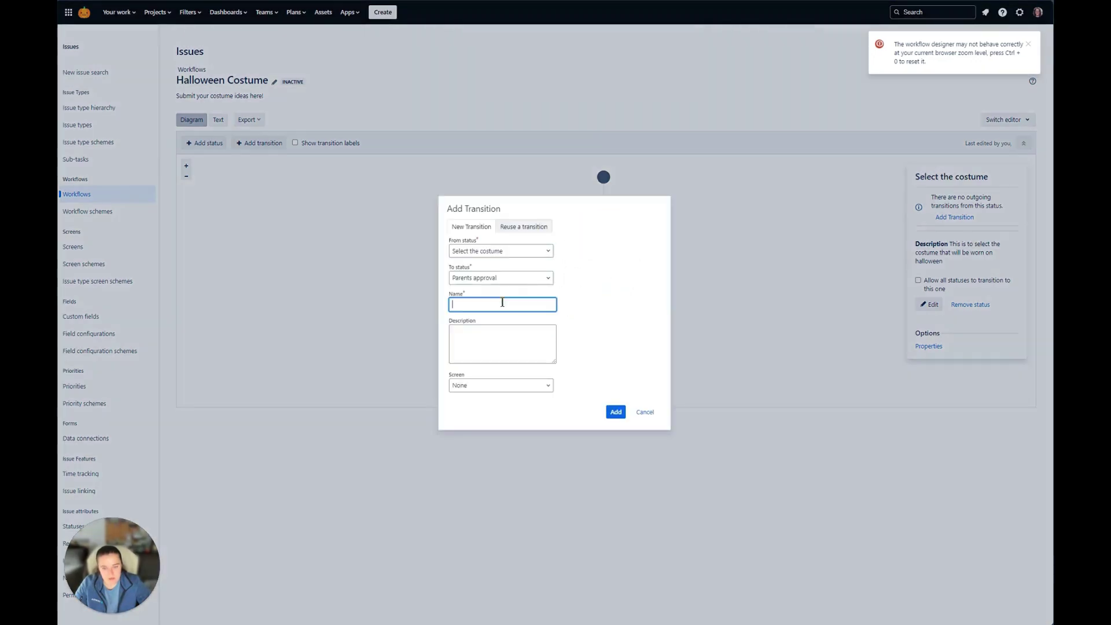
text(Need t)
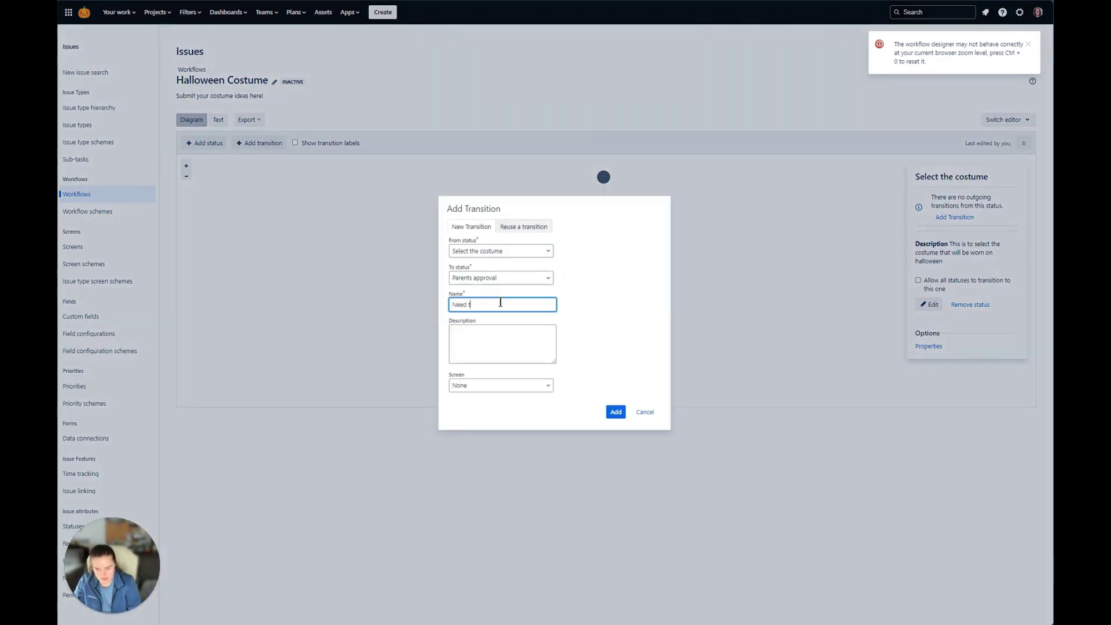
text(he parents approval)
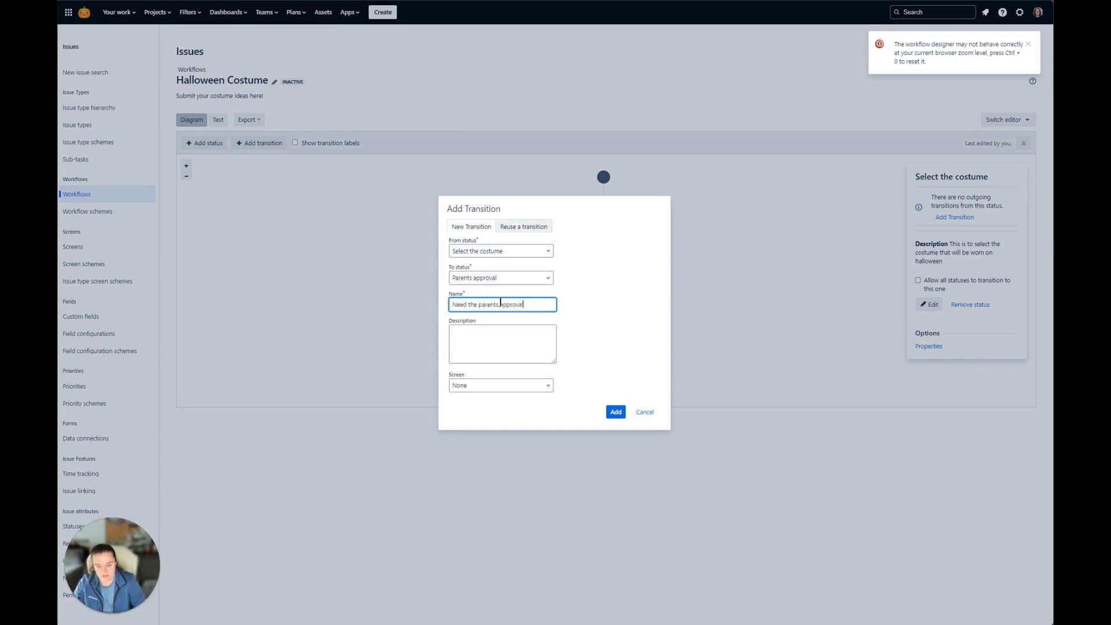
click(616, 412)
Add a transition named "Approved" from Parents approval to Purchase Costume
click(603, 278)
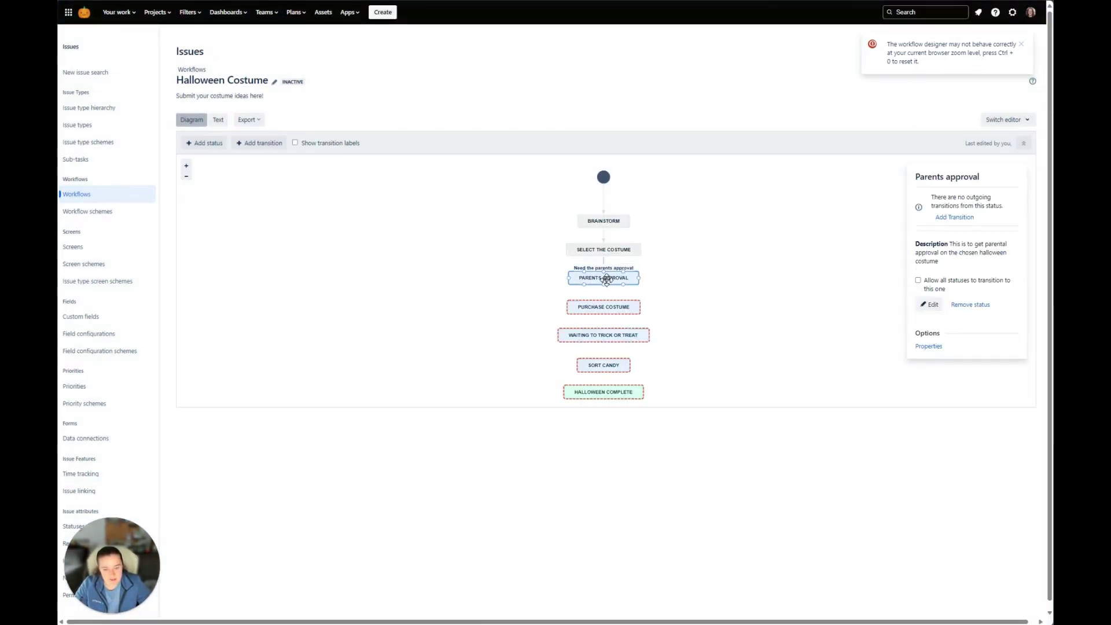
drag(606, 287, 605, 308)
click(501, 305)
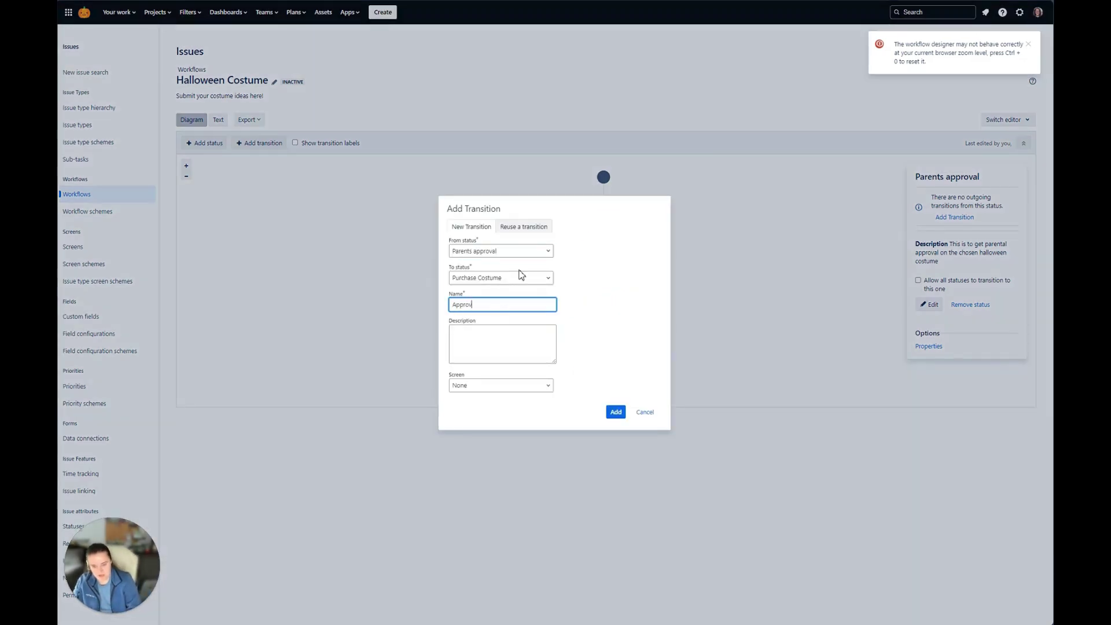
click(617, 413)
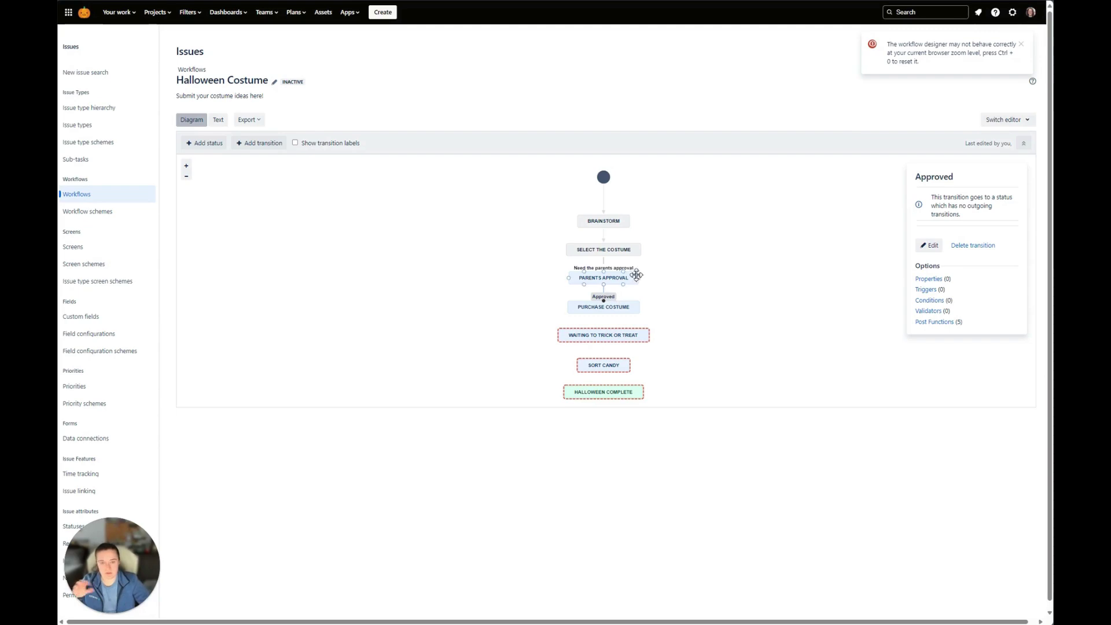
Add a return transition named "Declined" from Parents approval back to Select the costume
click(630, 280)
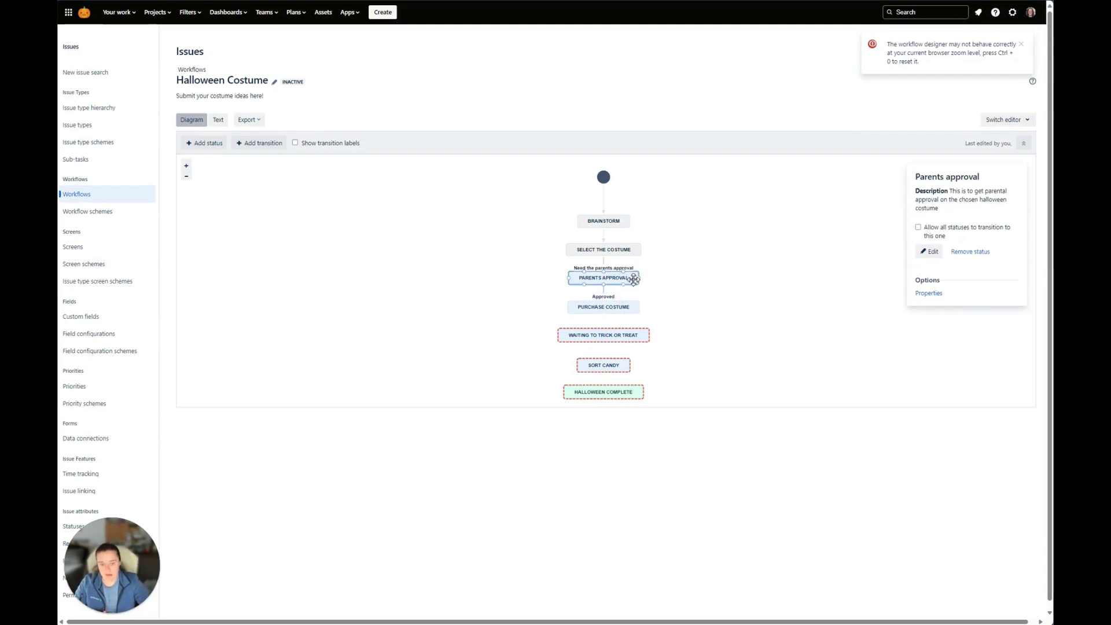
drag(624, 272, 625, 256)
click(503, 307)
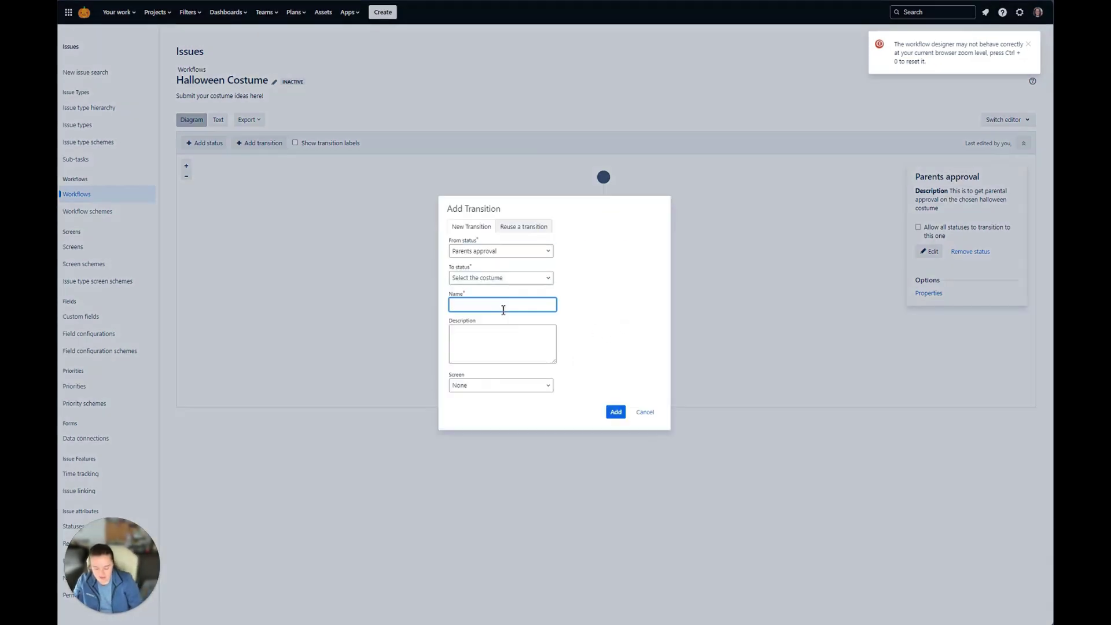
text(Declined)
click(616, 413)
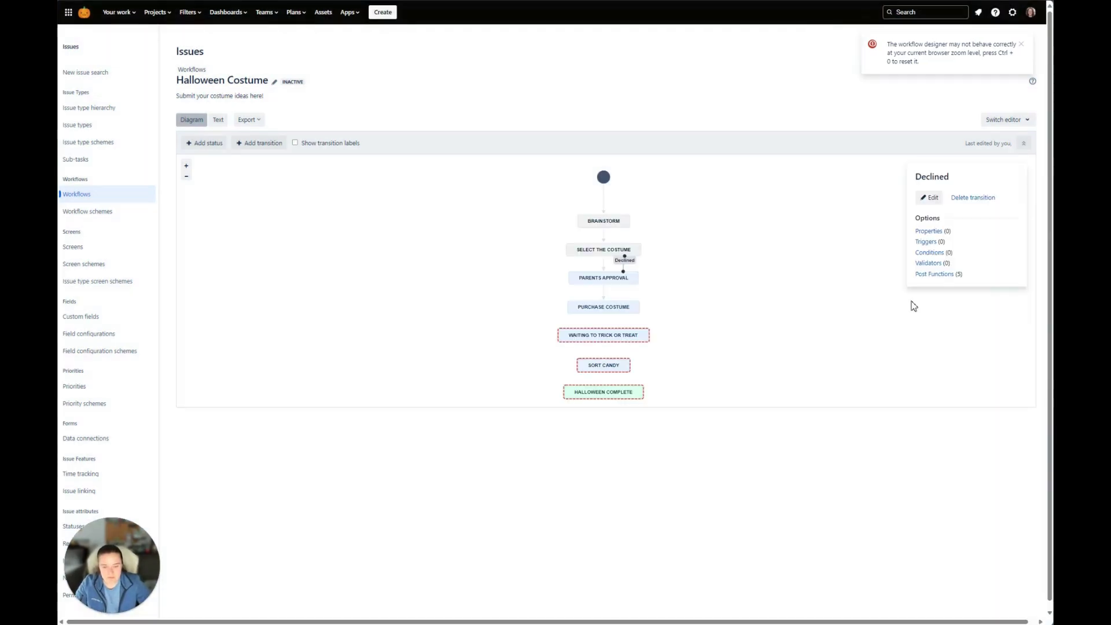
mouse_move(603, 285)
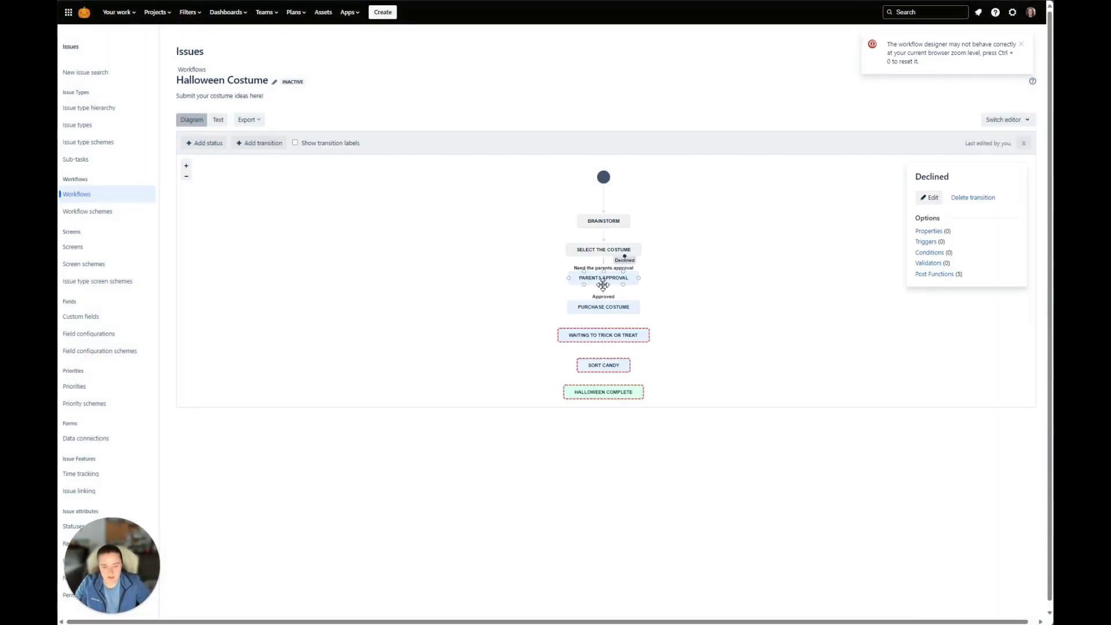
mouse_move(601, 246)
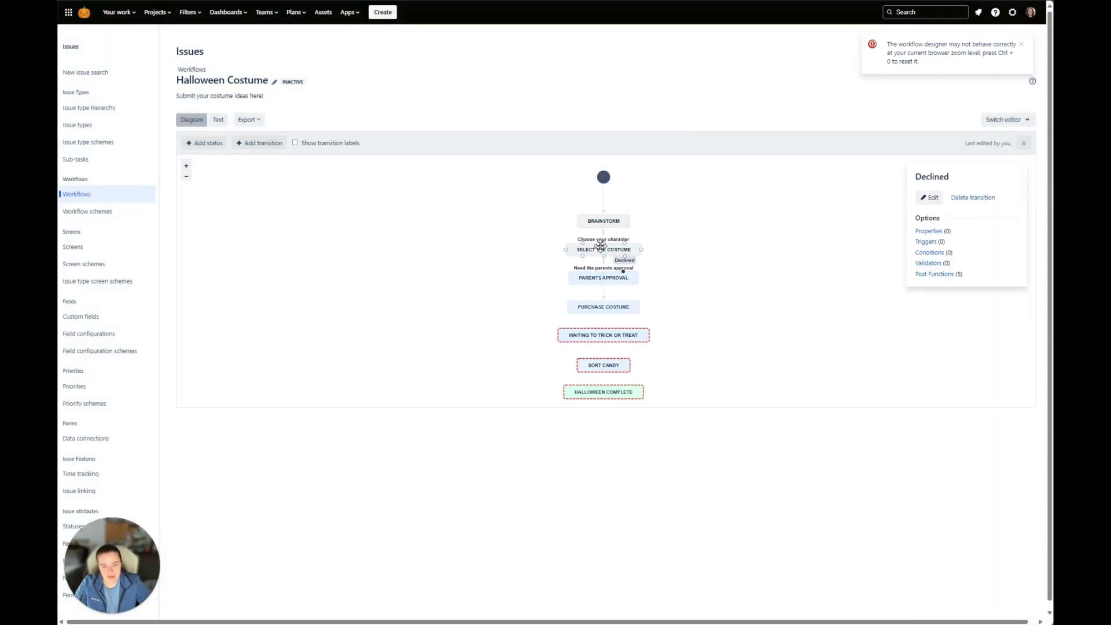
Add a transition named "Waiting to trick or treat" from Purchase Costume to the Waiting to trick or treat status
click(603, 310)
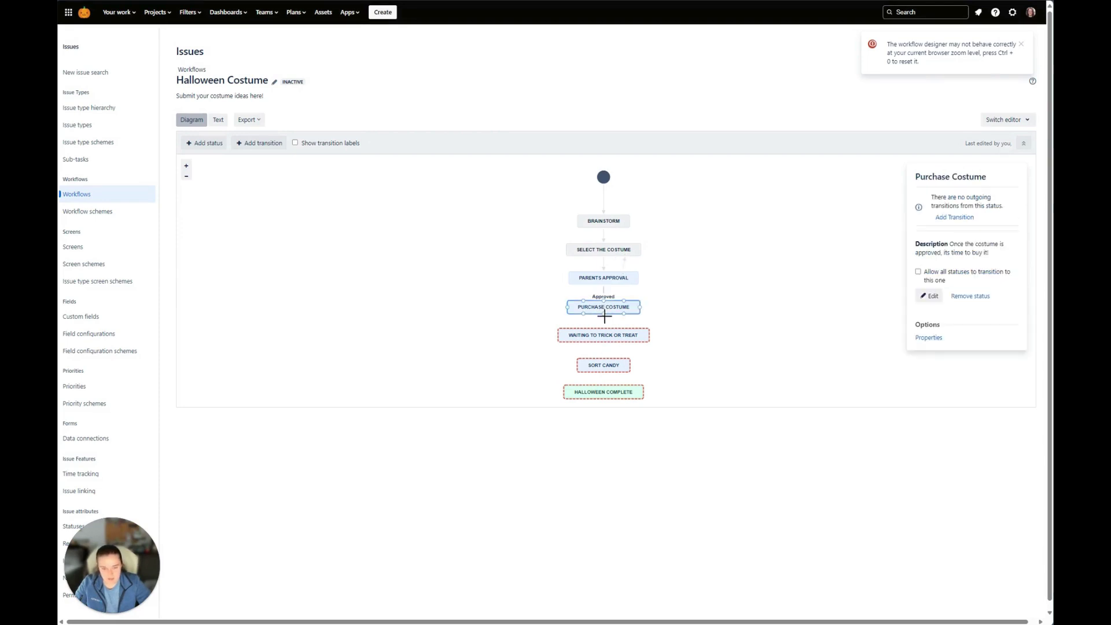
drag(604, 334, 603, 330)
click(480, 304)
text(Waiting)
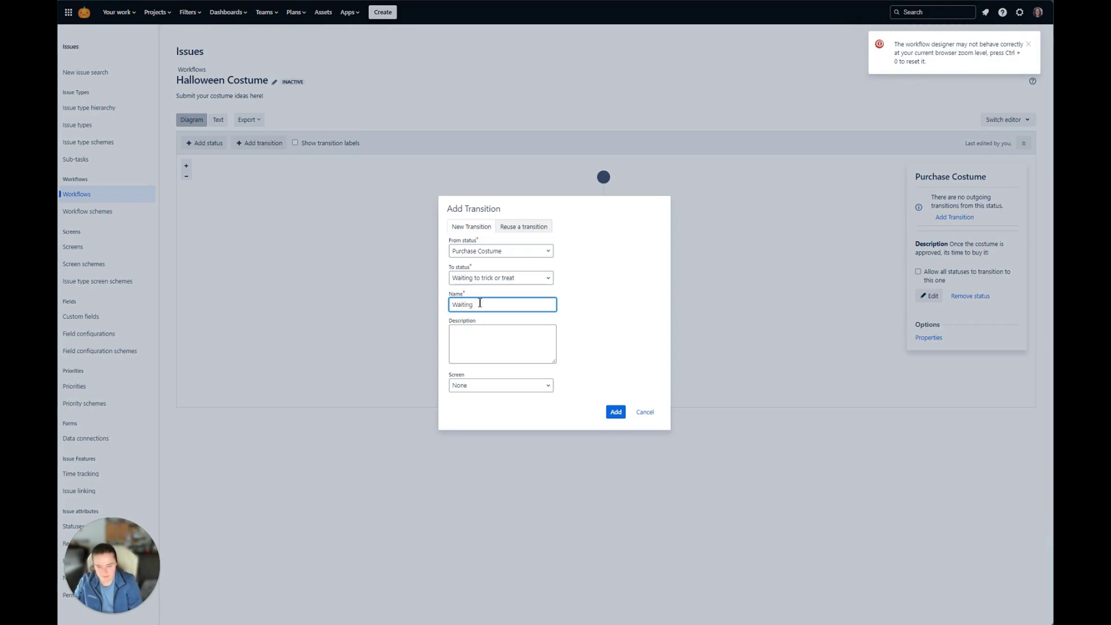
text( to trick or treat)
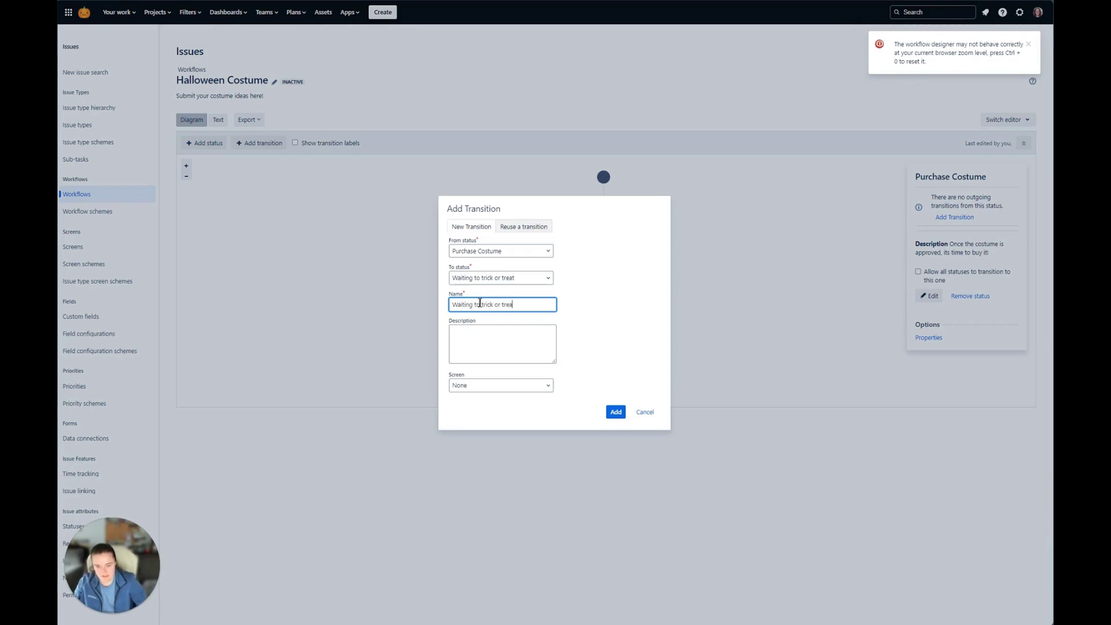
click(616, 412)
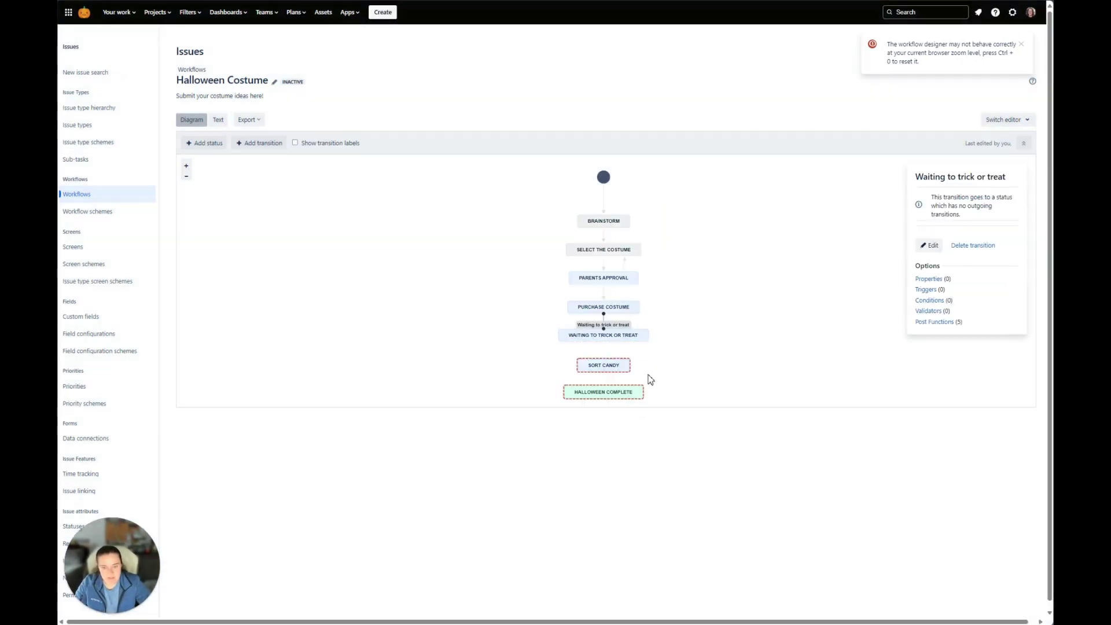
Add a transition named "Go trick or treating" from Waiting to trick or treat to Sort candy
click(606, 340)
drag(606, 343, 604, 365)
click(494, 303)
text(Go trick or treating)
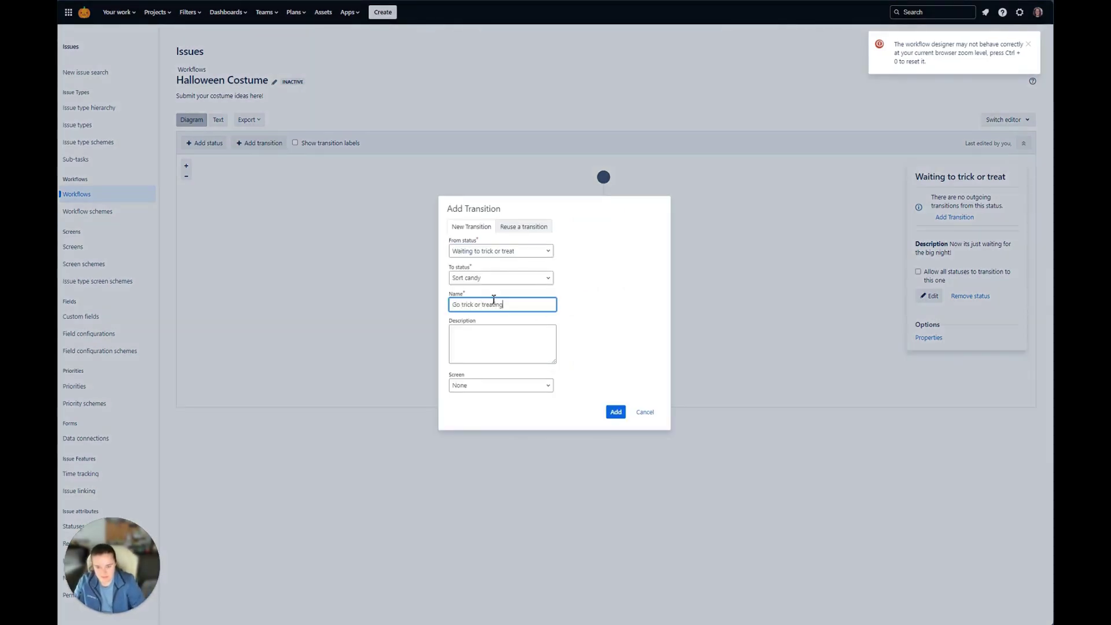
click(613, 411)
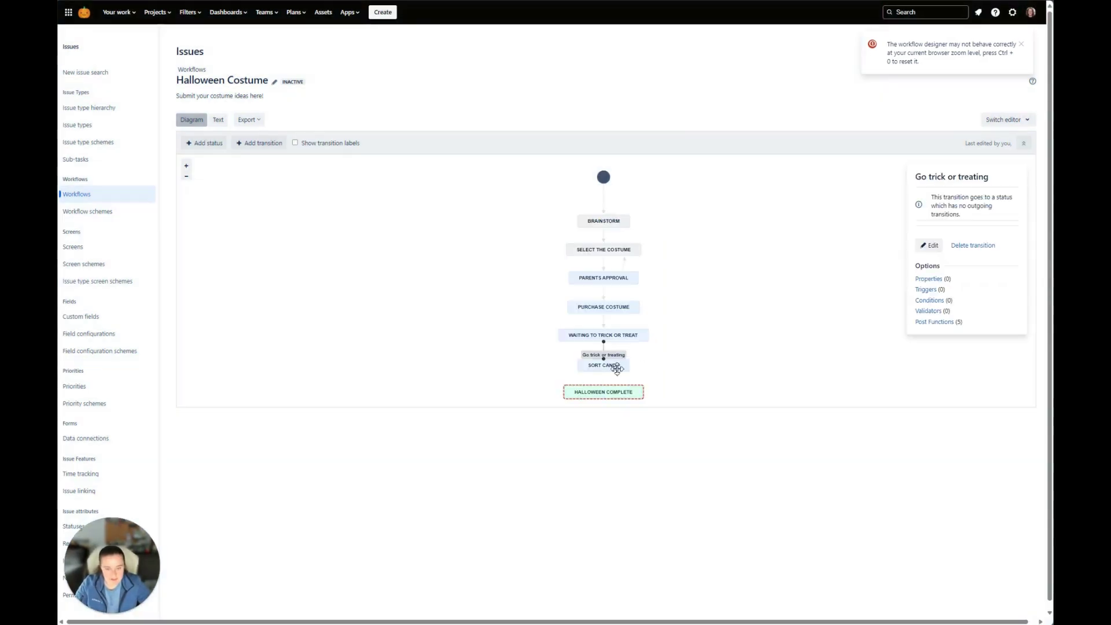
Add a transition named "Keep the best candy" from Sort candy to Halloween Complete
drag(606, 374, 605, 392)
click(489, 302)
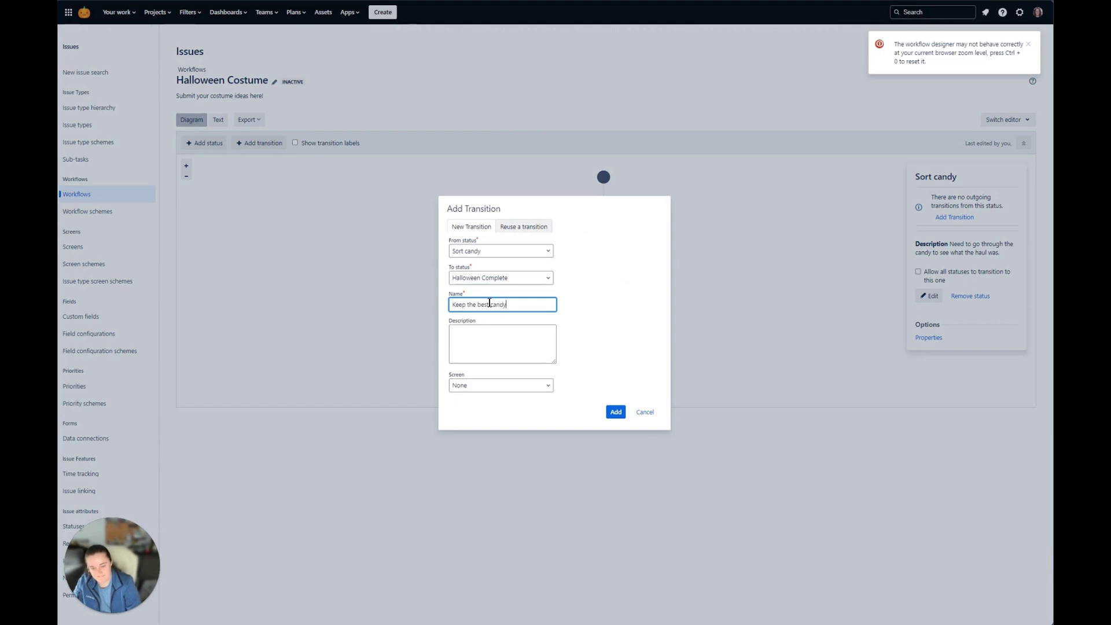
click(618, 412)
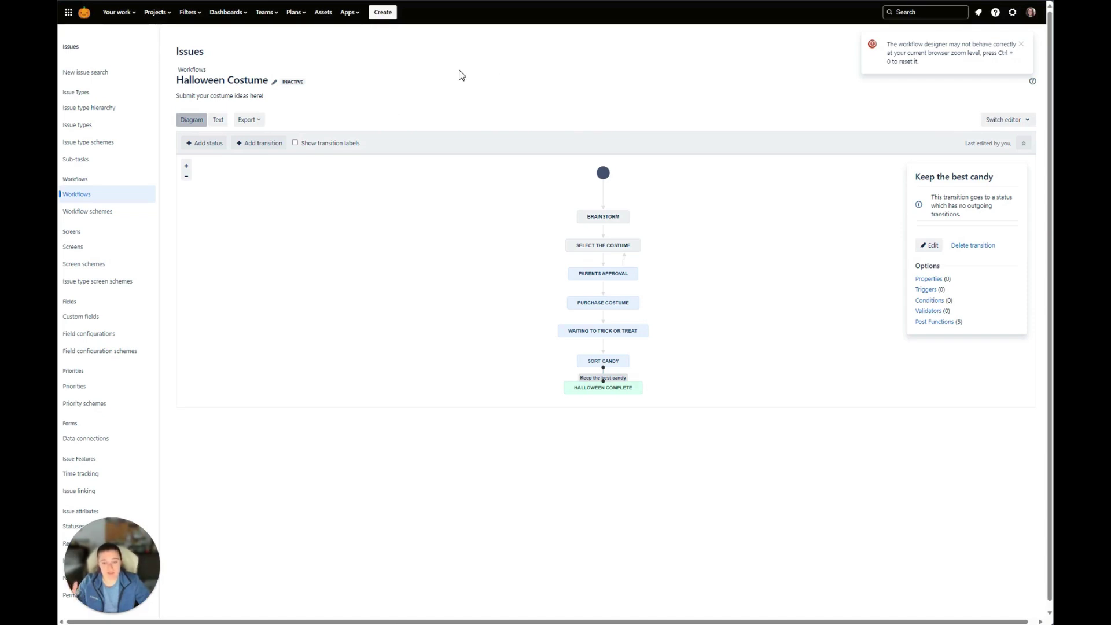
Leave the workflow designer and check the site's active and inactive workflow lists for the Halloween Costume workflow
click(589, 272)
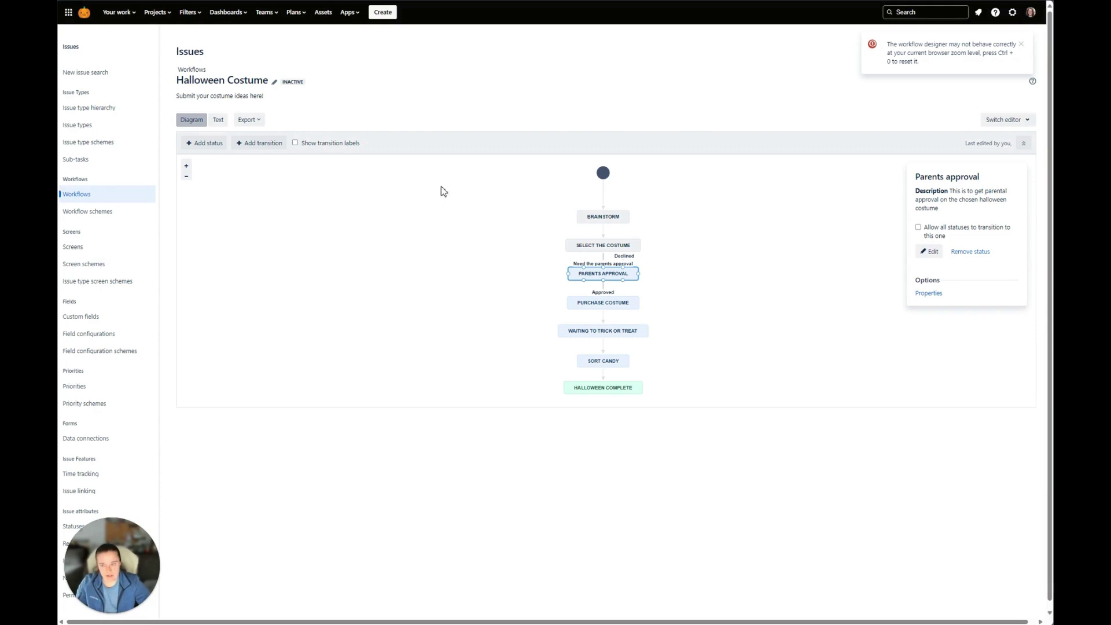
triple_click(445, 114)
click(93, 198)
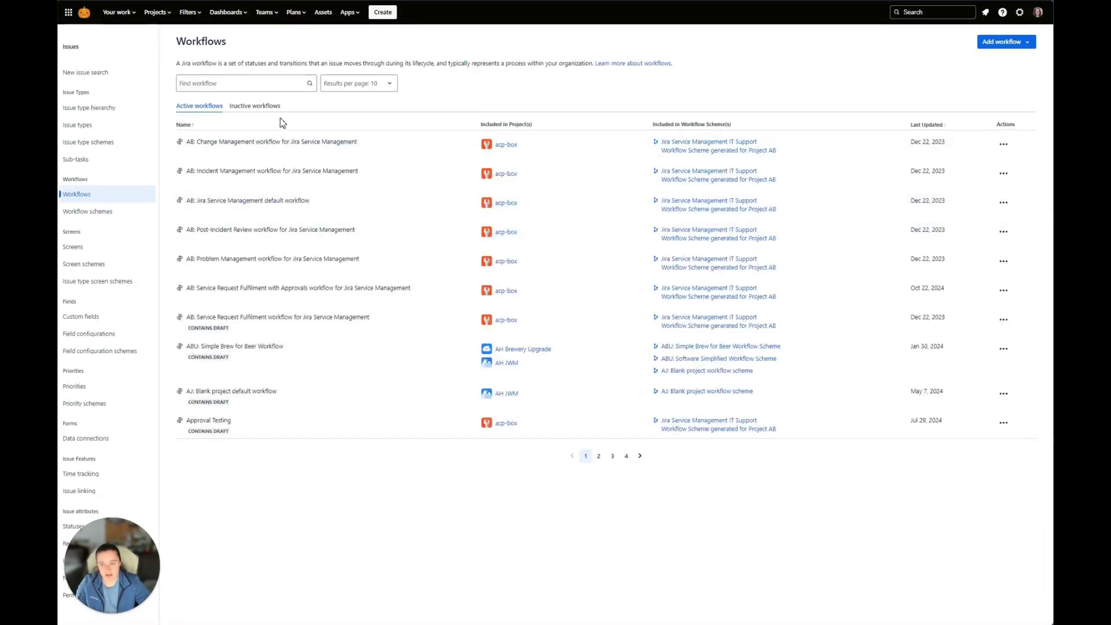
click(267, 107)
click(265, 84)
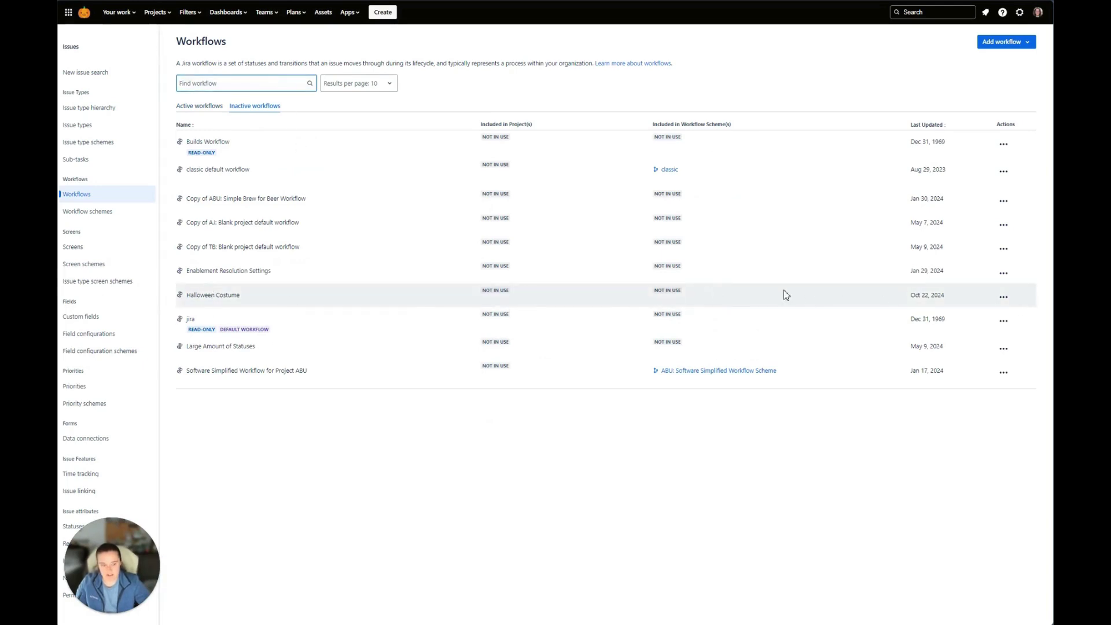
click(196, 108)
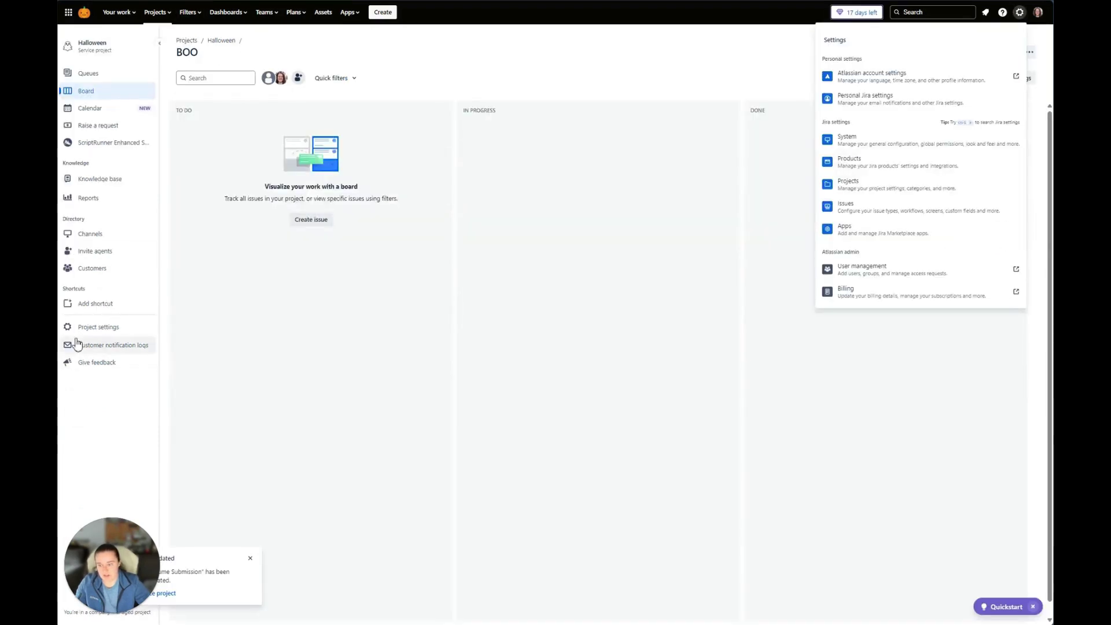
Open the workflow settings of the Halloween service project
click(93, 327)
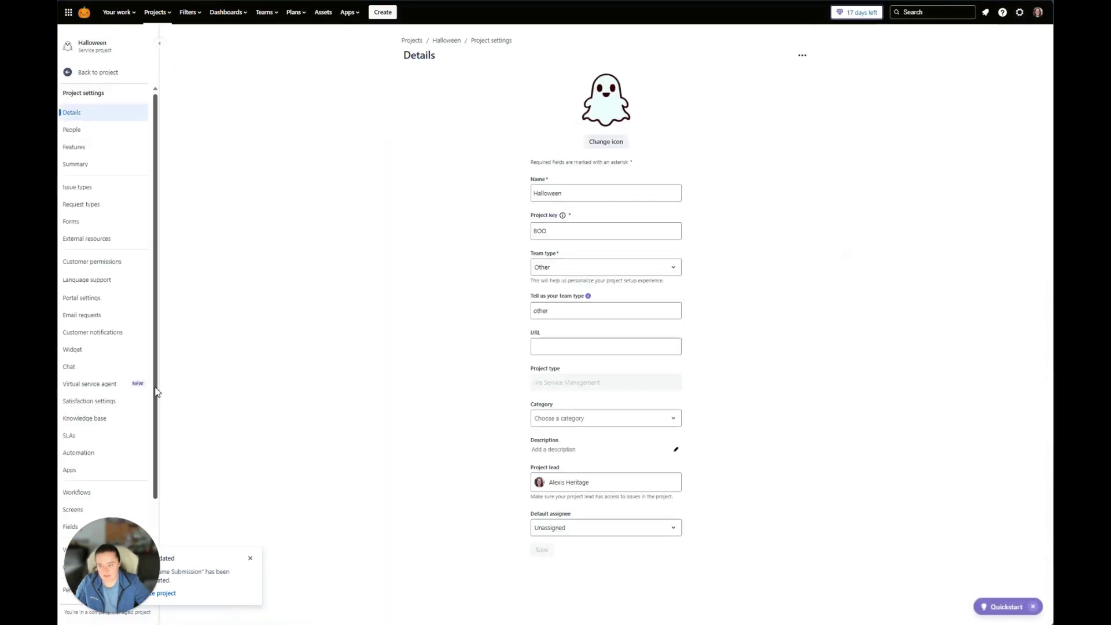
scroll(99, 450, down, 1)
click(90, 449)
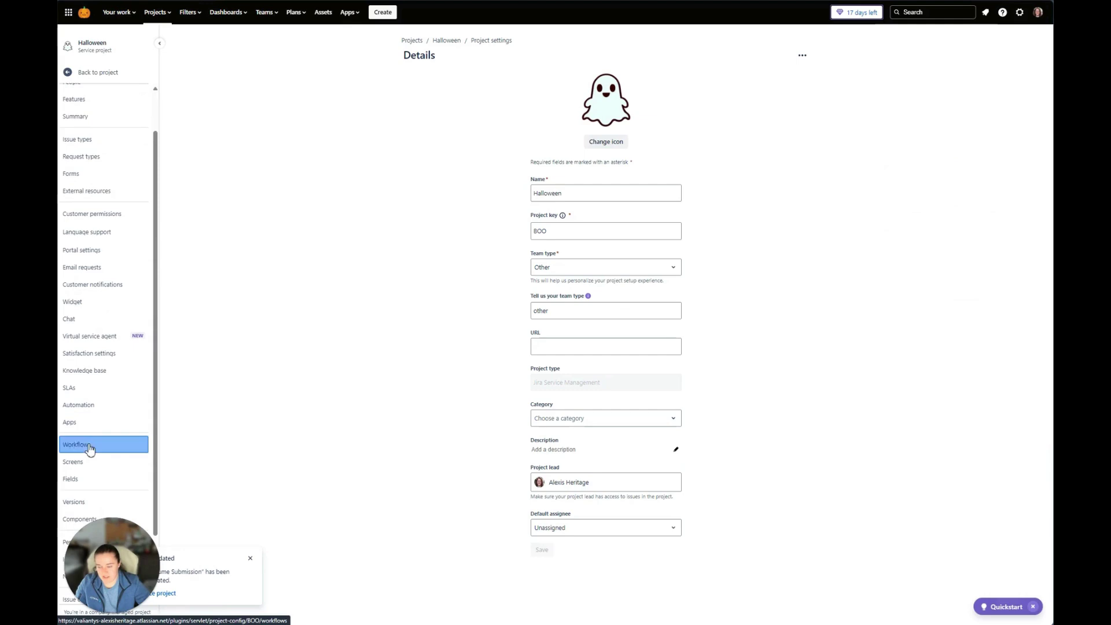
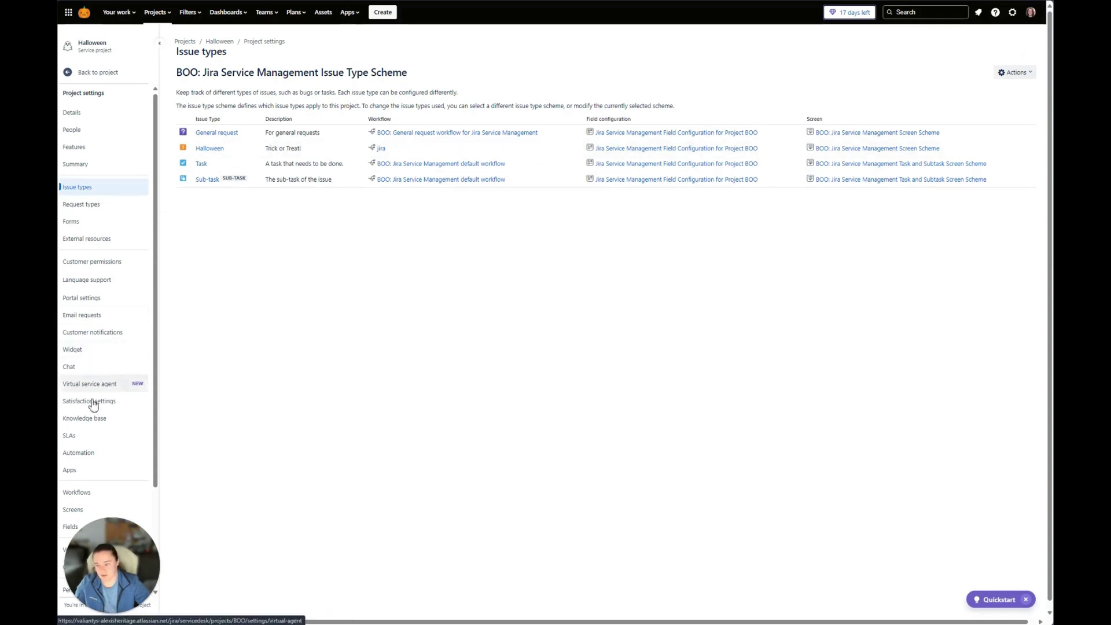
click(83, 492)
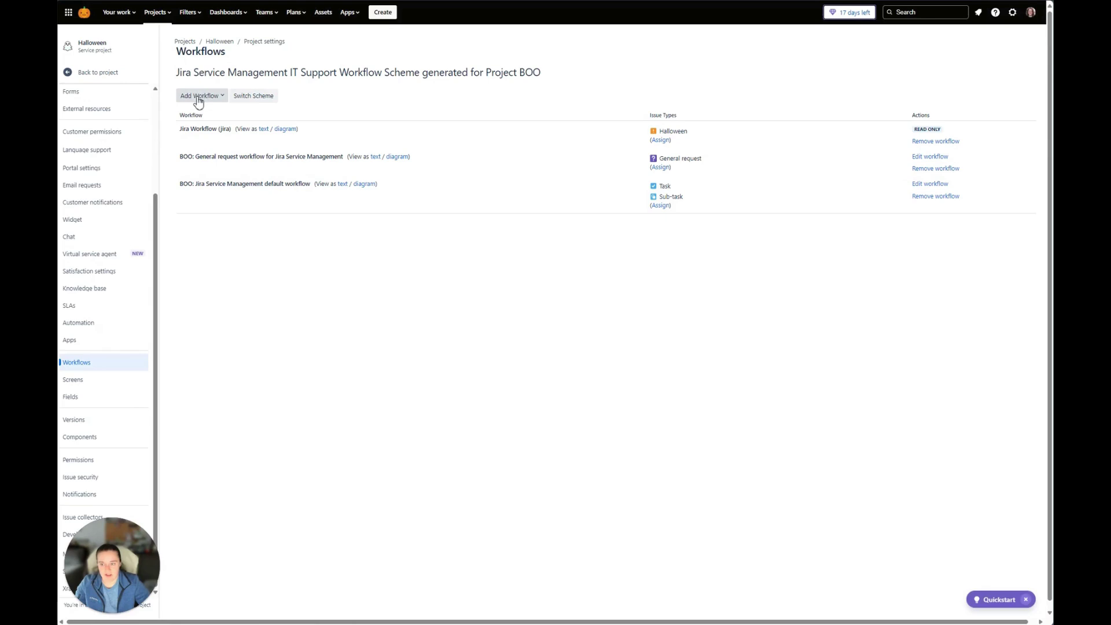
Add the existing Halloween Costume workflow to the project's workflow scheme and assign it to the Halloween issue type
click(198, 96)
click(208, 121)
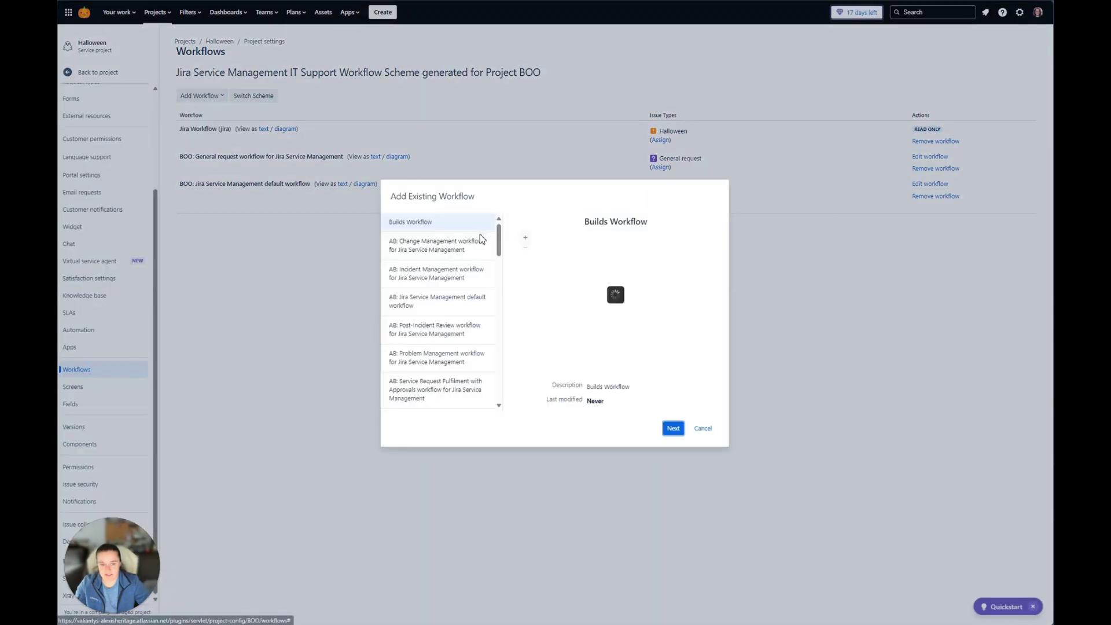
scroll(444, 334, down, 5)
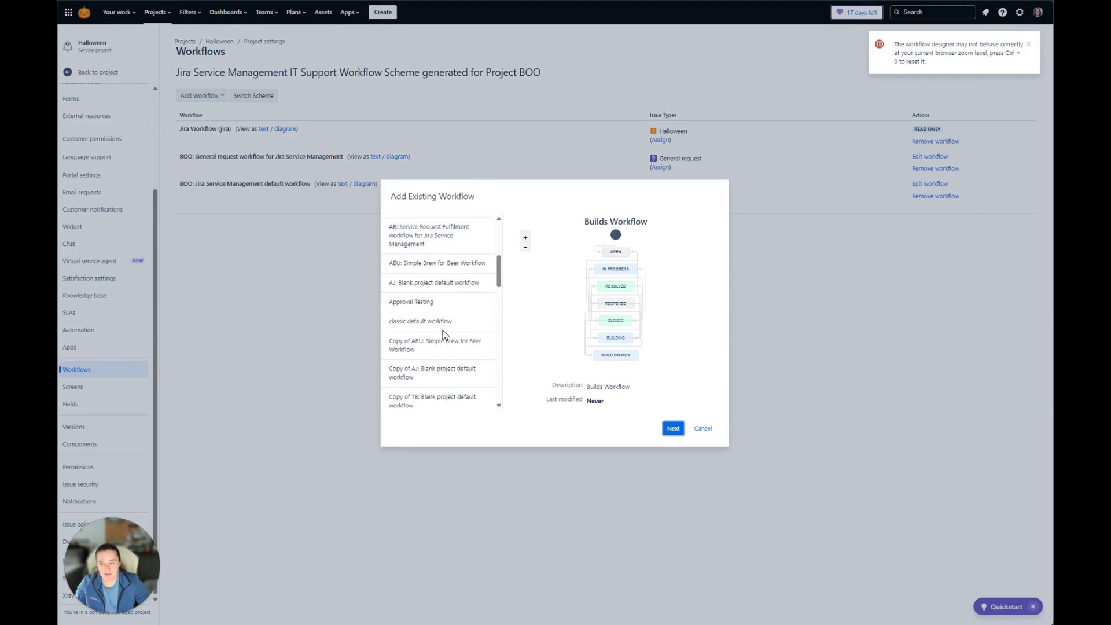
scroll(444, 335, down, 4)
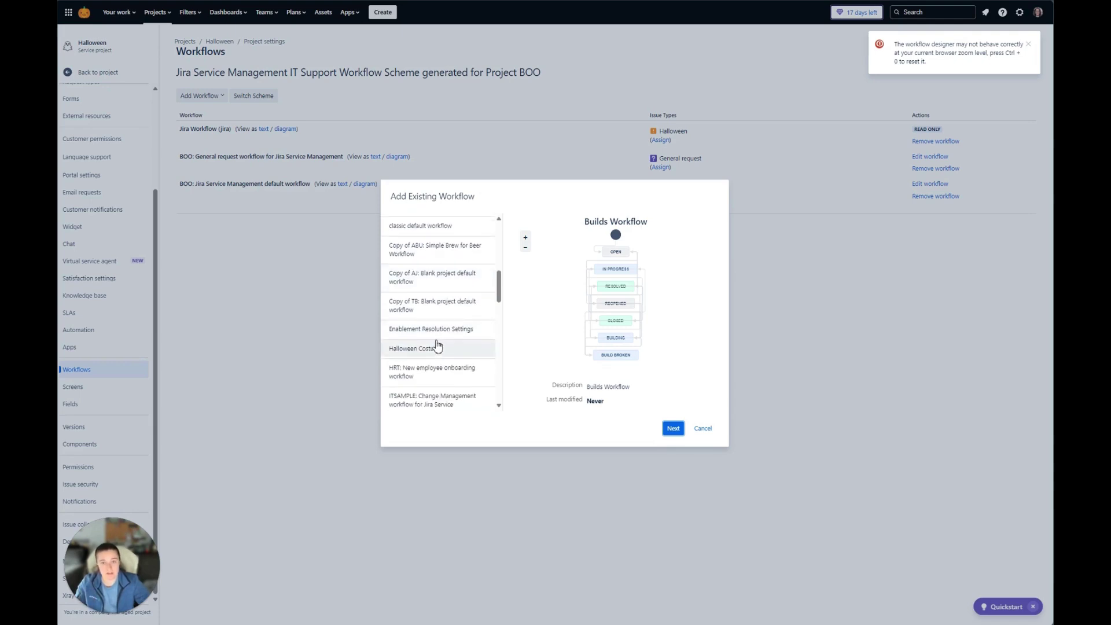
click(436, 349)
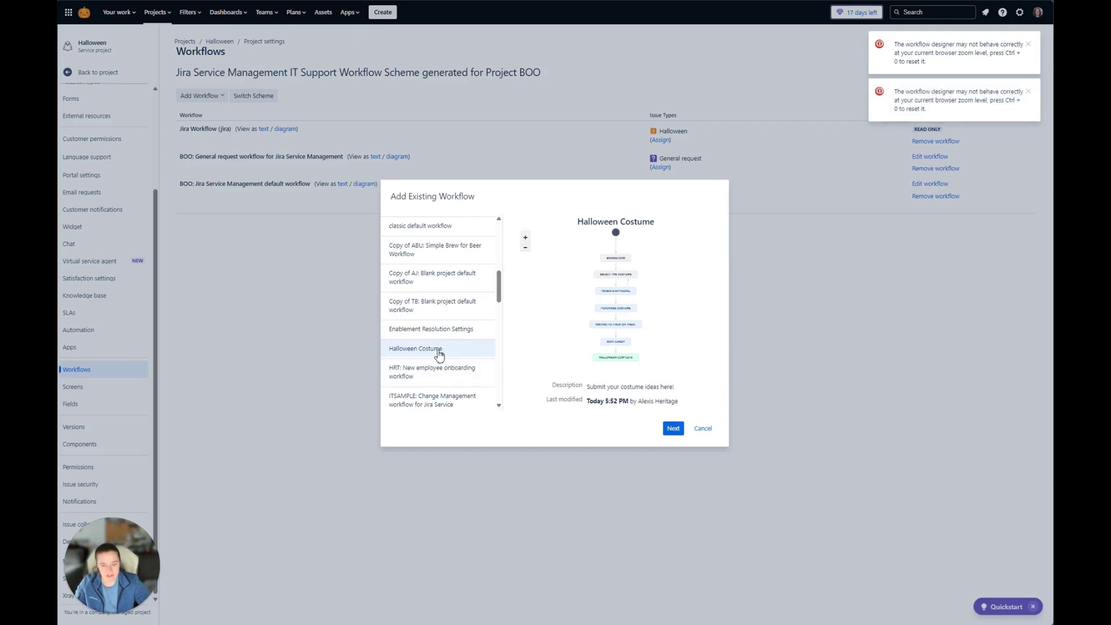
click(674, 429)
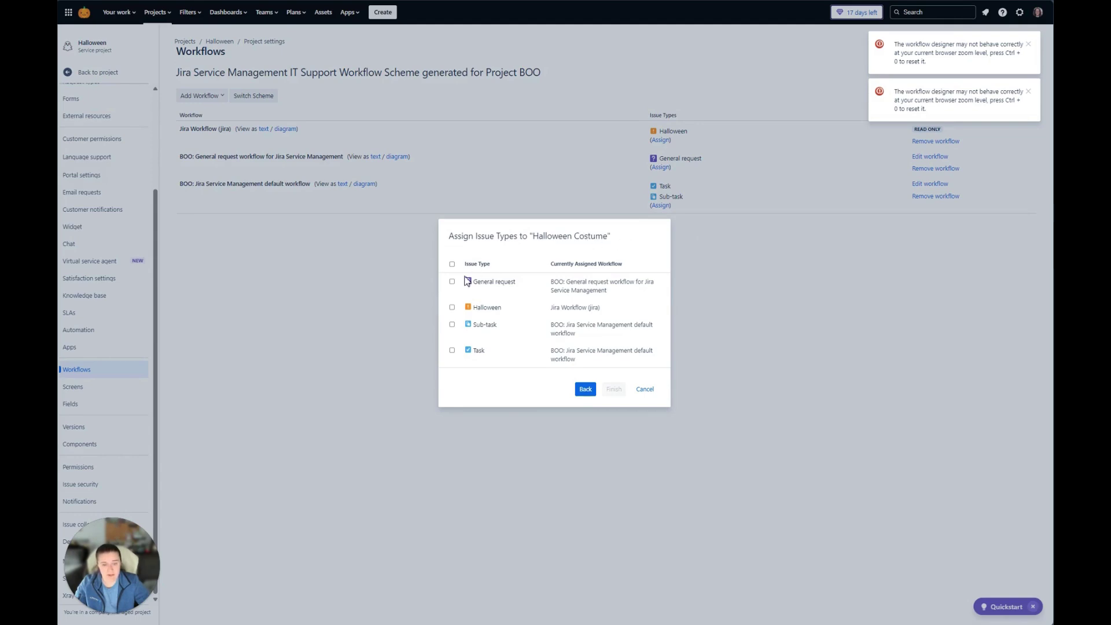
click(452, 307)
click(614, 393)
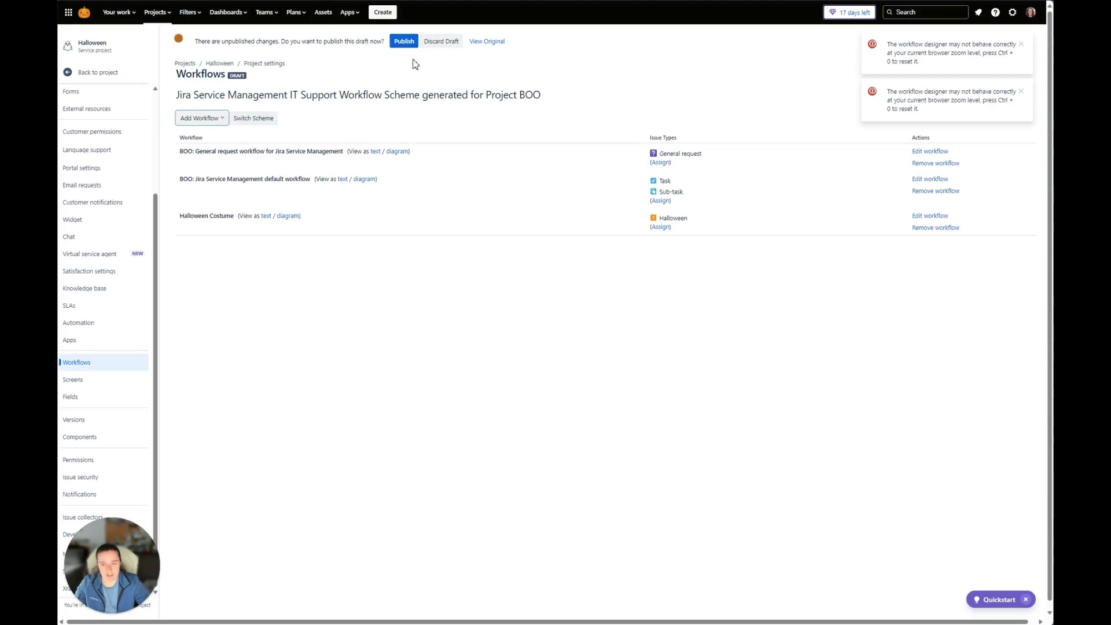
Publish the Halloween project's draft workflow scheme, associate the new workflows, and acknowledge the migration
click(405, 43)
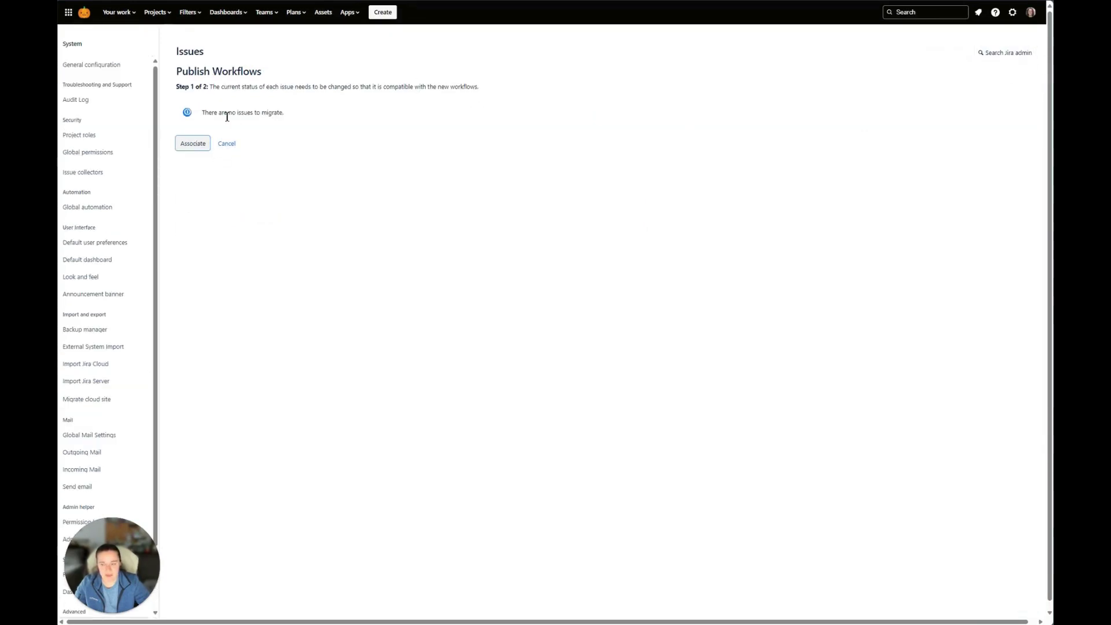
drag(298, 117, 228, 124)
click(238, 162)
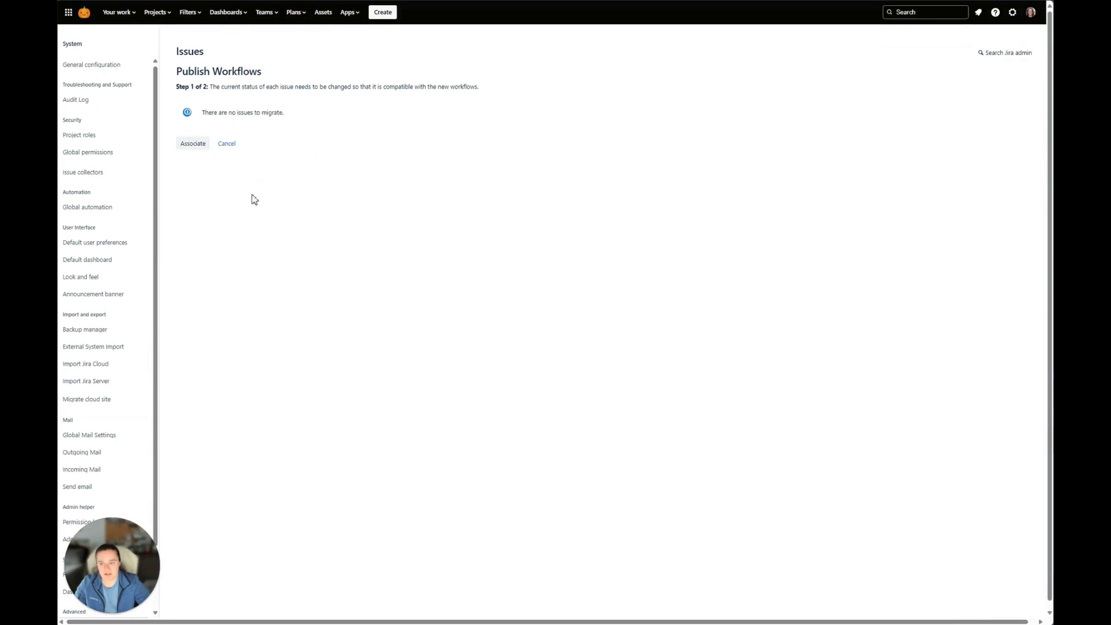
click(195, 144)
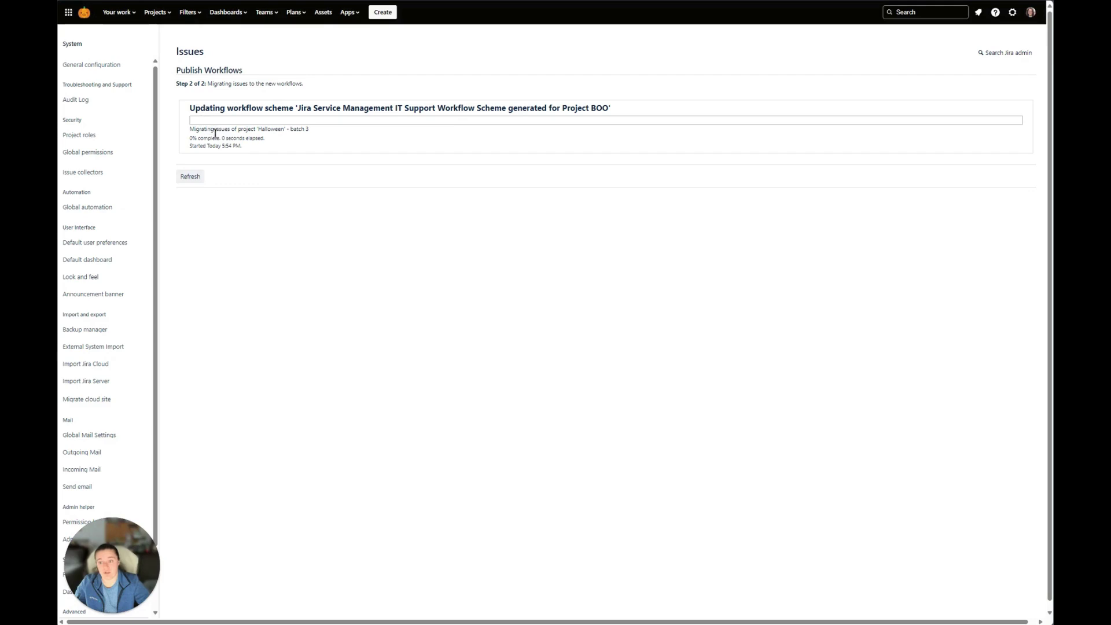
click(191, 179)
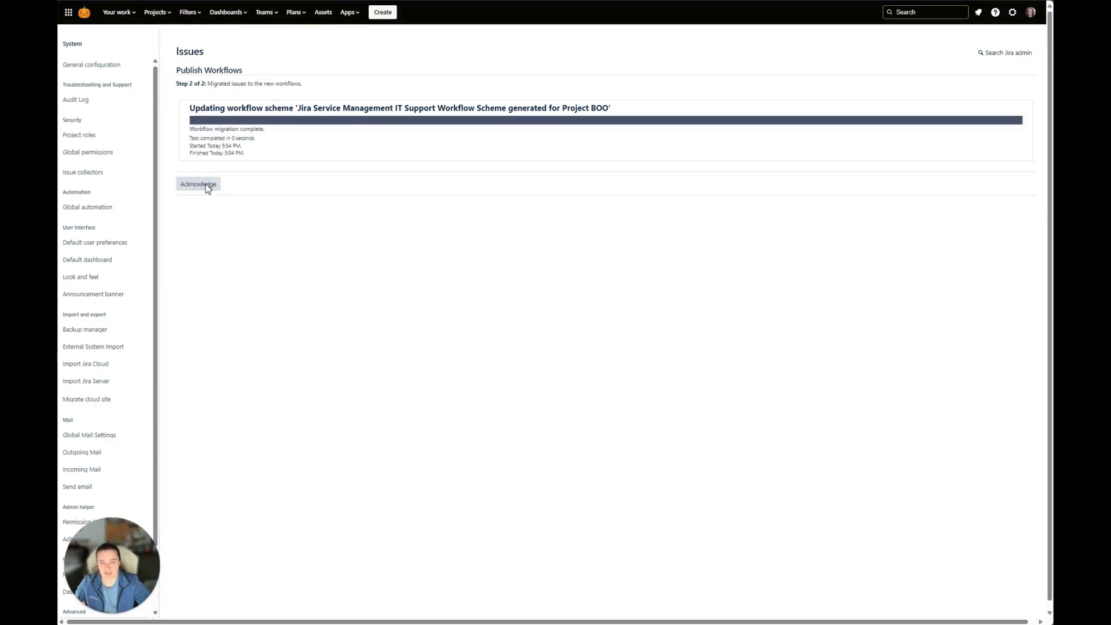
click(207, 185)
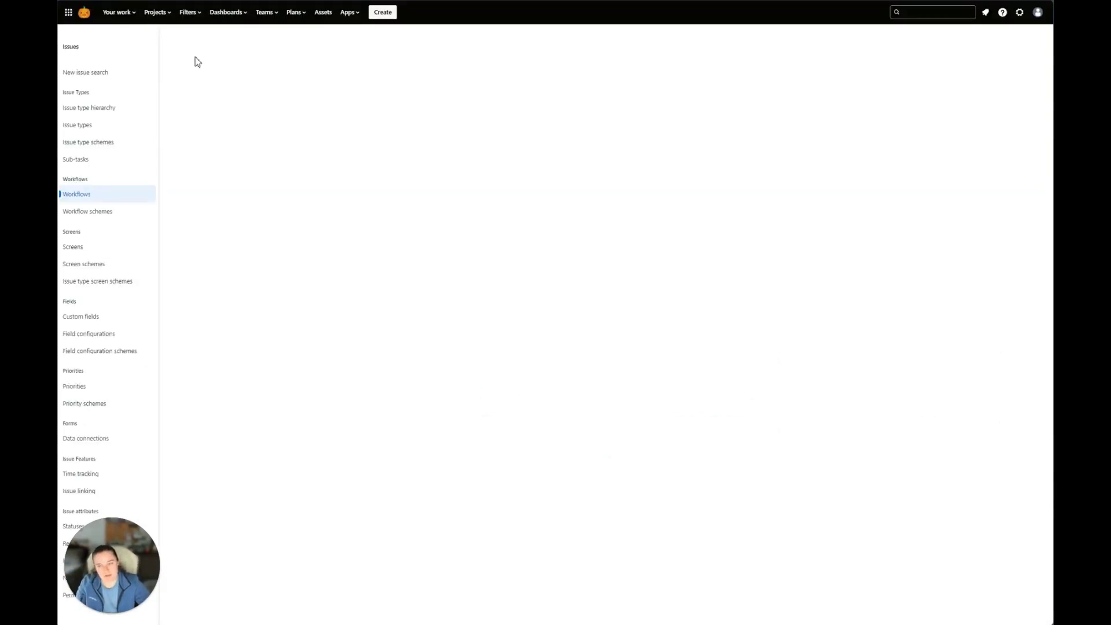
Search the site's active and inactive workflow lists for "Hall"
click(246, 85)
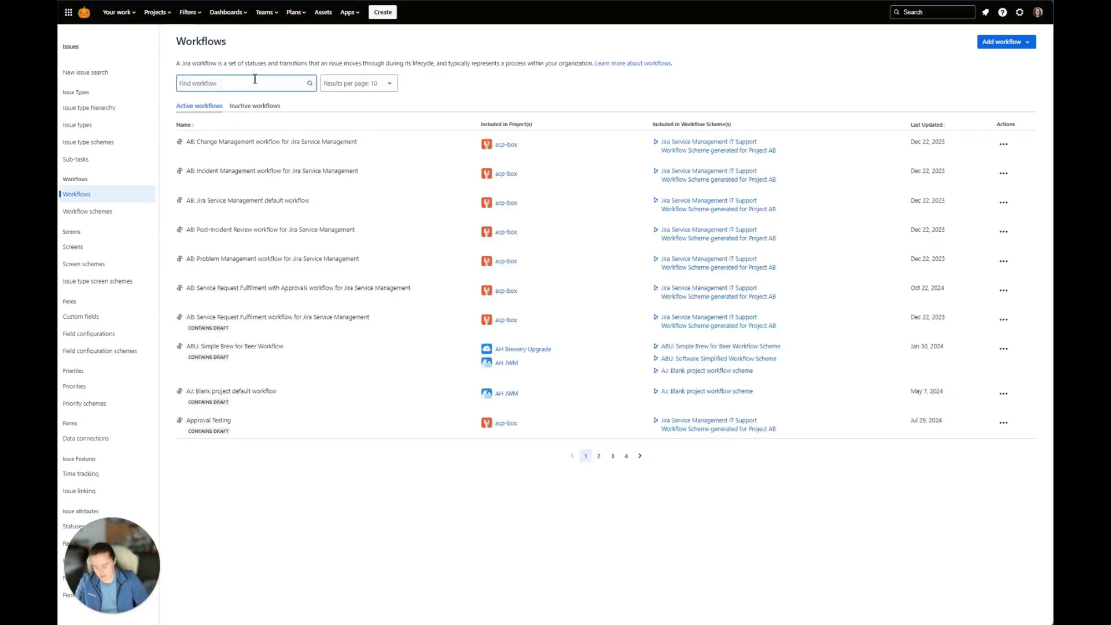
text(Hall)
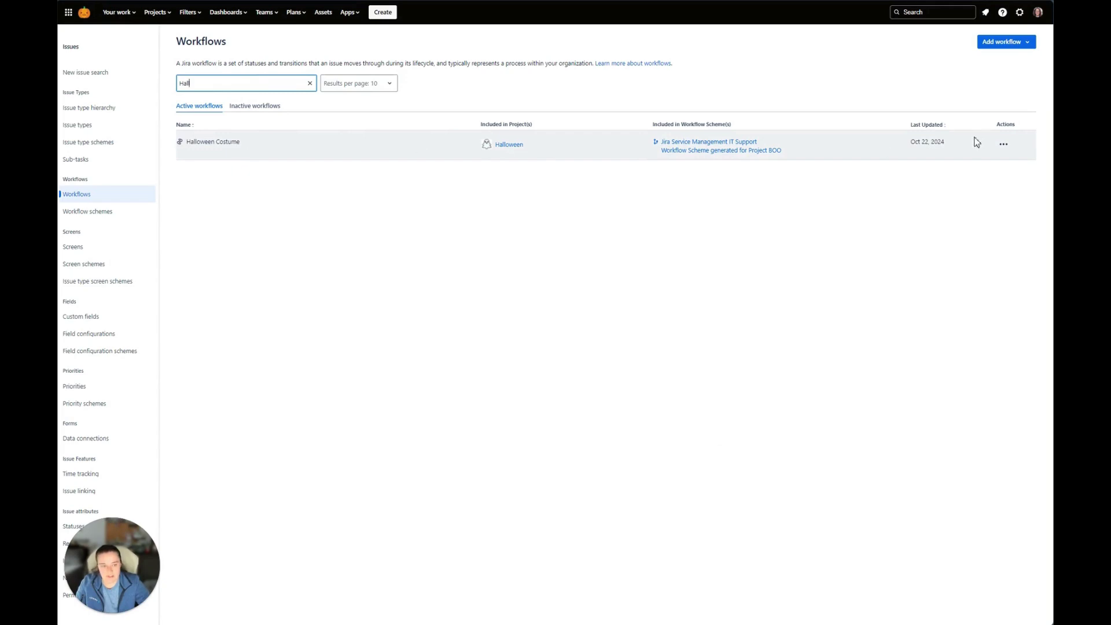
click(270, 110)
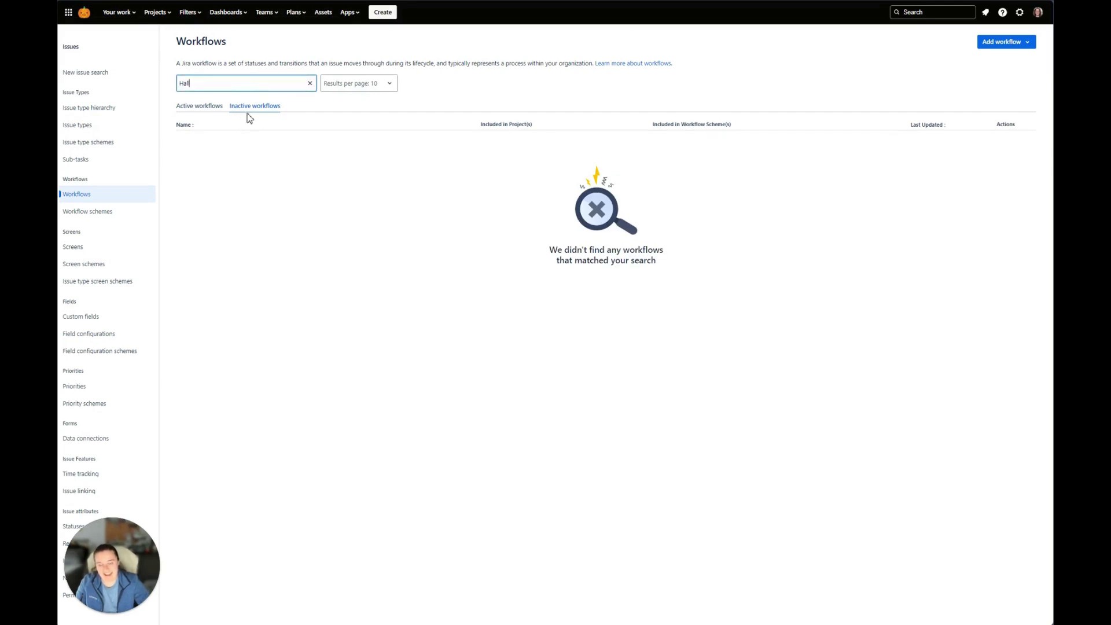
click(190, 109)
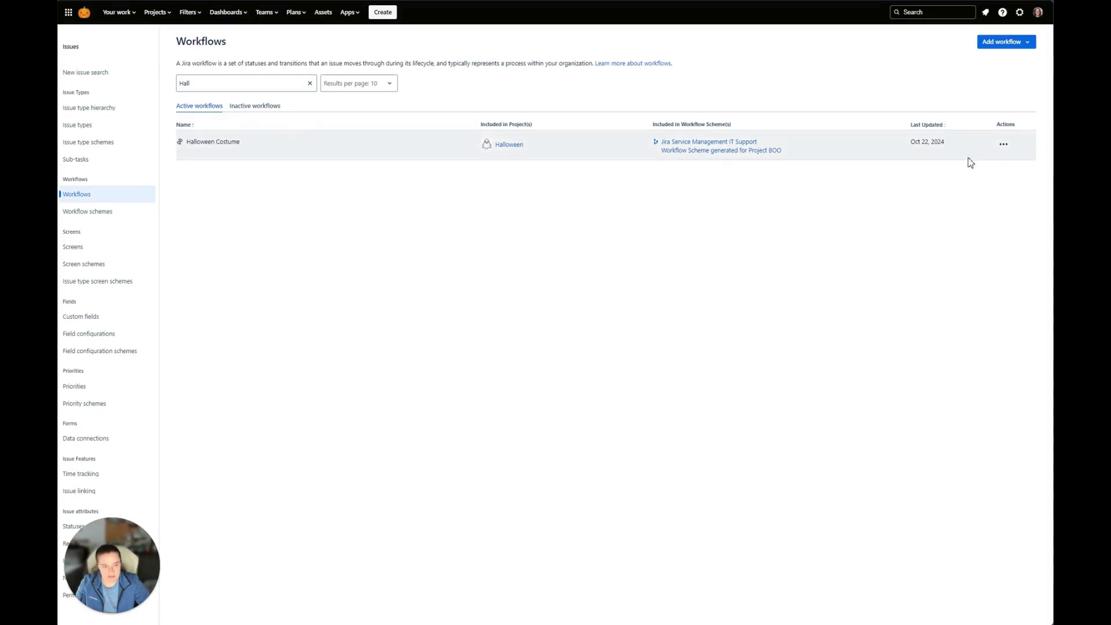
Open the Halloween Costume workflow for editing and check its draft notice and which projects share it
click(1004, 144)
click(1010, 184)
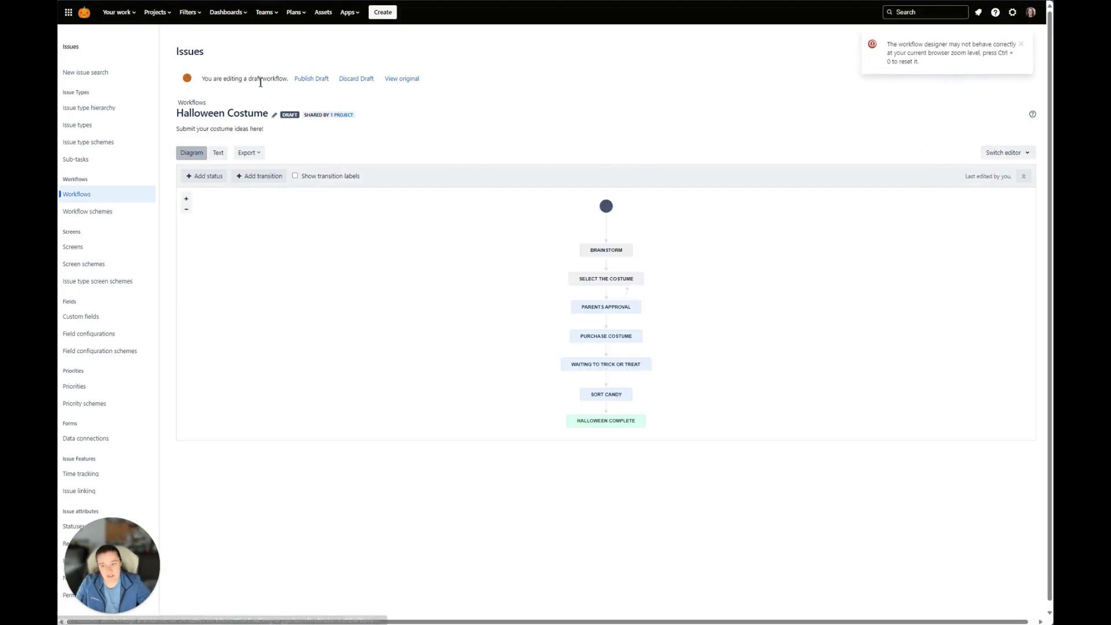
drag(366, 118, 309, 119)
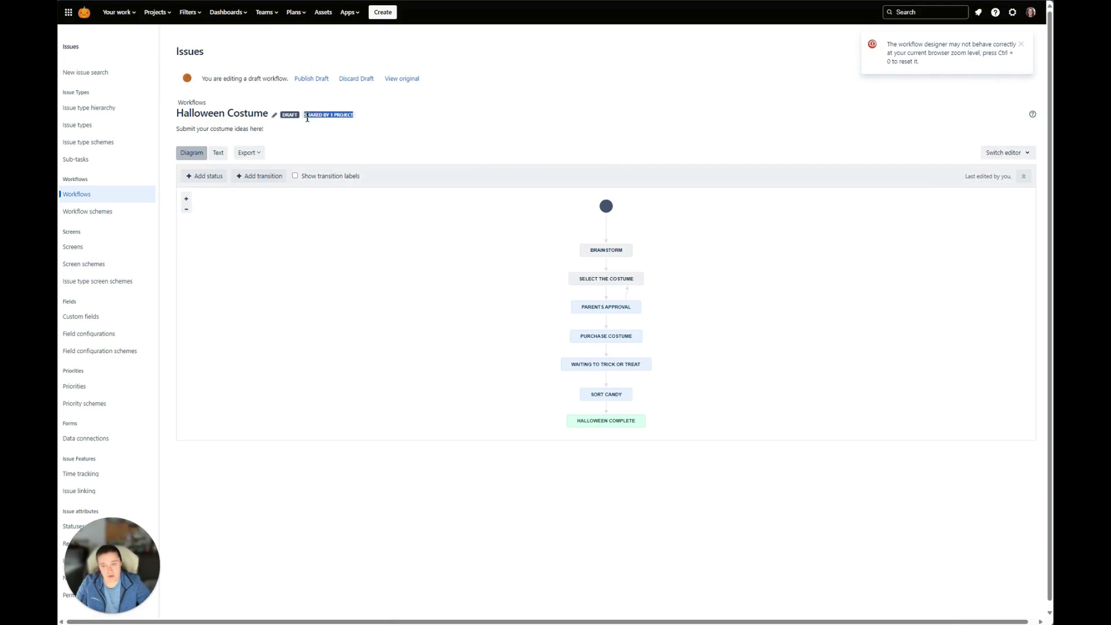
click(337, 118)
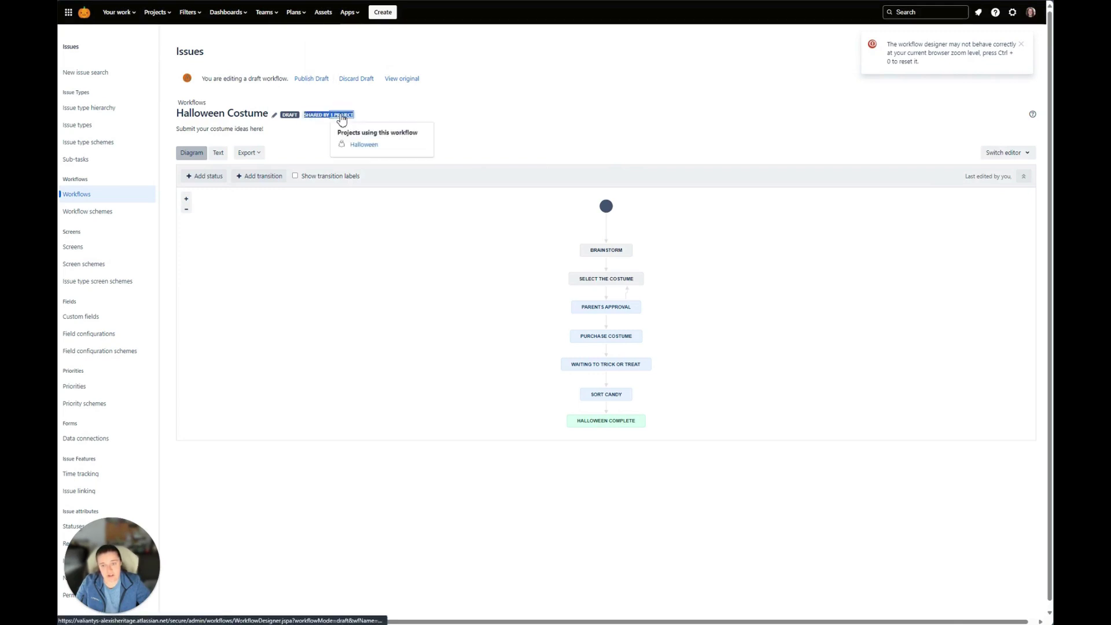
click(471, 116)
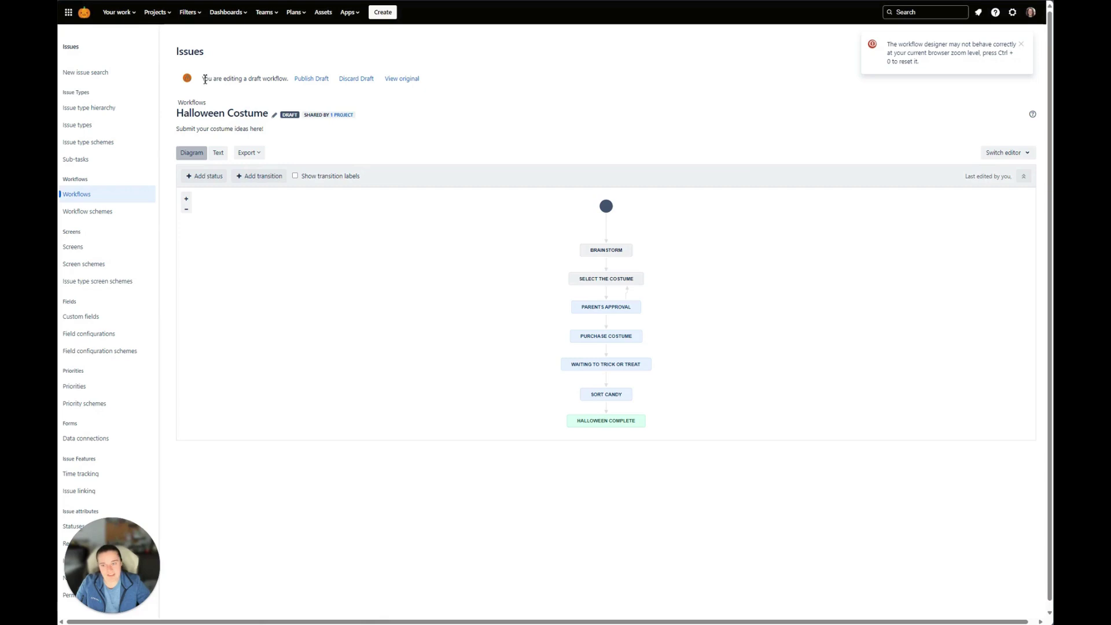
drag(212, 79, 569, 74)
click(570, 73)
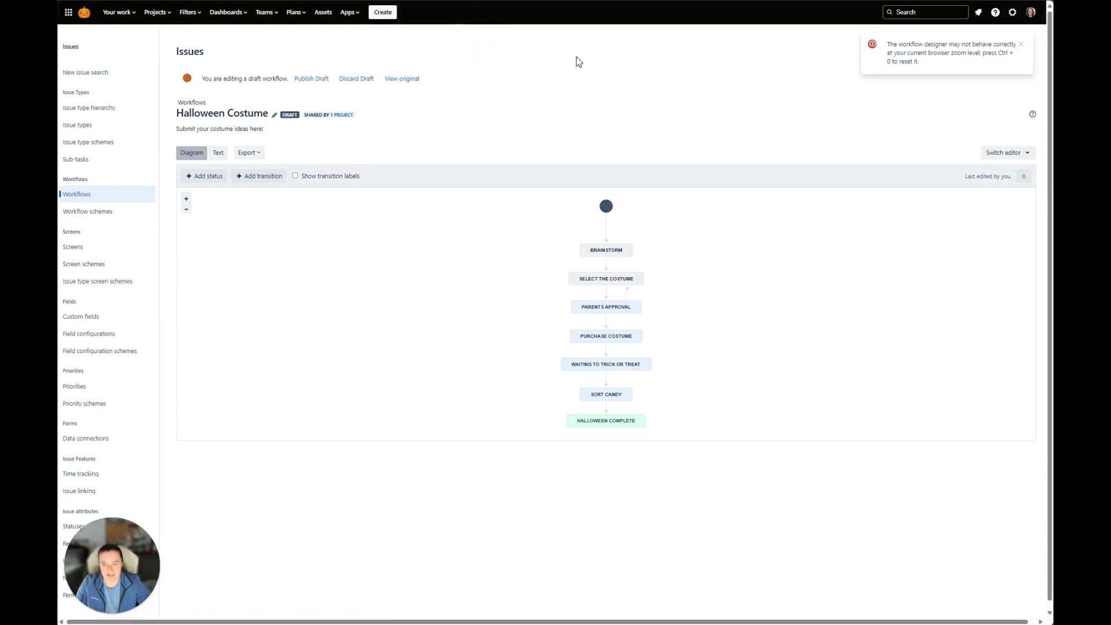
click(1021, 44)
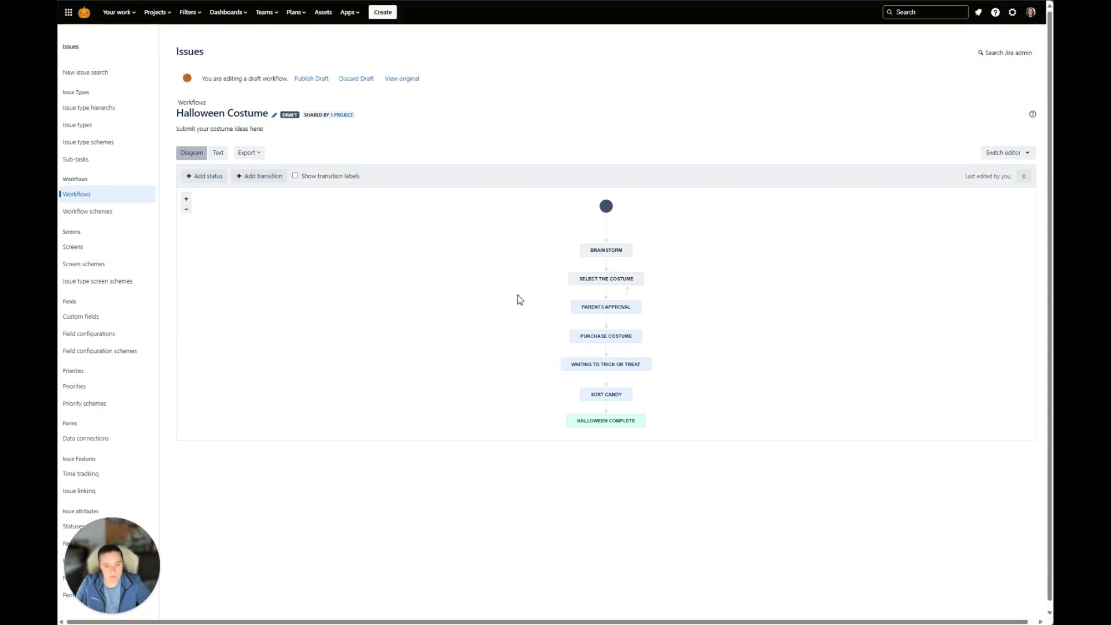
Include an approval step on the Parents approval status, requiring Everyone from the Approvers Jira field
mouse_move(600, 308)
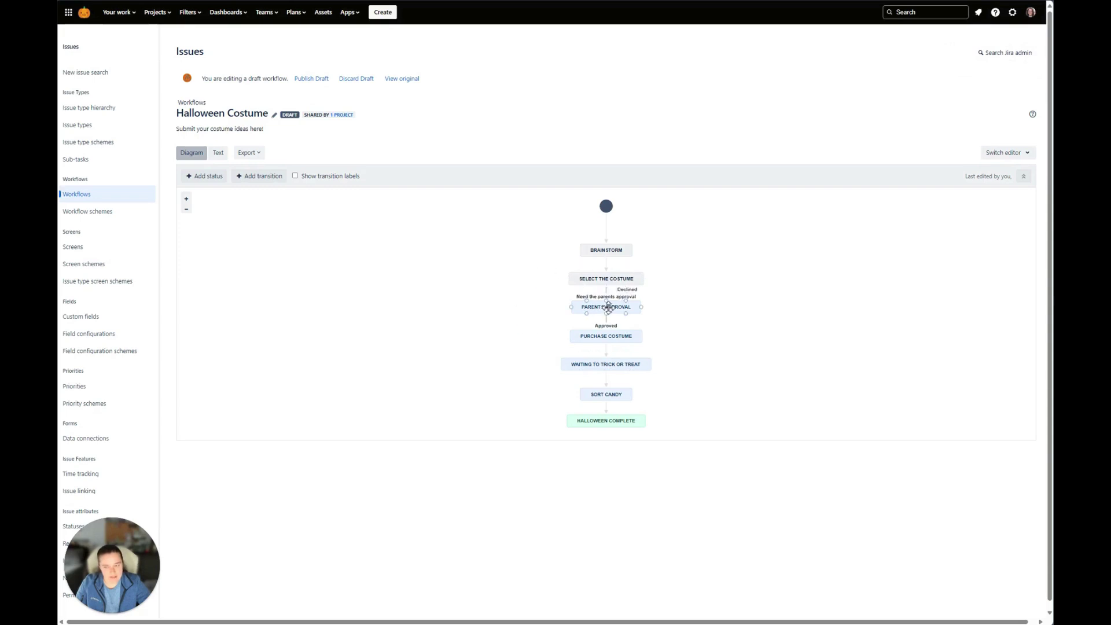
click(608, 308)
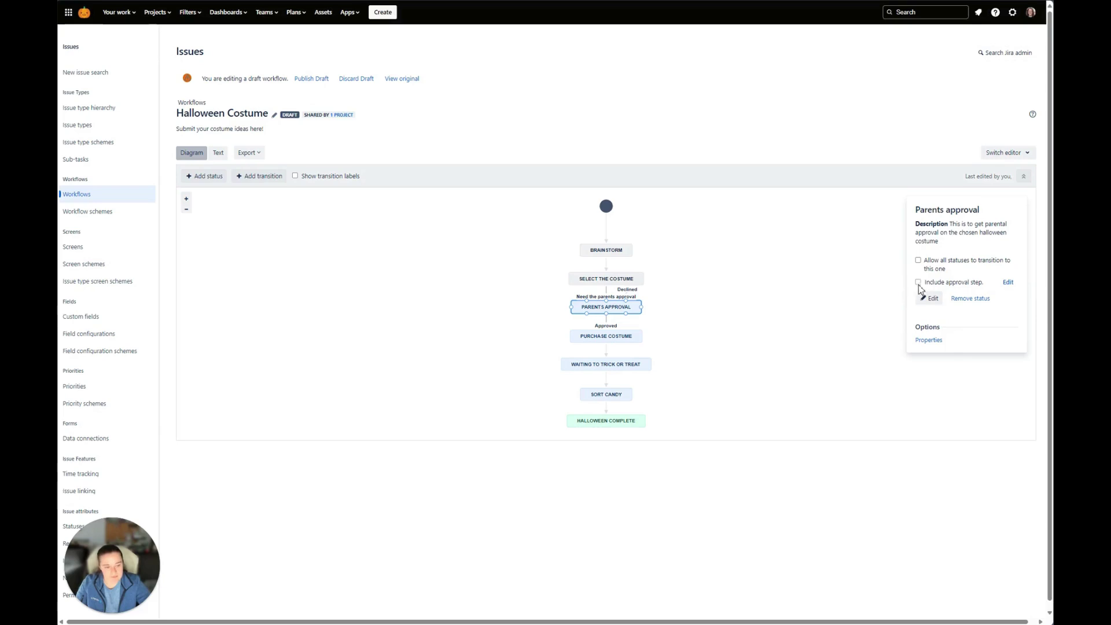
click(918, 282)
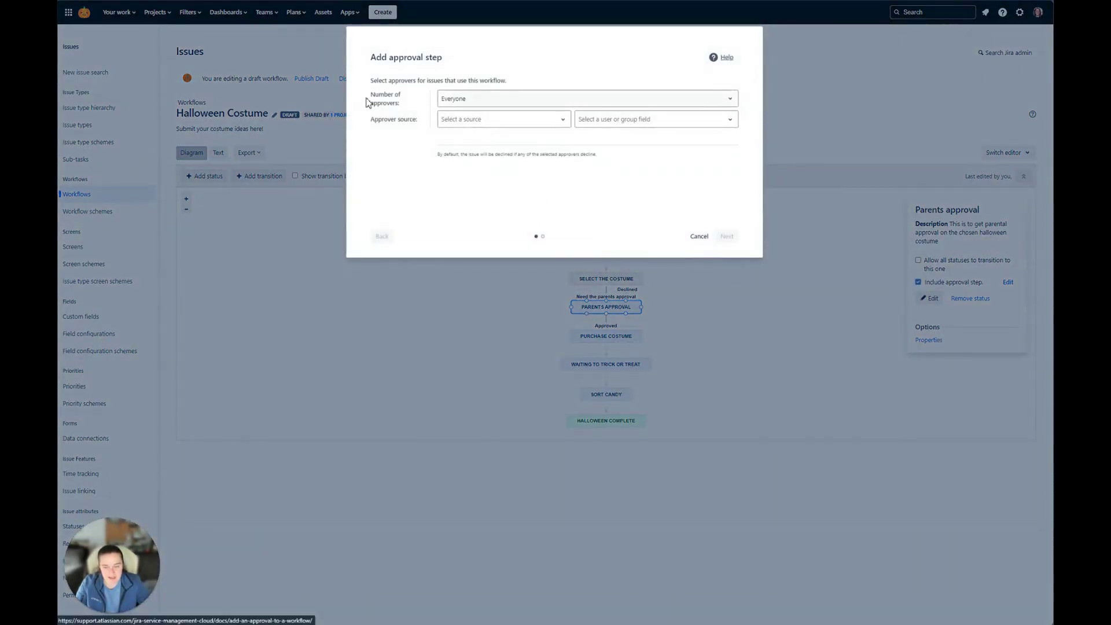
click(473, 100)
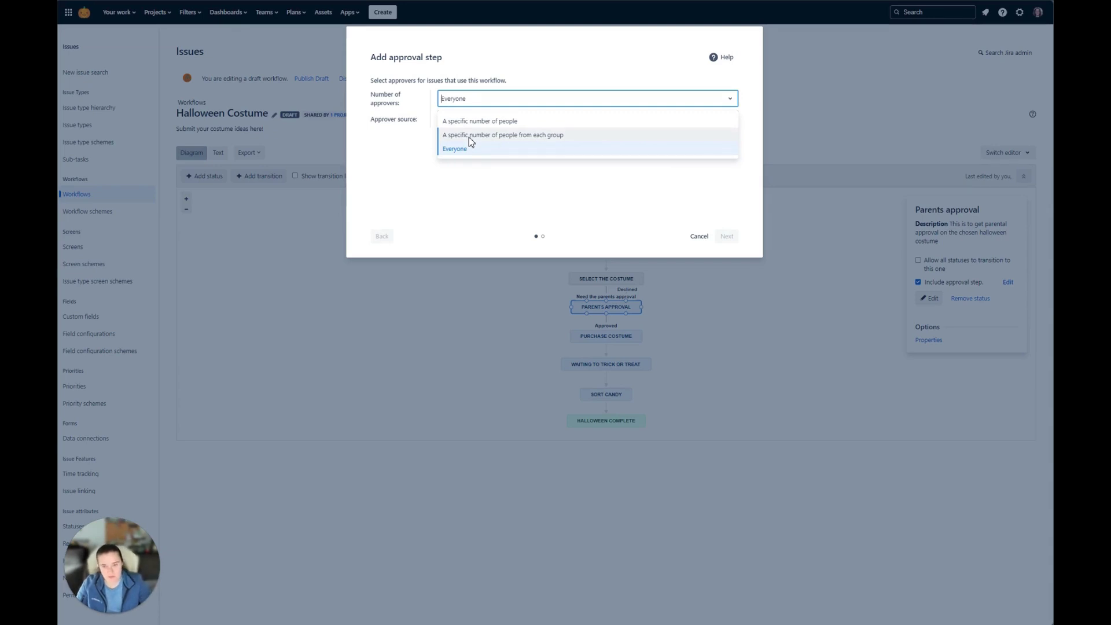
click(474, 150)
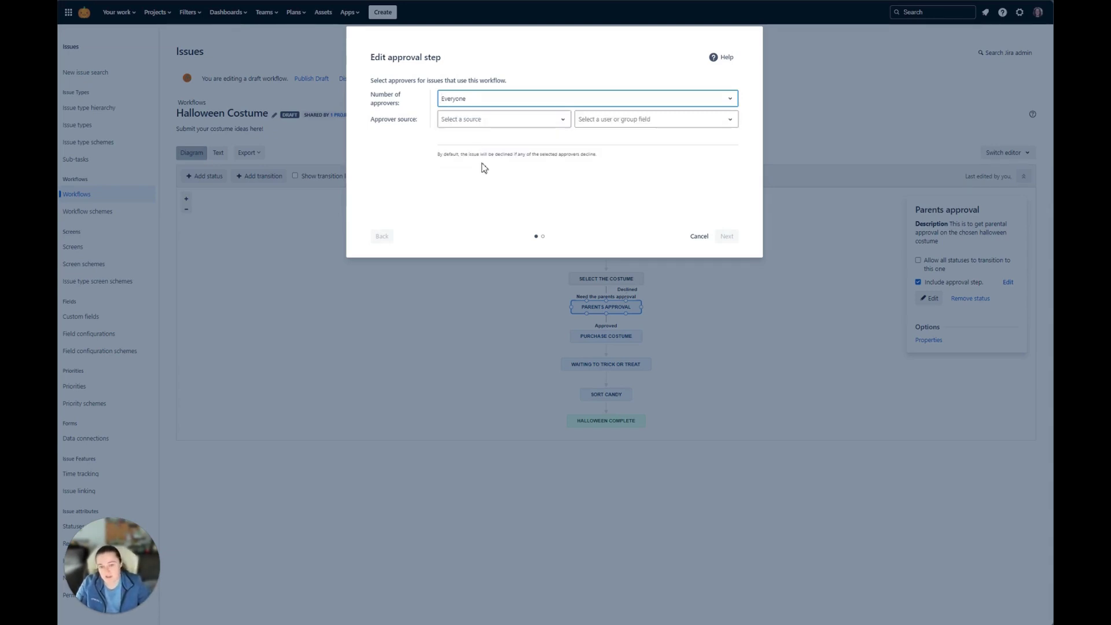
click(492, 123)
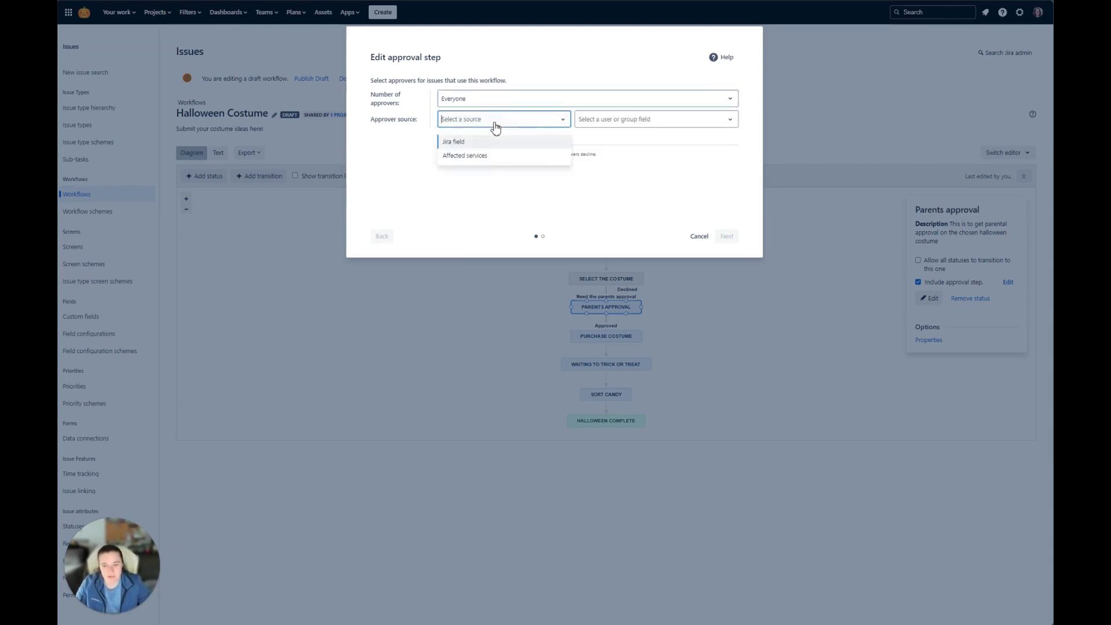
click(457, 142)
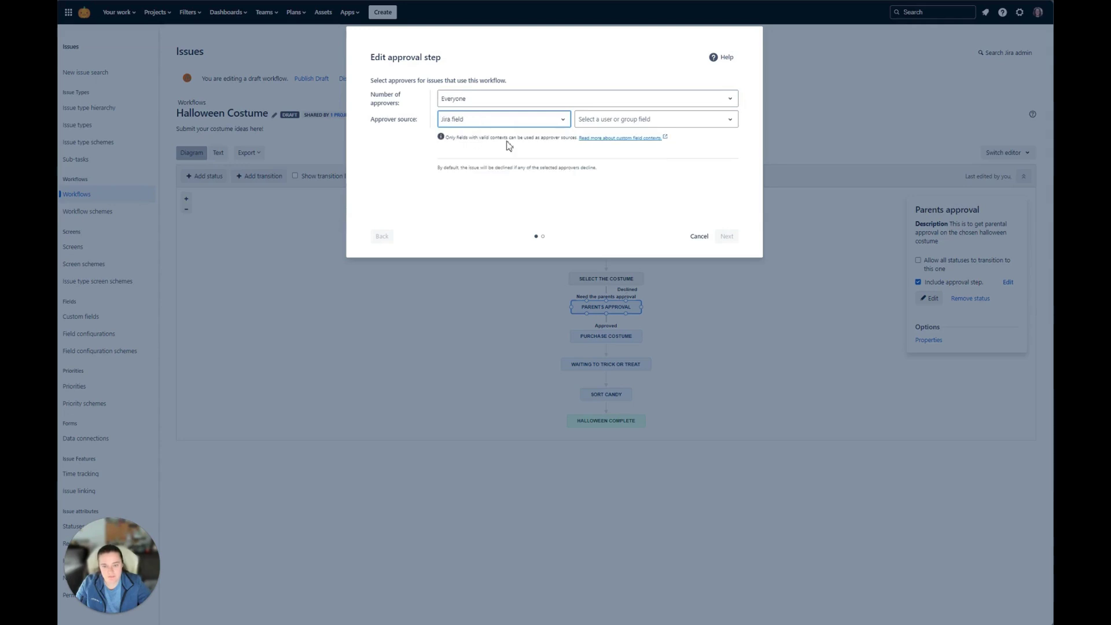
click(649, 127)
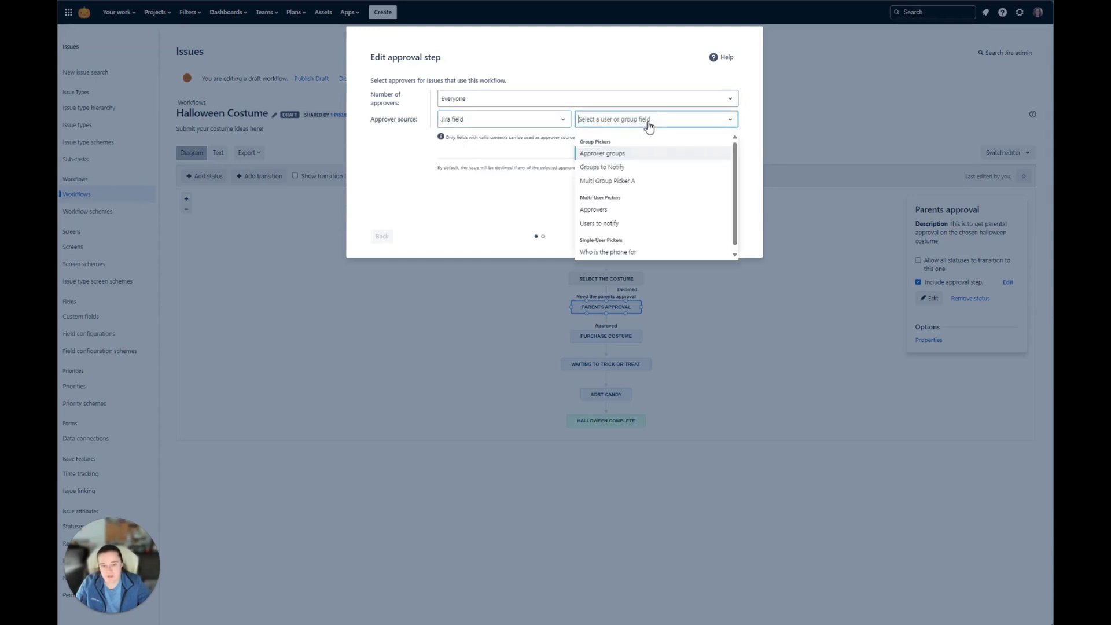
click(631, 213)
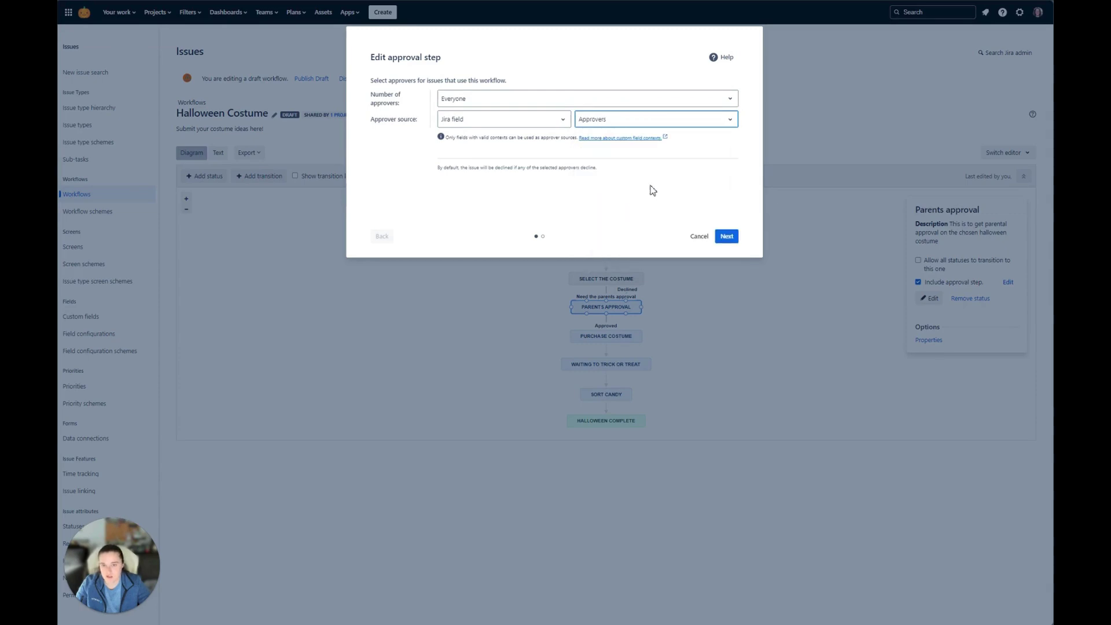
click(727, 238)
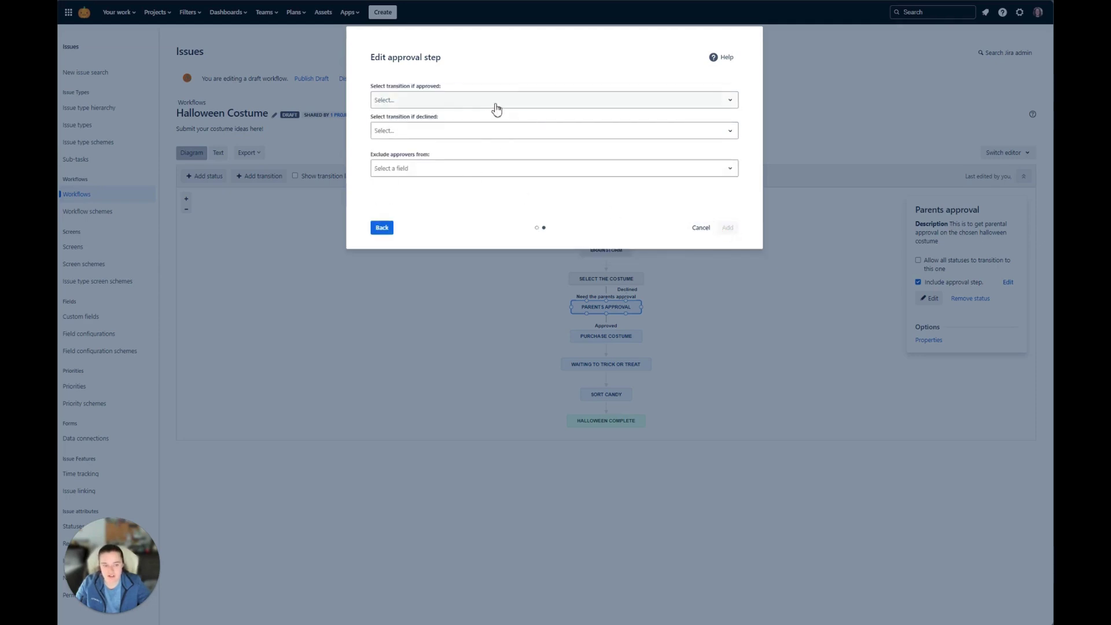
Set the approval step's transitions to Approved if approved and Declined if declined, exclude the Reporter from approving, and add it
click(411, 100)
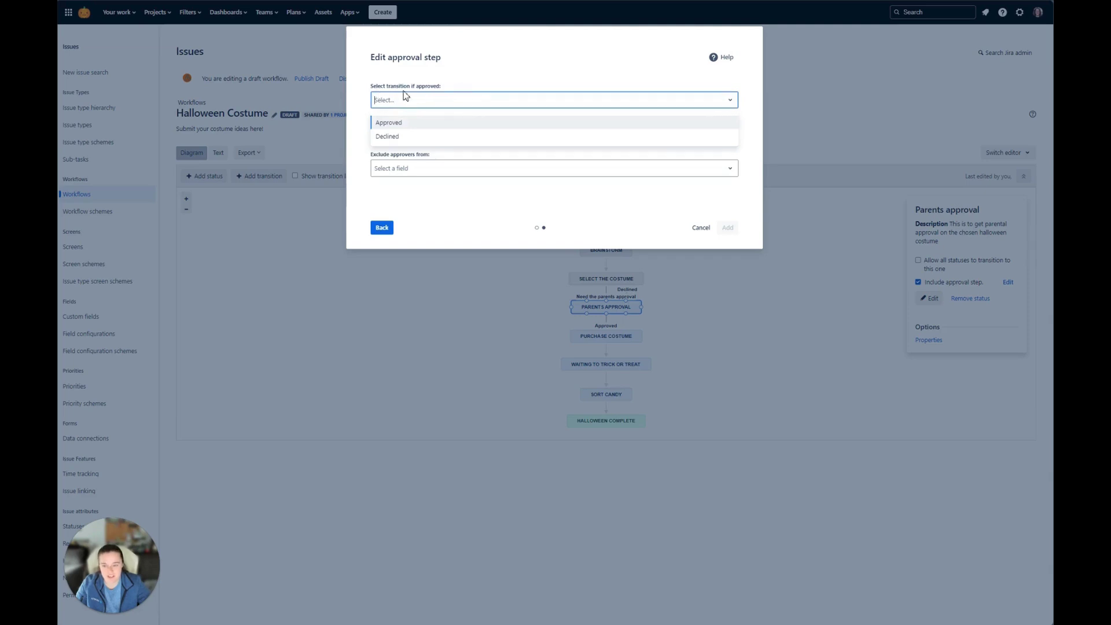
click(386, 125)
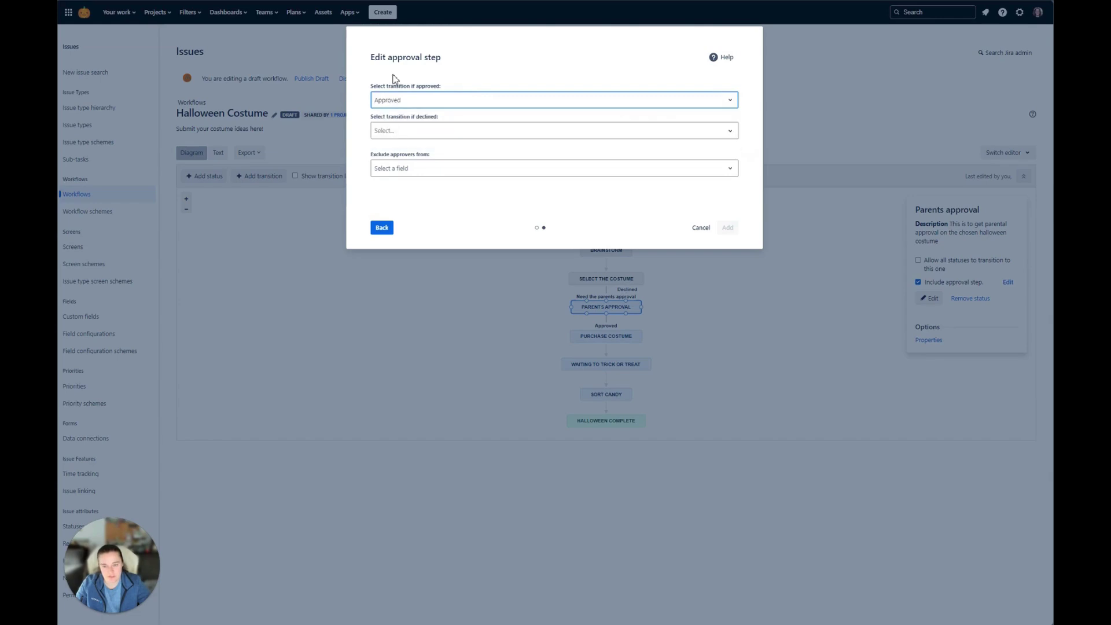
click(384, 131)
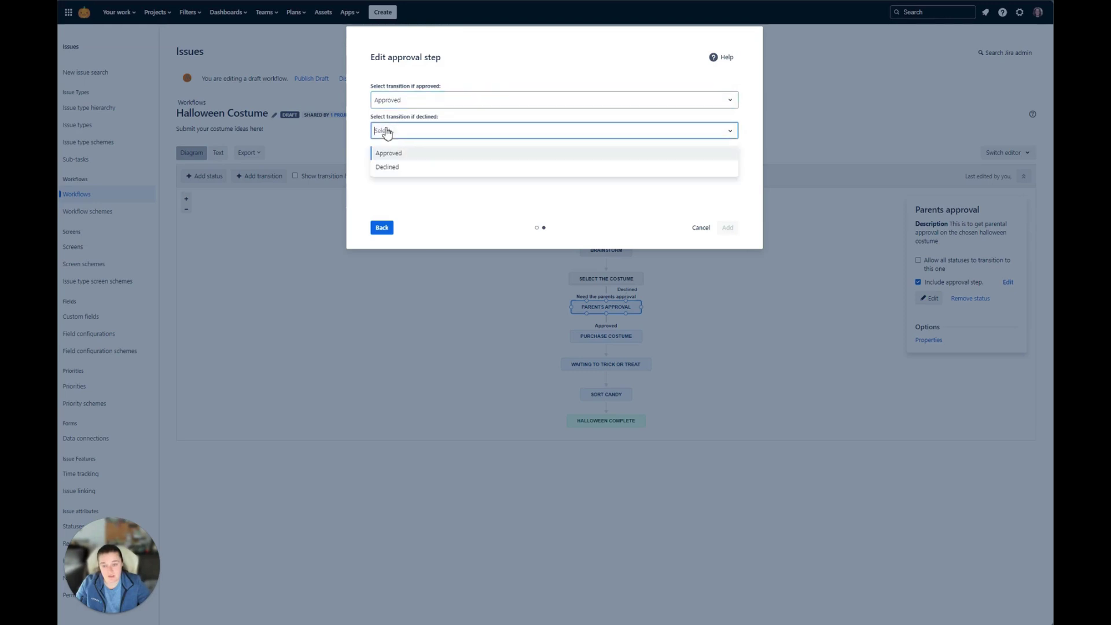
click(388, 168)
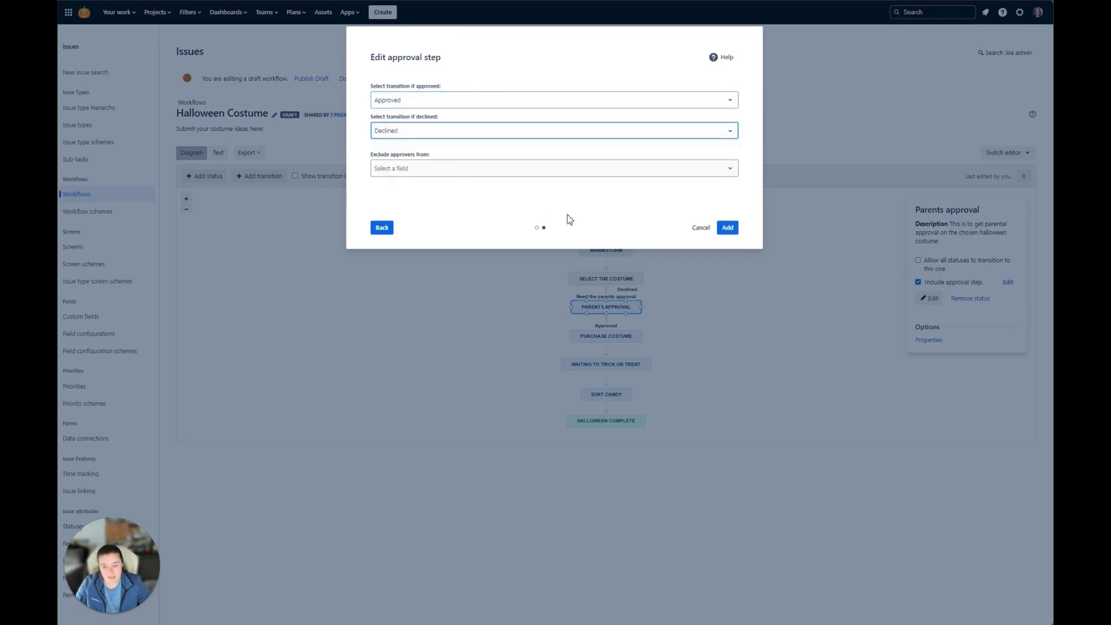
click(428, 177)
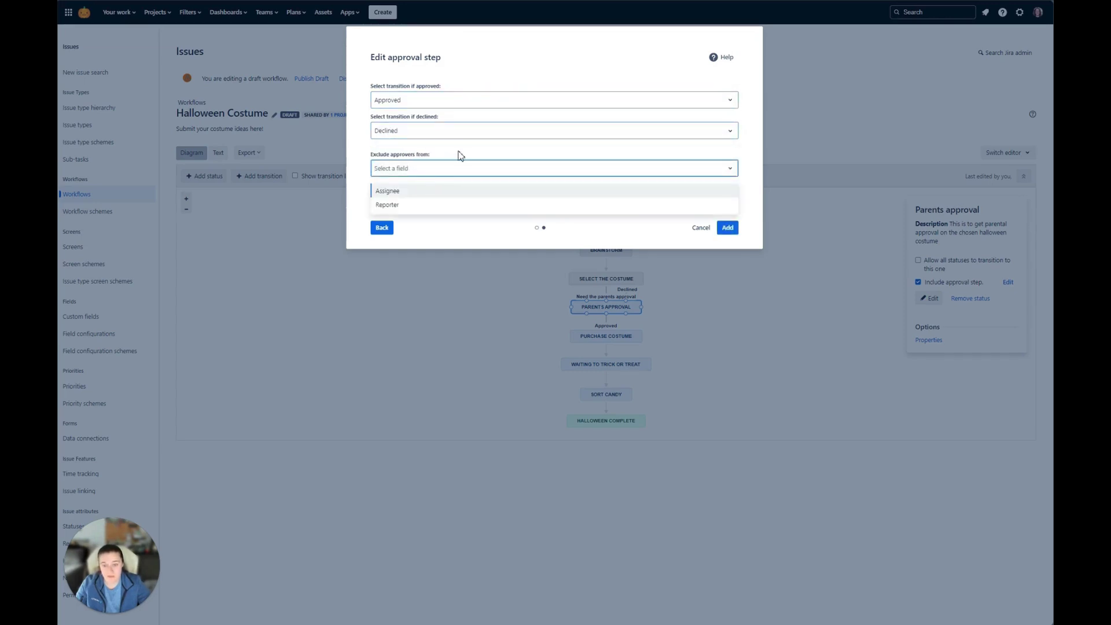
click(406, 206)
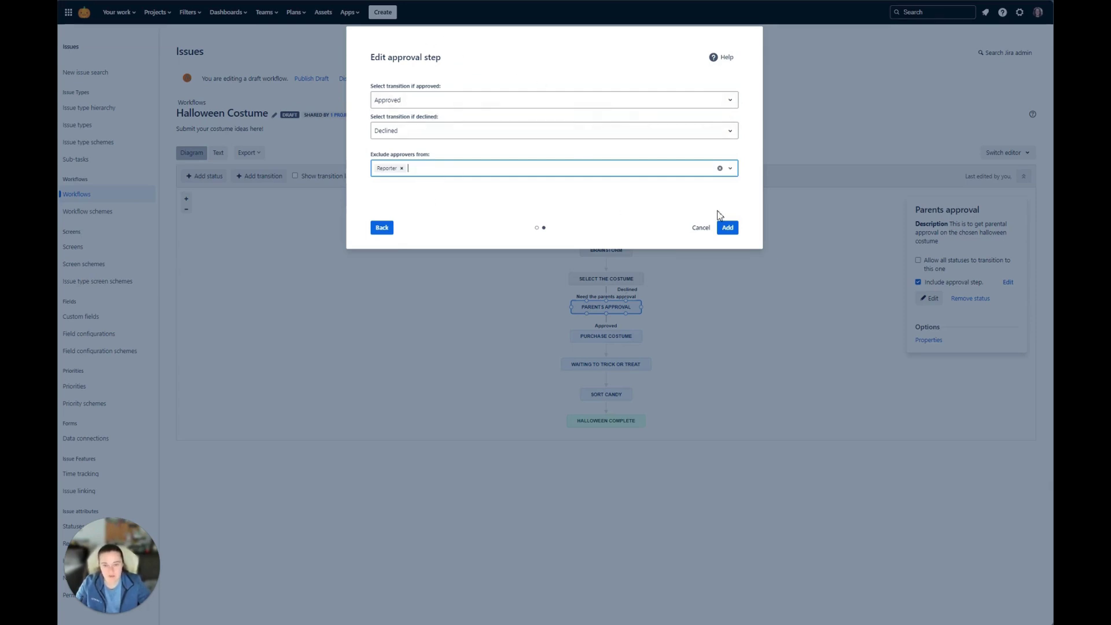
click(728, 228)
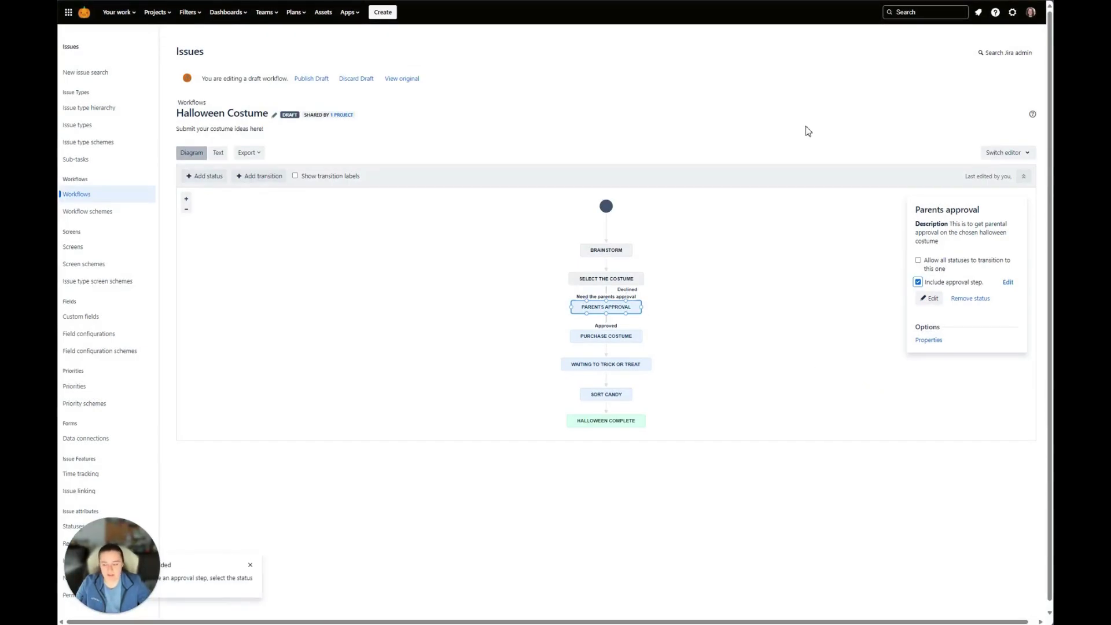
Publish the Halloween Costume draft workflow without a backup copy and return to the Halloween project's workflow settings
click(311, 79)
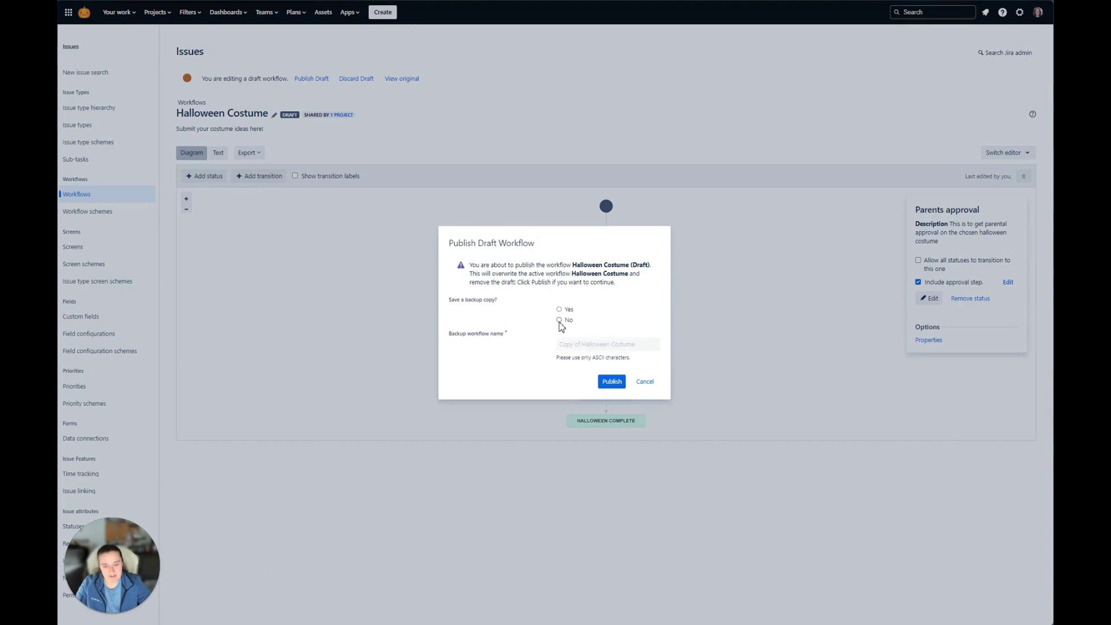
click(611, 381)
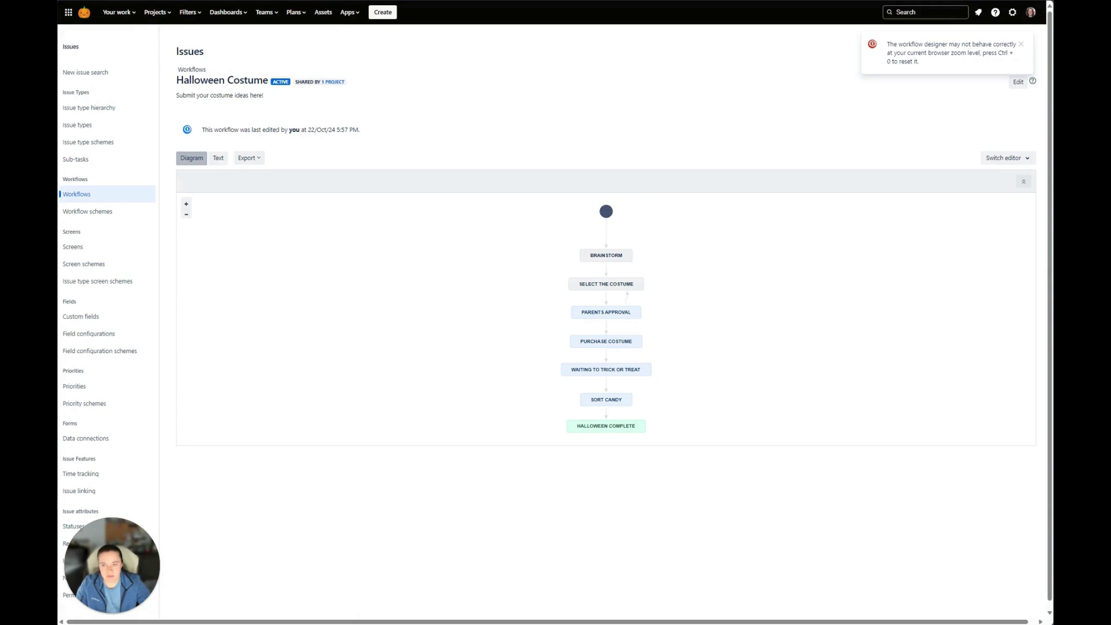
key(alt+Left)
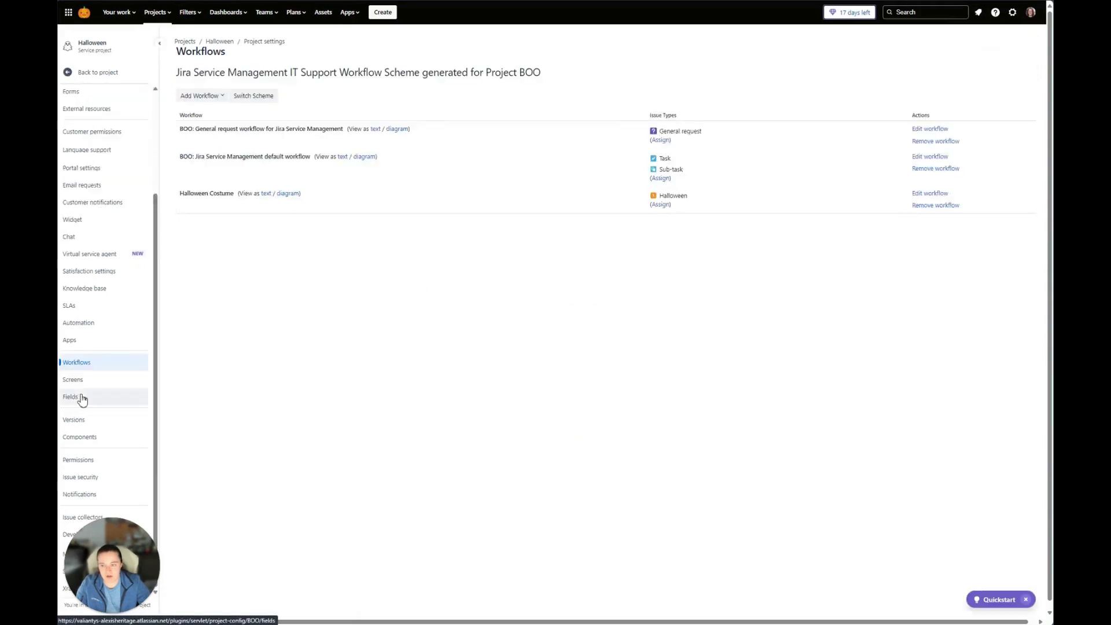
Choose Halloween Costume as the replacement workflow for the Halloween Costume Submission request type
scroll(81, 255, up, 3)
click(96, 200)
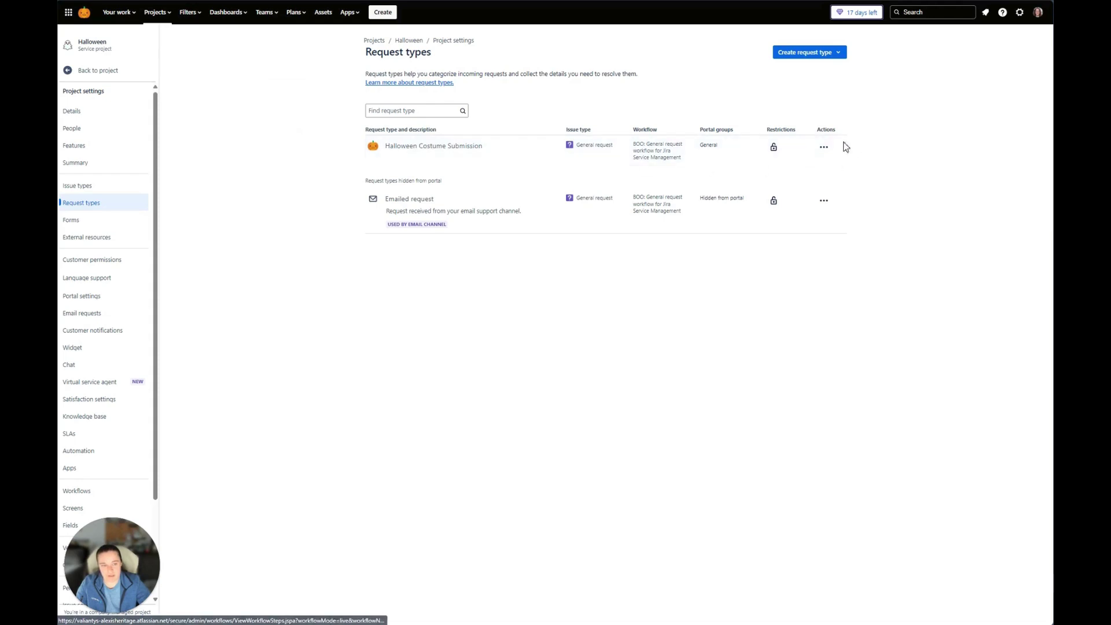
click(824, 148)
click(798, 256)
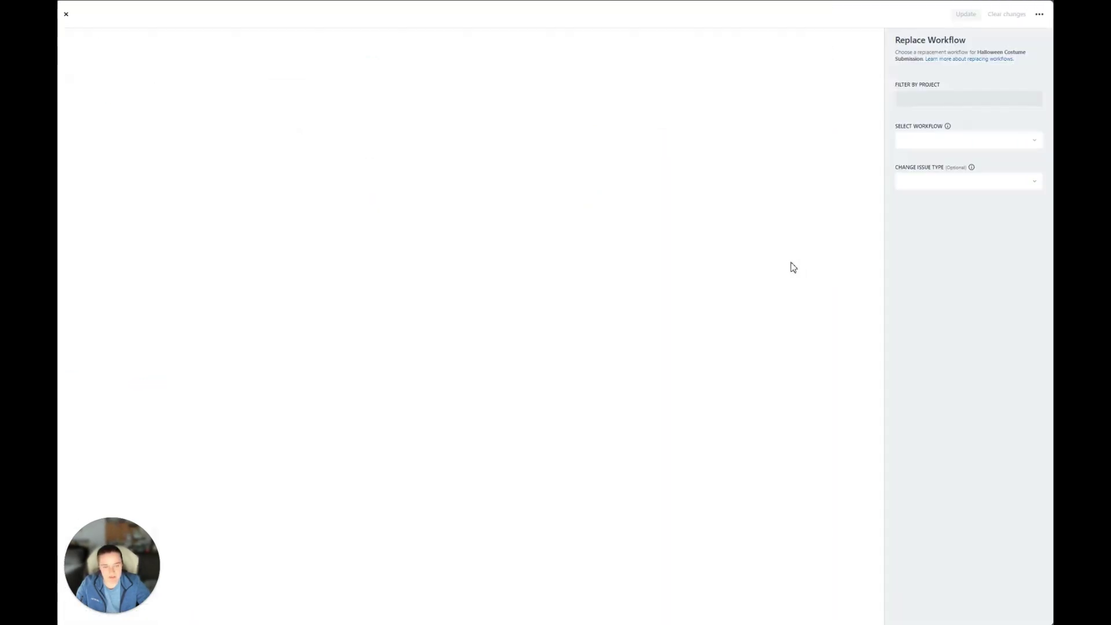
click(967, 185)
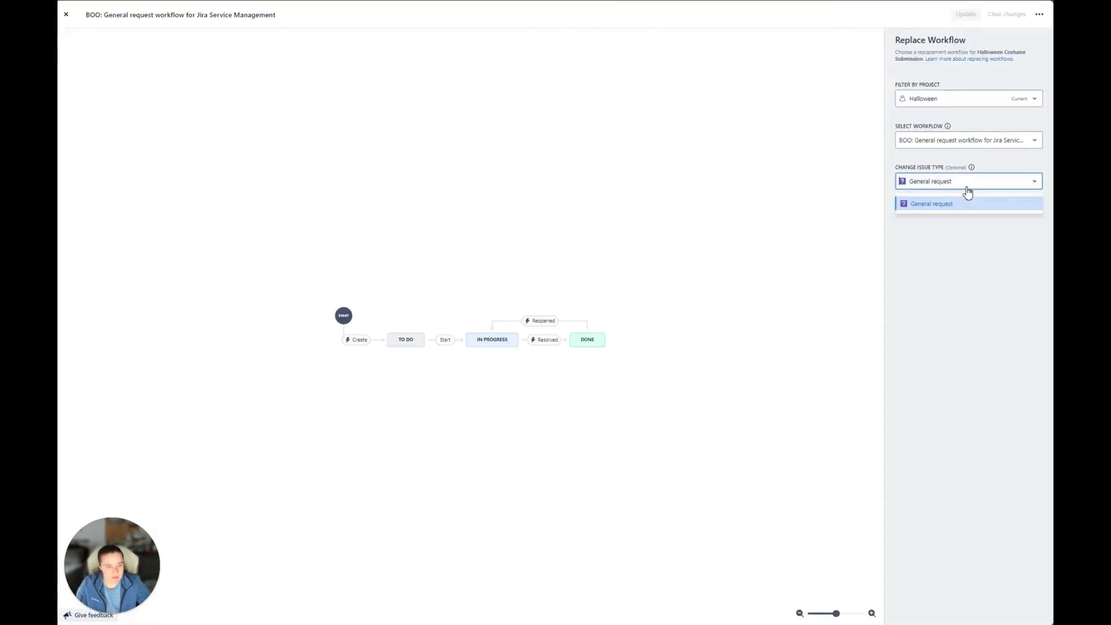
click(958, 142)
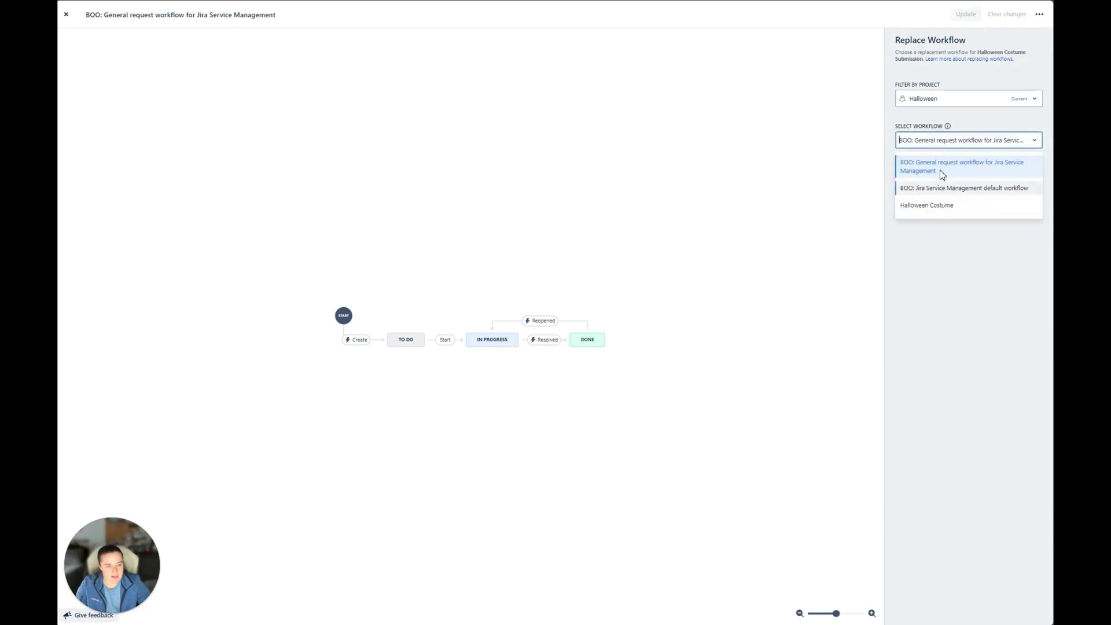
click(921, 207)
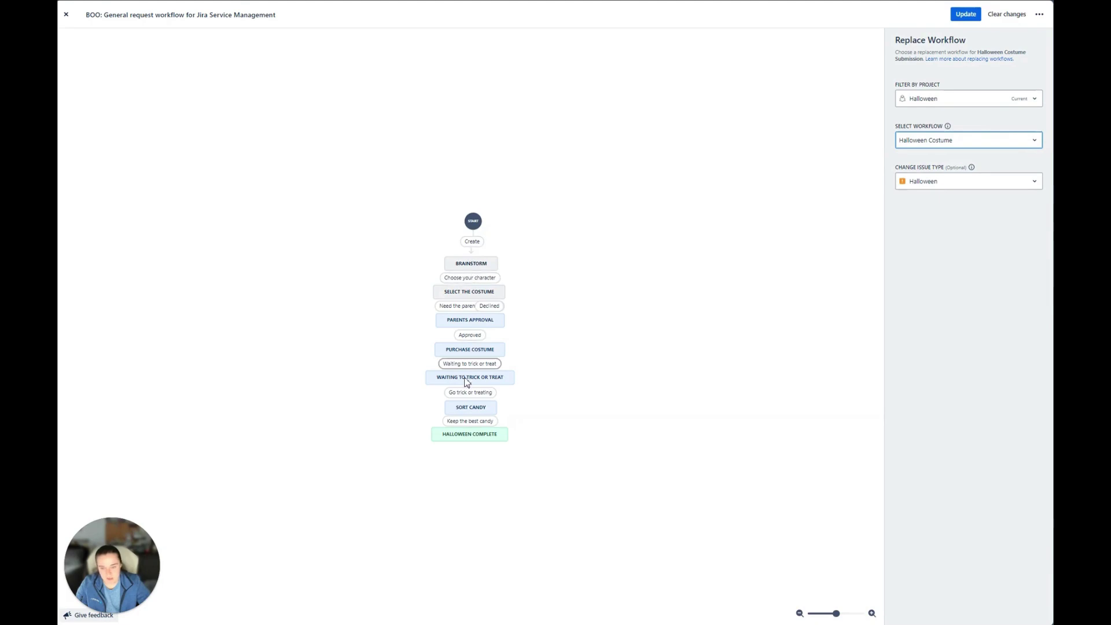
Apply the workflow replacement, mapping To Do to Brainstorm, Done to Halloween Complete and In Progress to Purchase Costume
click(965, 15)
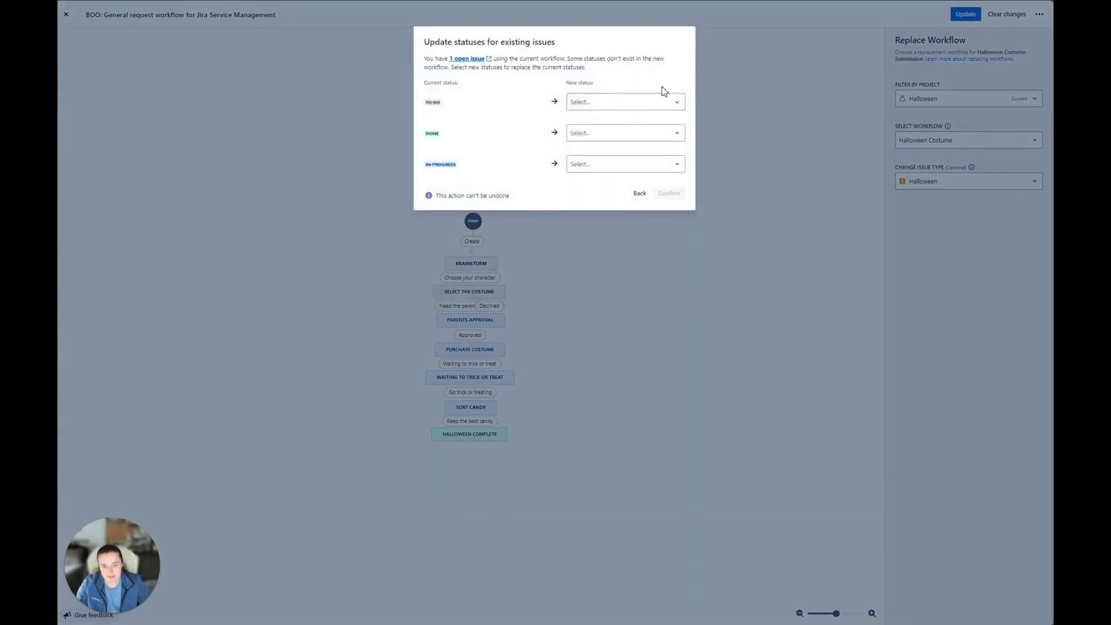
click(634, 103)
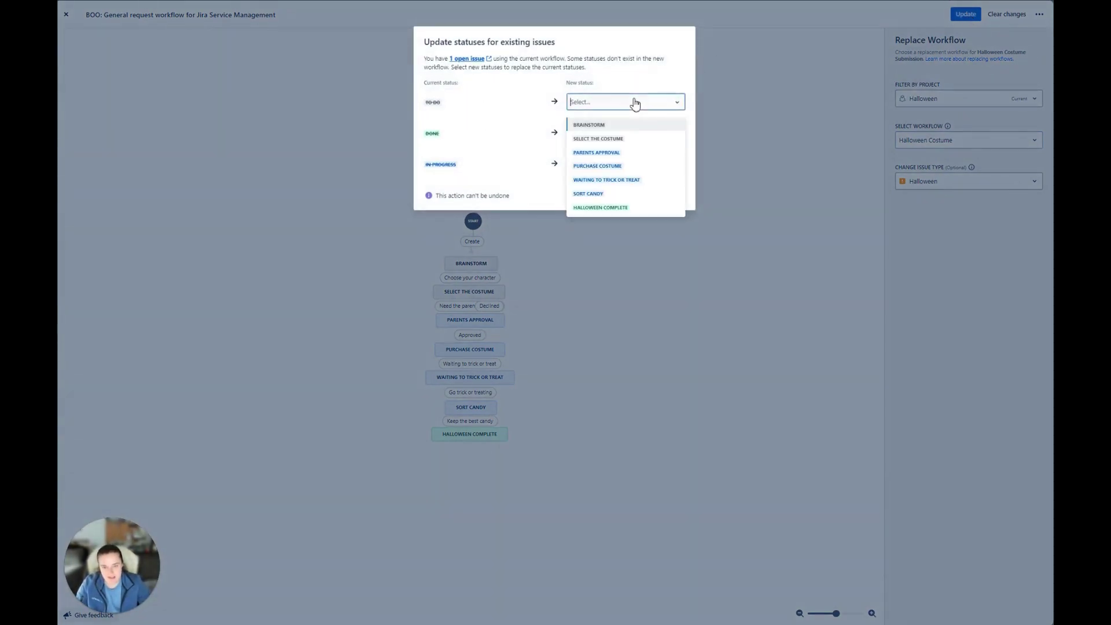
click(666, 127)
click(616, 132)
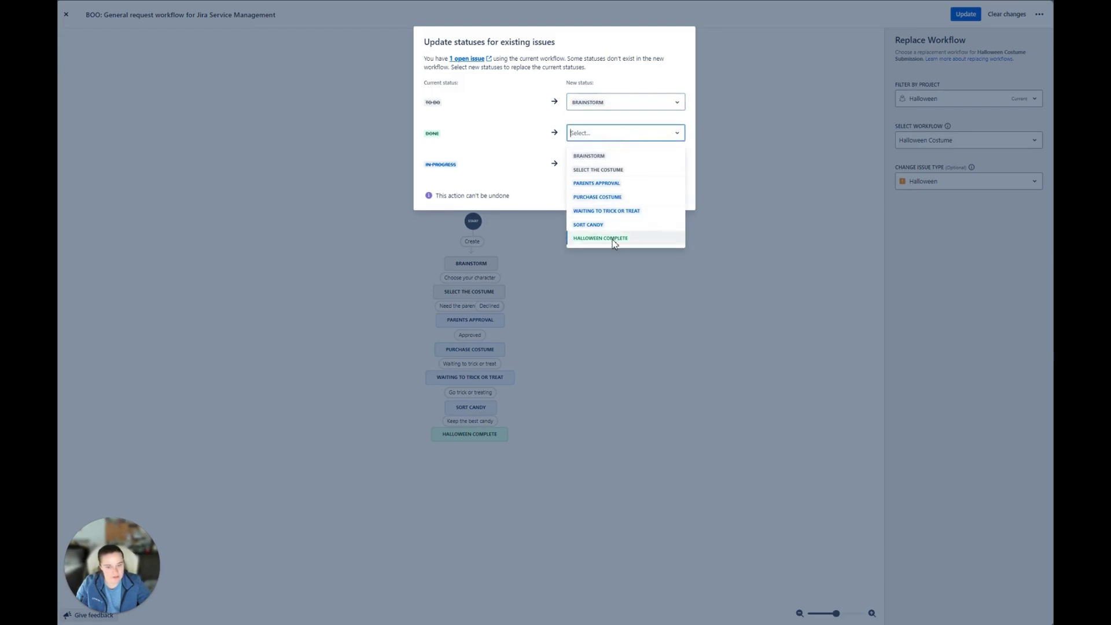
click(614, 241)
click(597, 163)
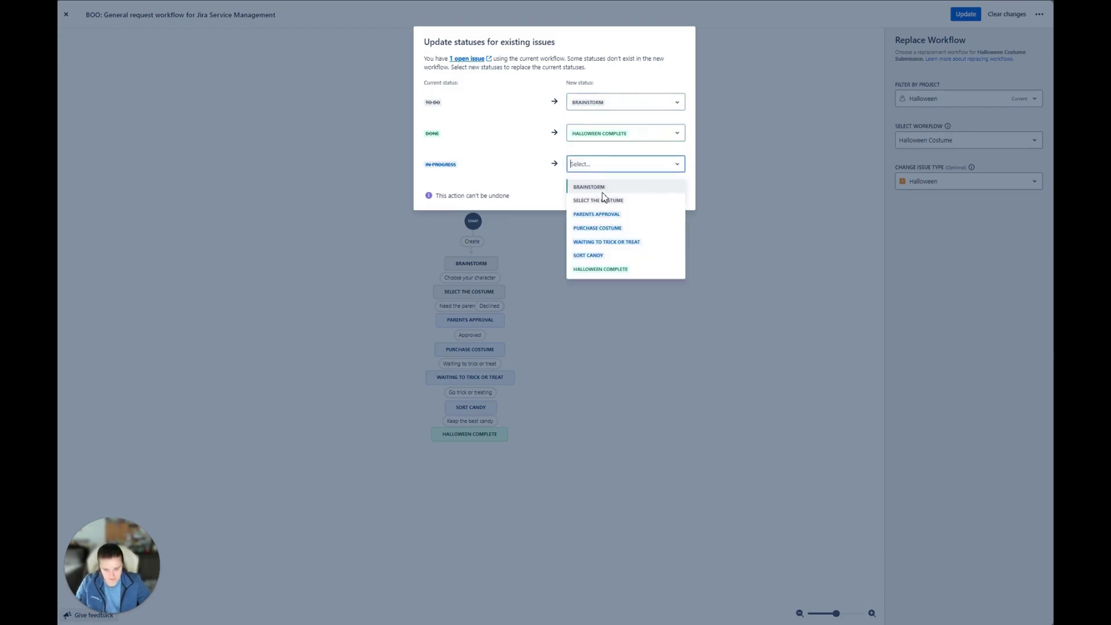
click(629, 229)
click(669, 196)
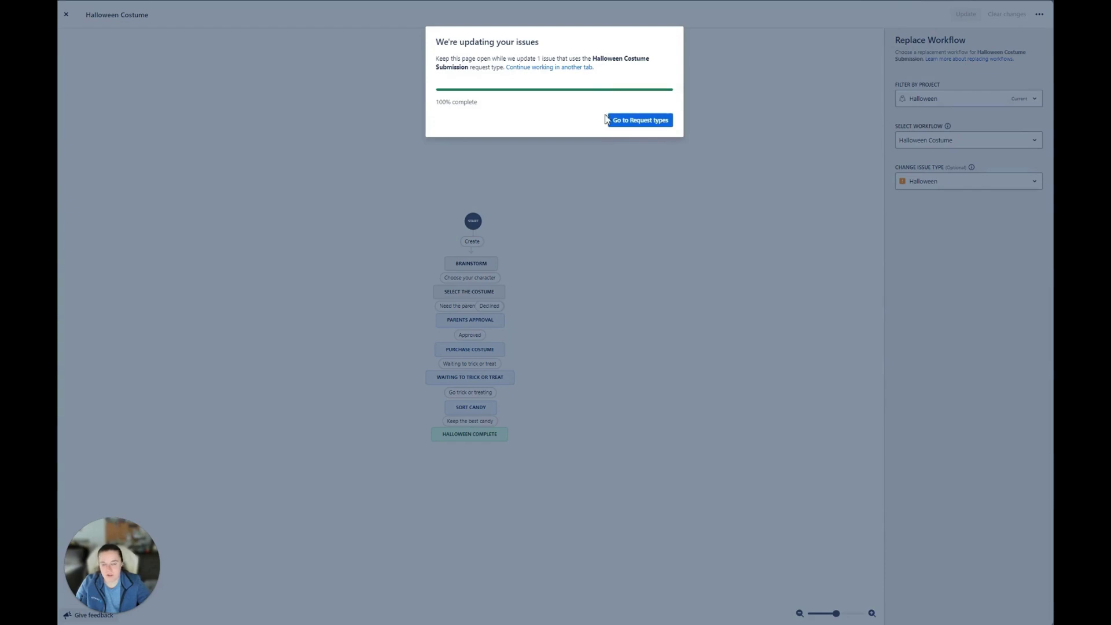
click(645, 122)
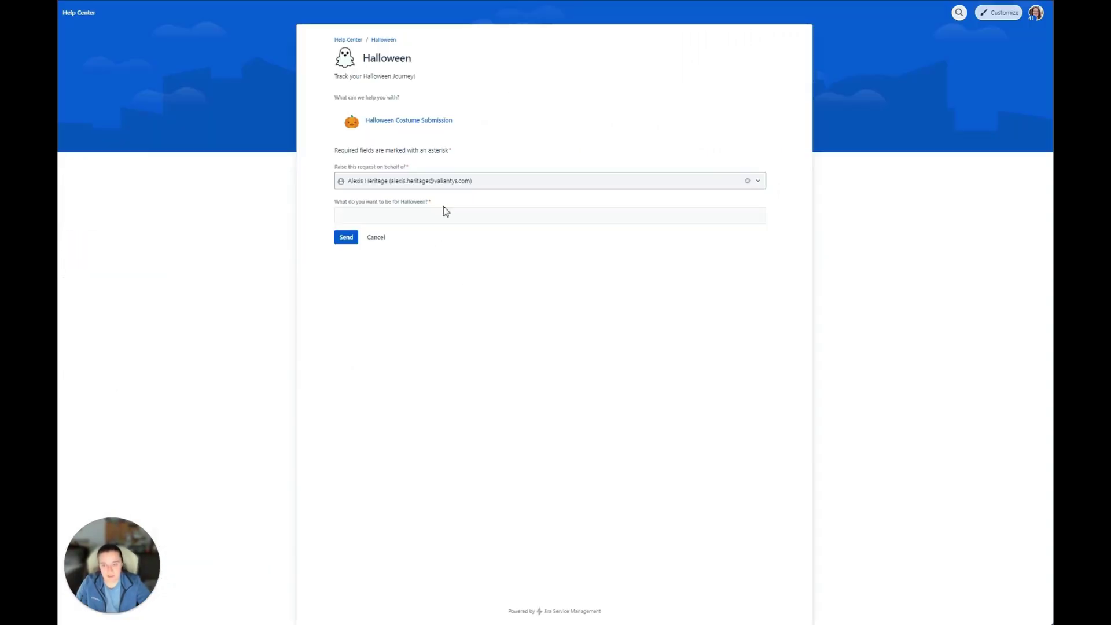
Submit a Halloween Costume Submission request in the portal with the answer "I want to be batman"
click(445, 216)
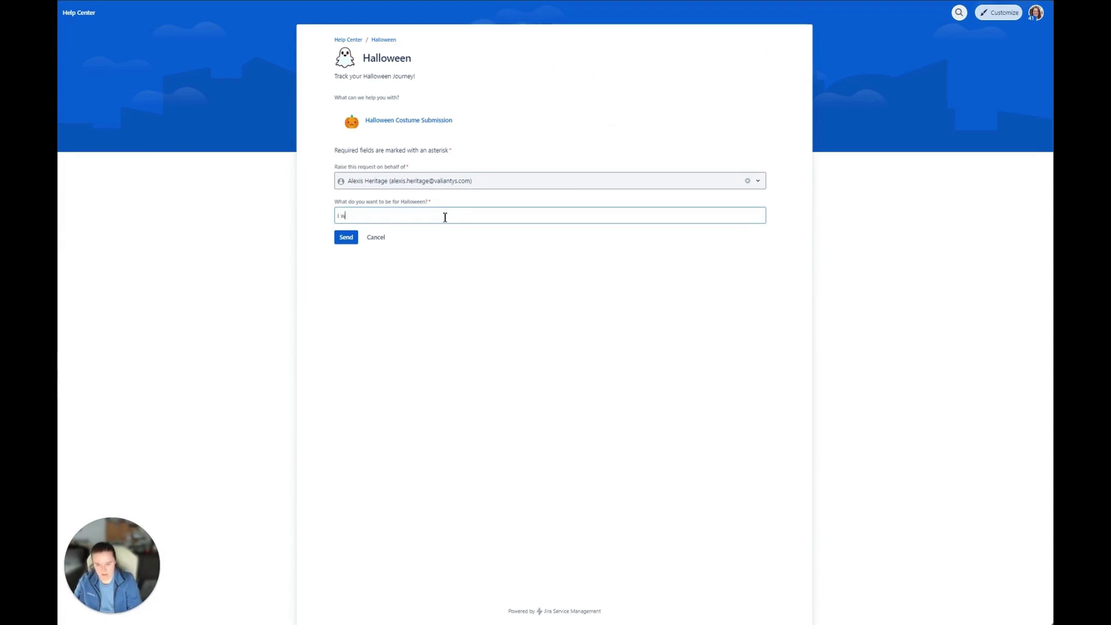
text(I want to be batman)
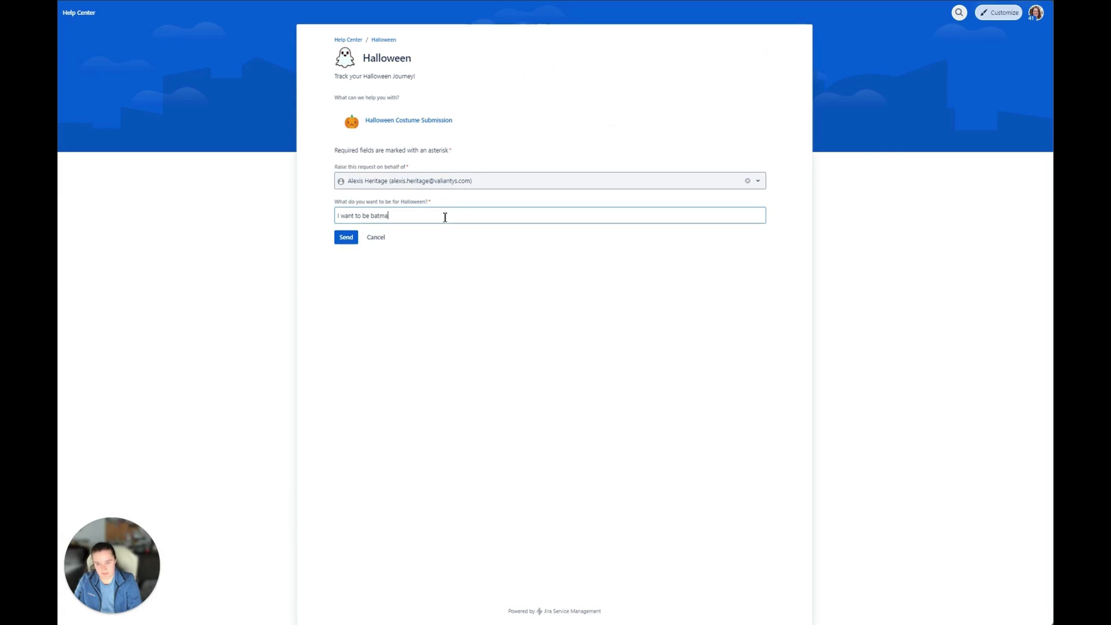
click(347, 312)
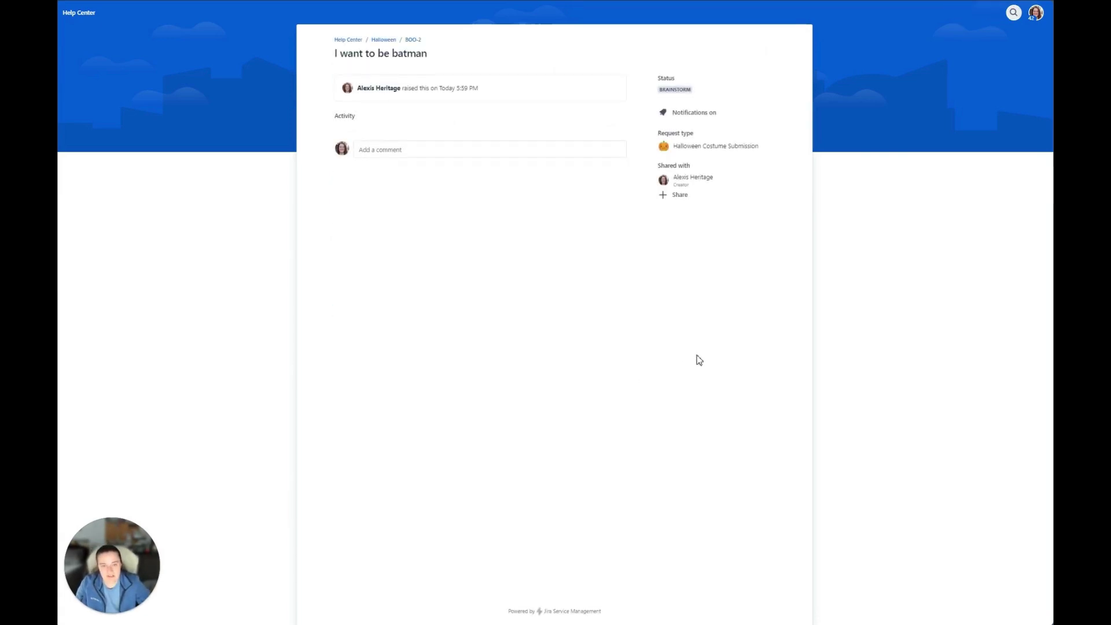
Check the submitted request's status, open it in the agent view, and examine its workflow diagram
drag(705, 93, 661, 93)
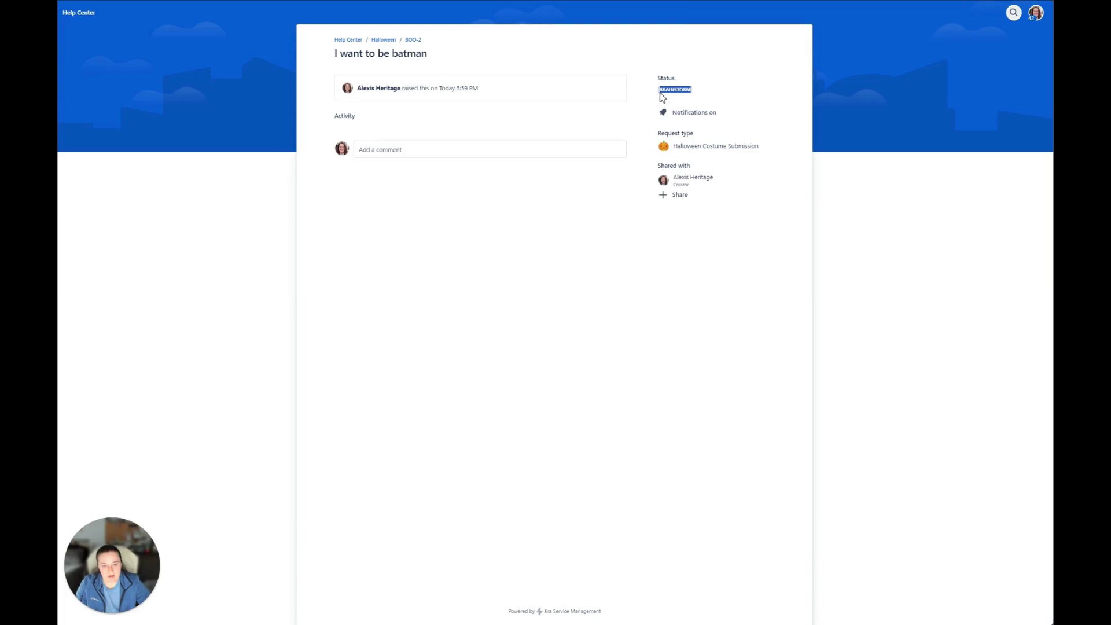
click(390, 53)
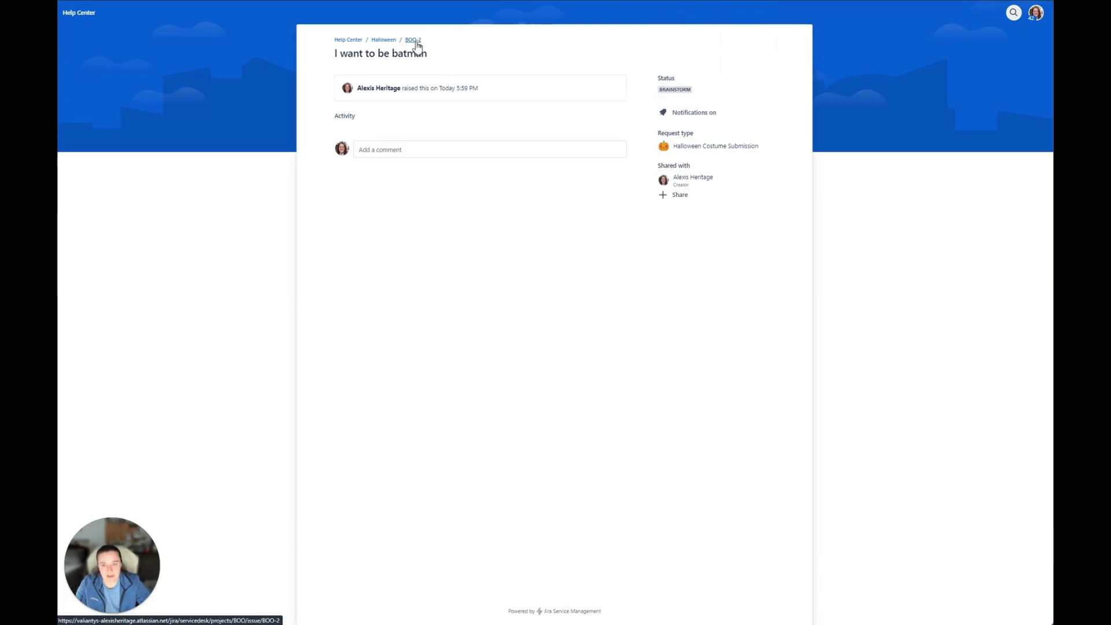
click(412, 40)
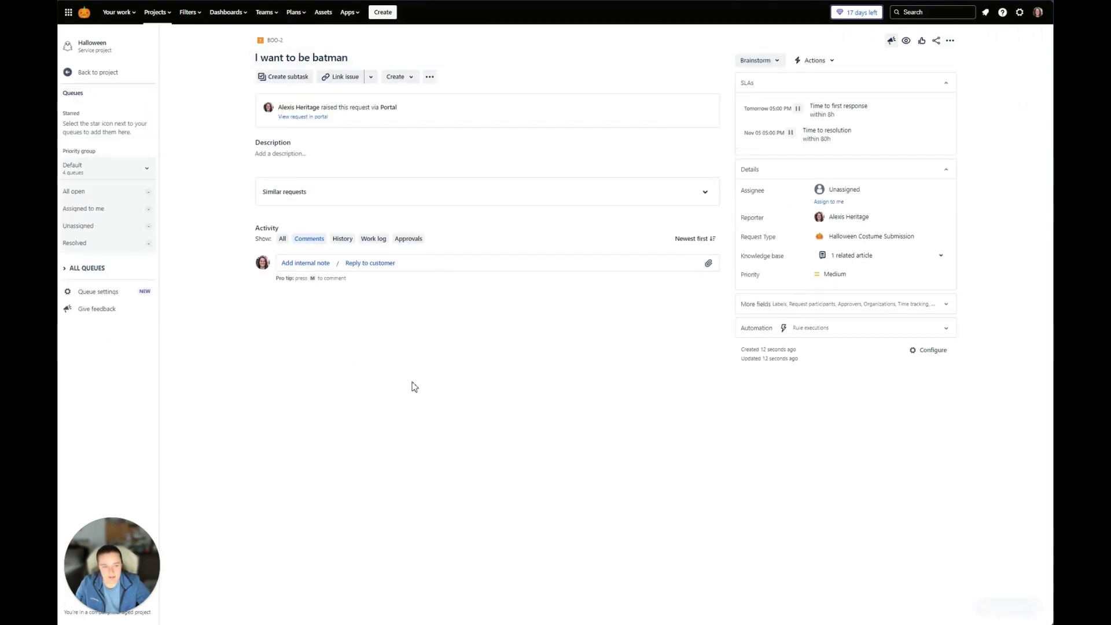
click(782, 65)
click(762, 102)
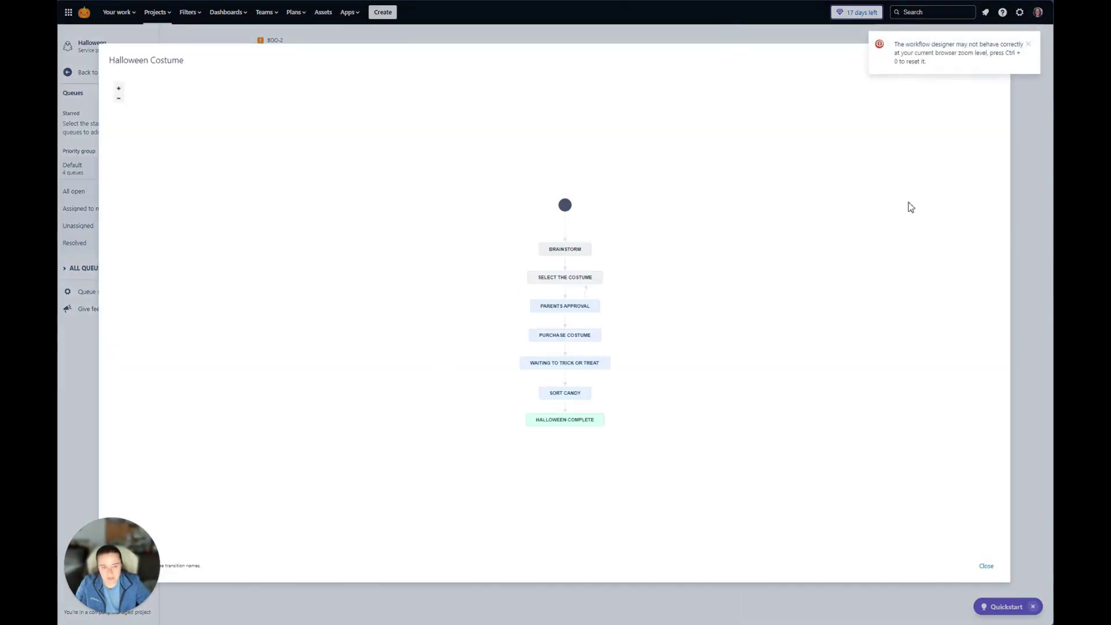
click(985, 567)
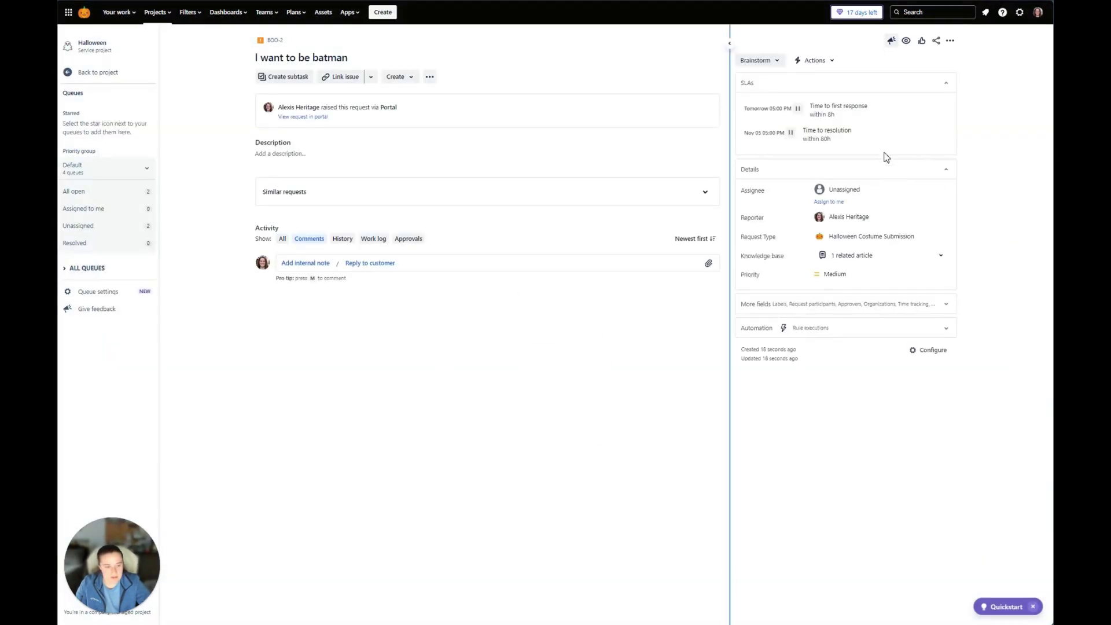
Change the request's reporter to the other user account found by searching "tech"
click(893, 217)
text(tech)
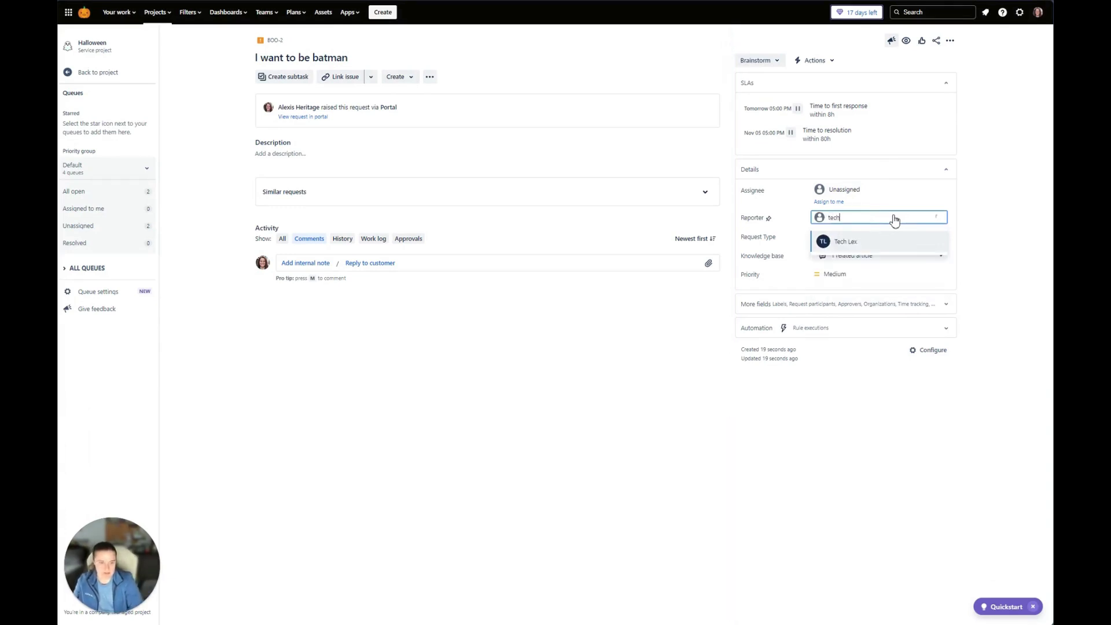
click(893, 243)
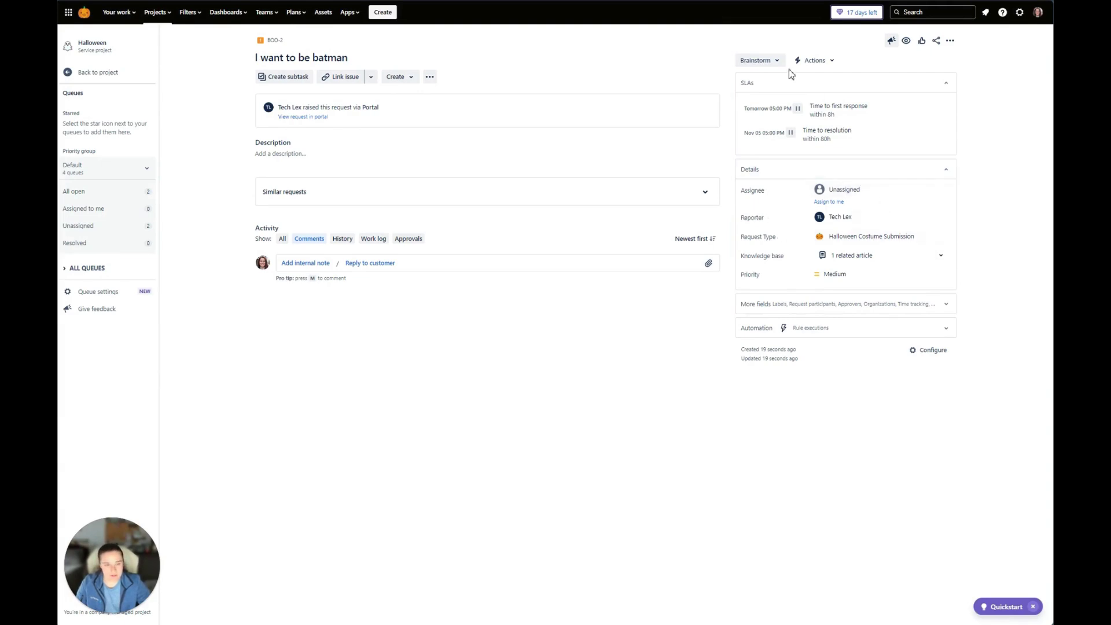
Transition the batman request to Select the costume and on to Parents approval
click(772, 63)
click(776, 86)
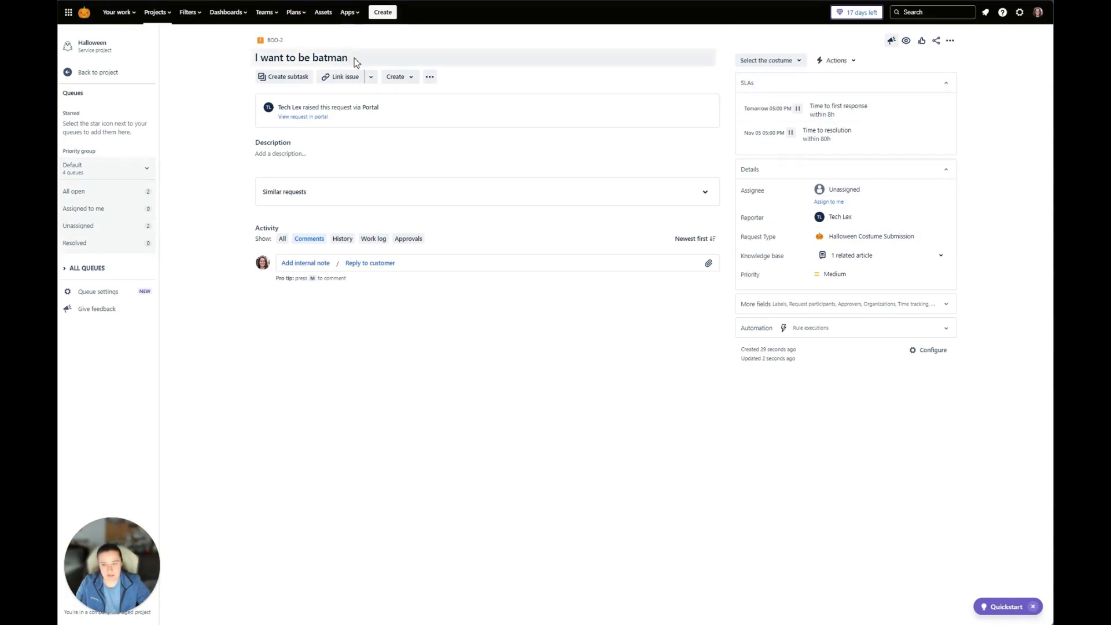
drag(350, 59, 326, 59)
click(696, 44)
click(795, 60)
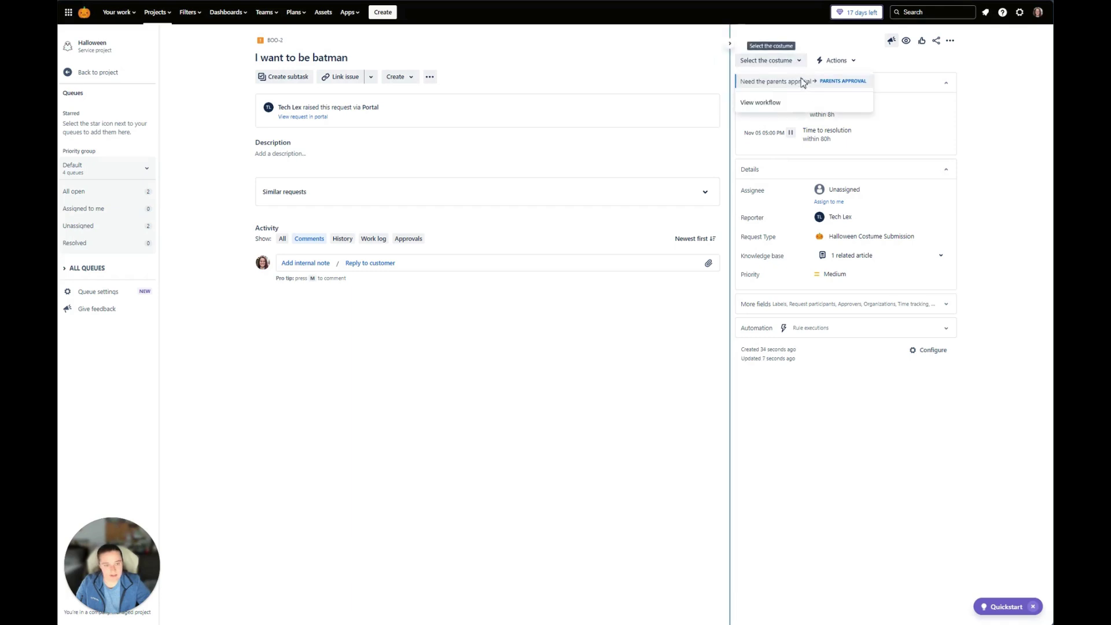
click(798, 80)
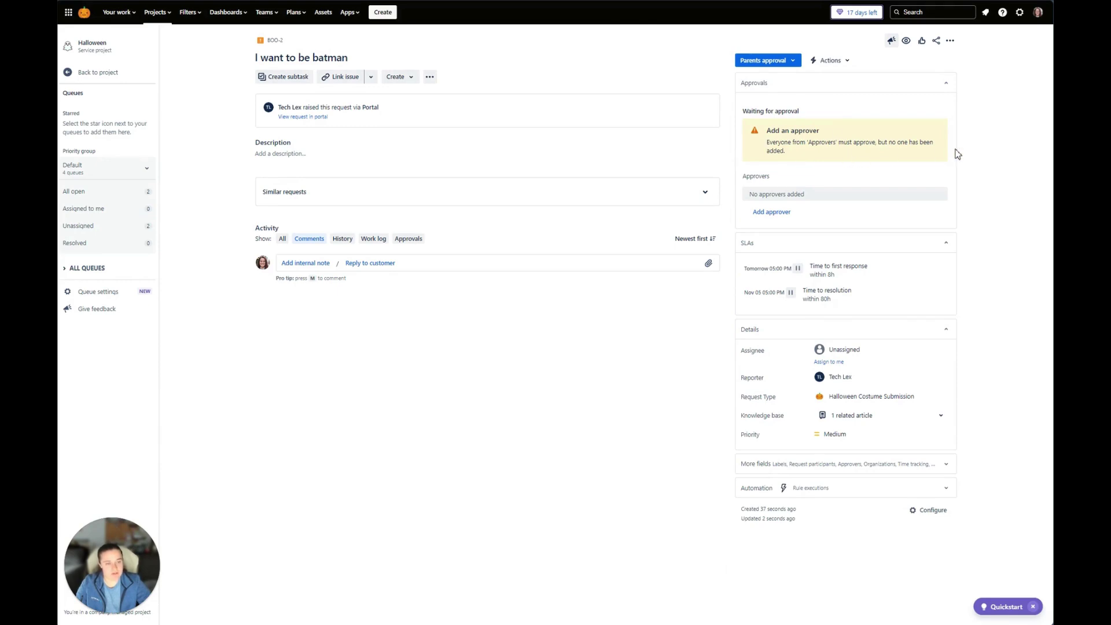
Add your own user account as the approver on the batman request and decline the approval
click(771, 212)
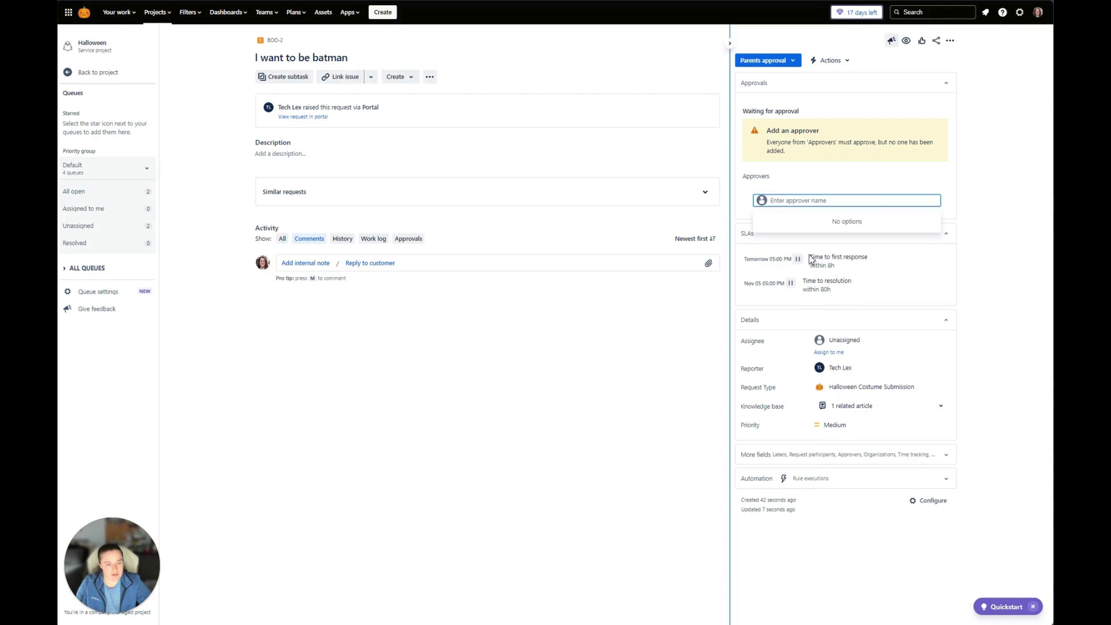
text(ale)
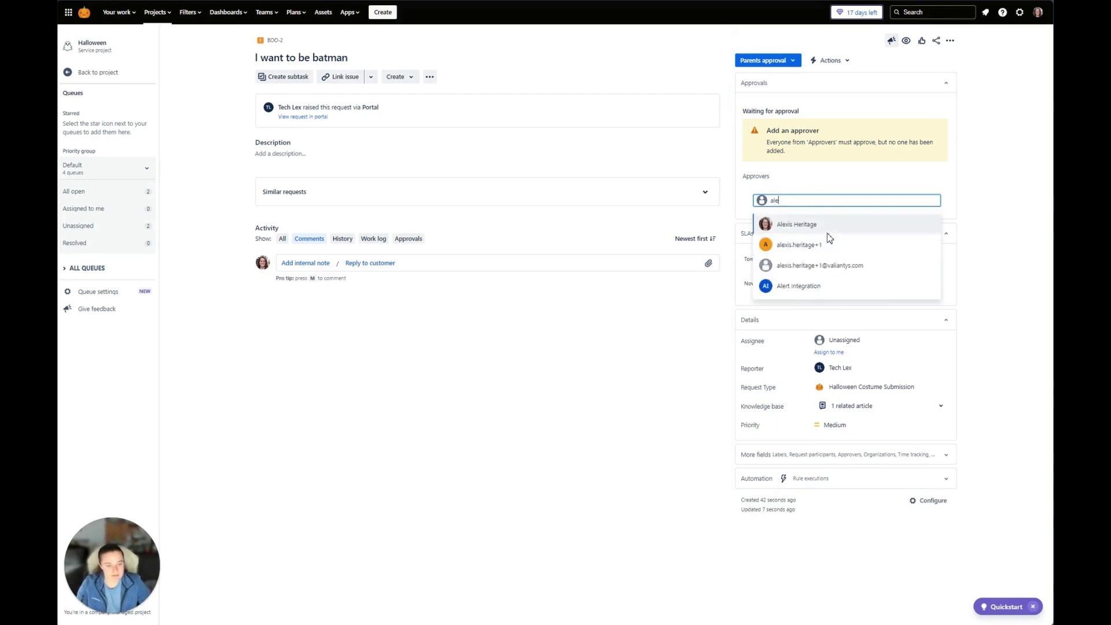
click(822, 226)
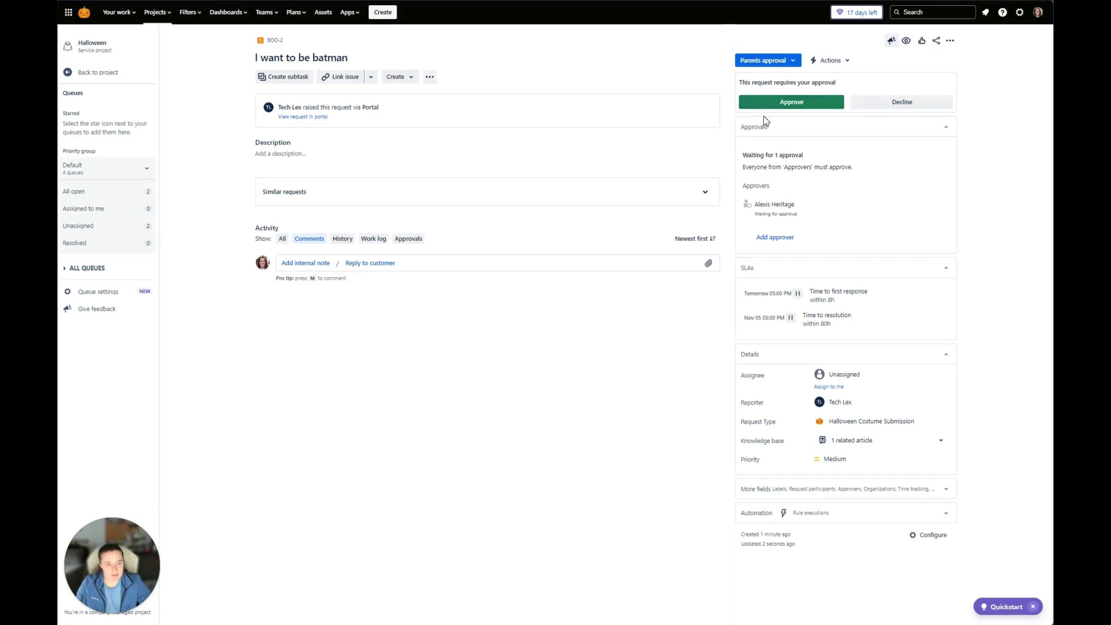
click(911, 105)
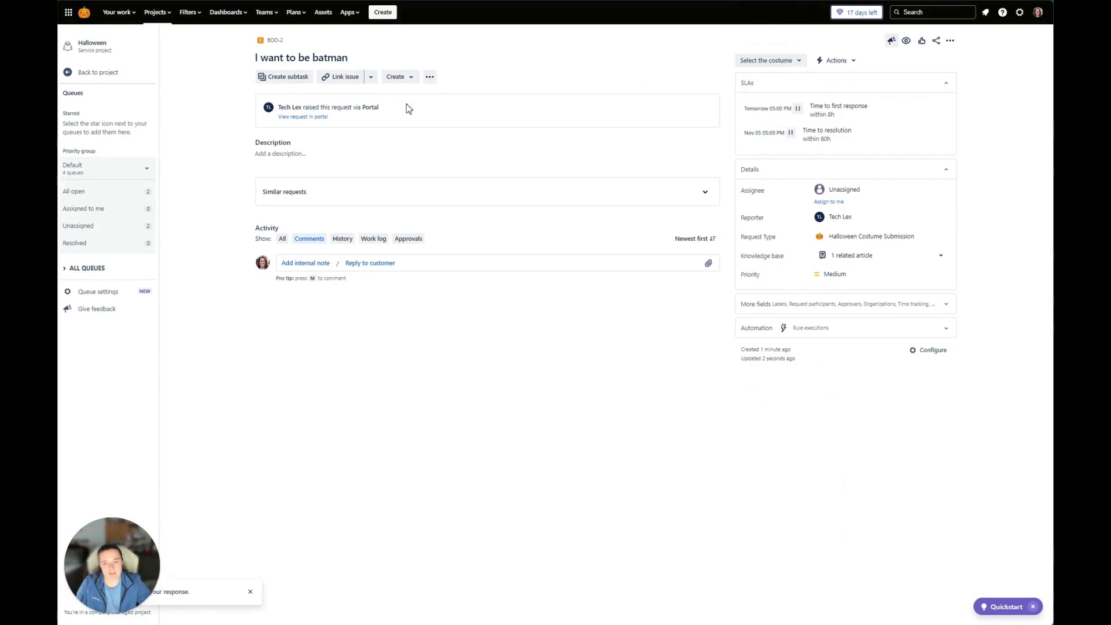
Reply to the customer with the comment "change of plans. i want to be iron man"
click(376, 263)
text(chag)
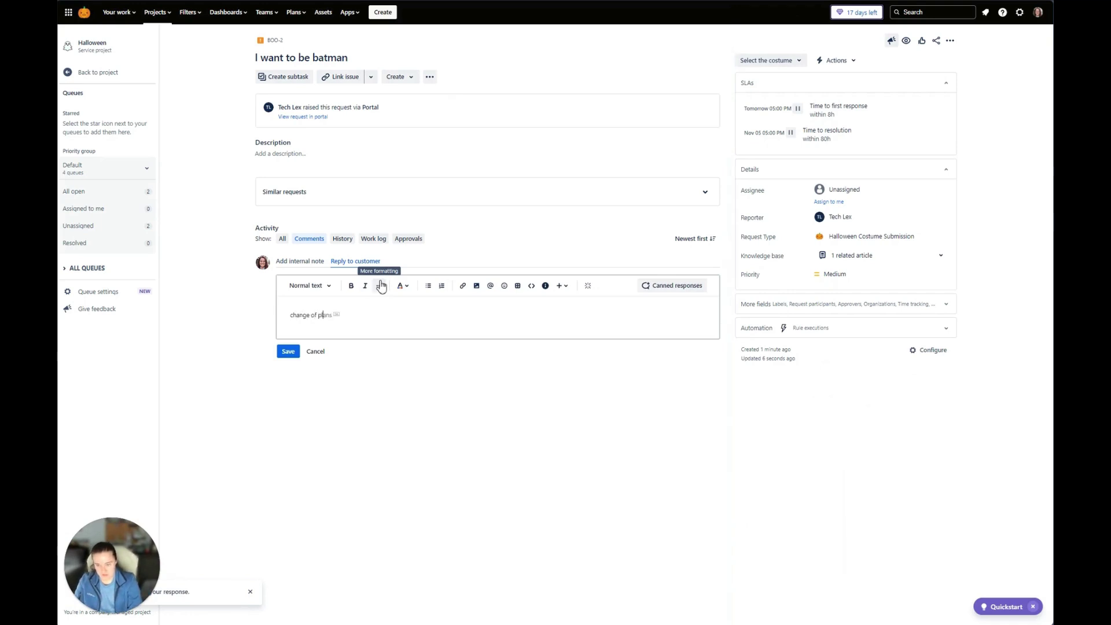
text( want to be iron man)
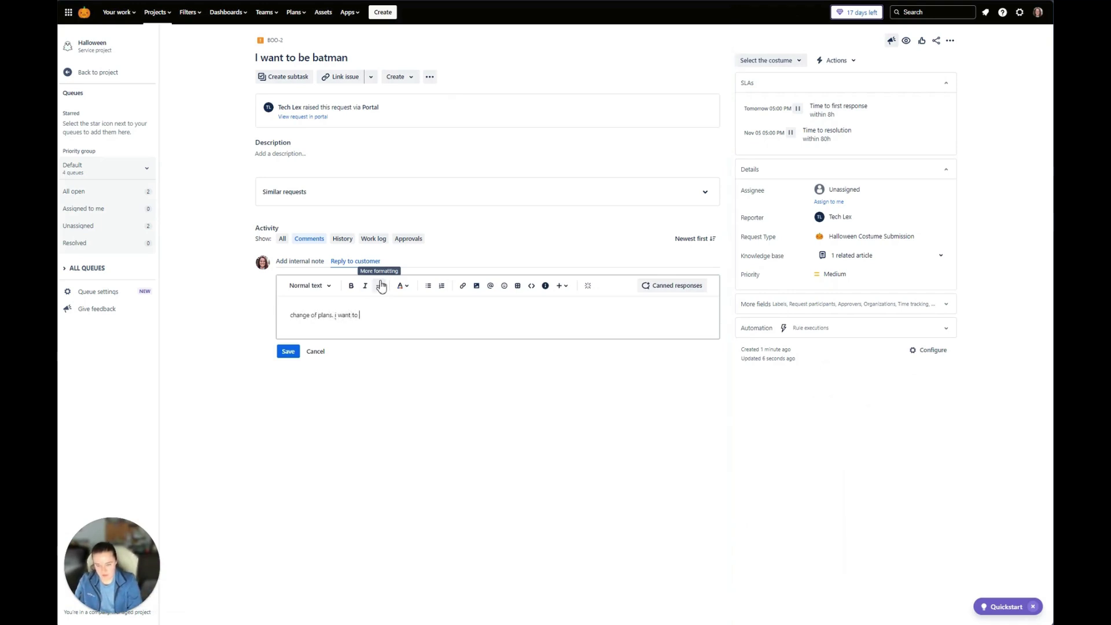
click(289, 351)
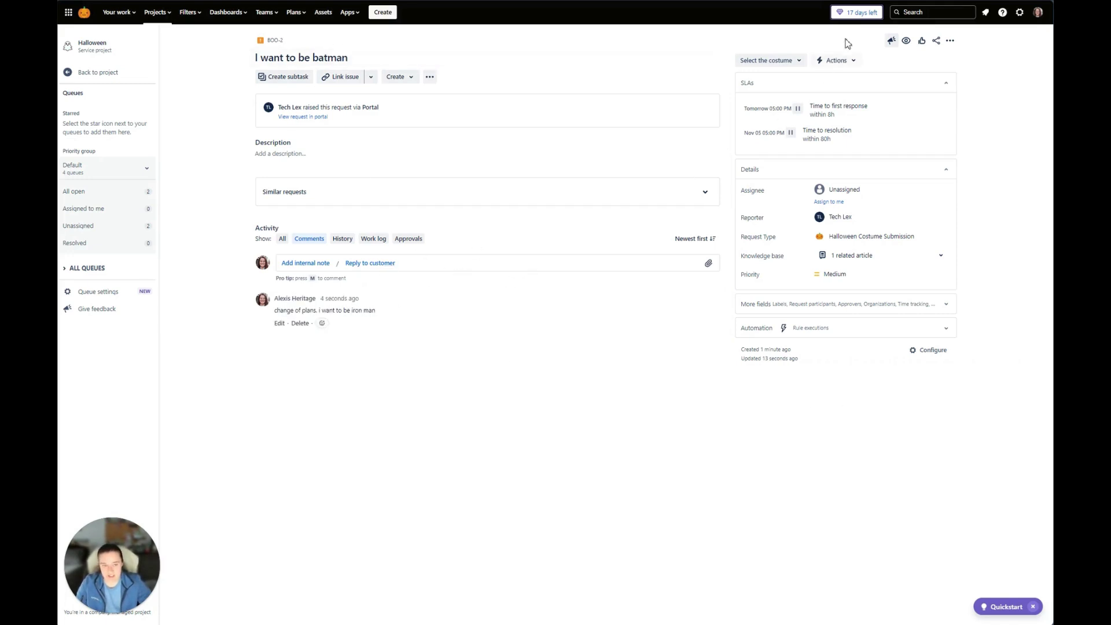
Transition the request back to Parents approval and approve it
click(752, 60)
click(758, 84)
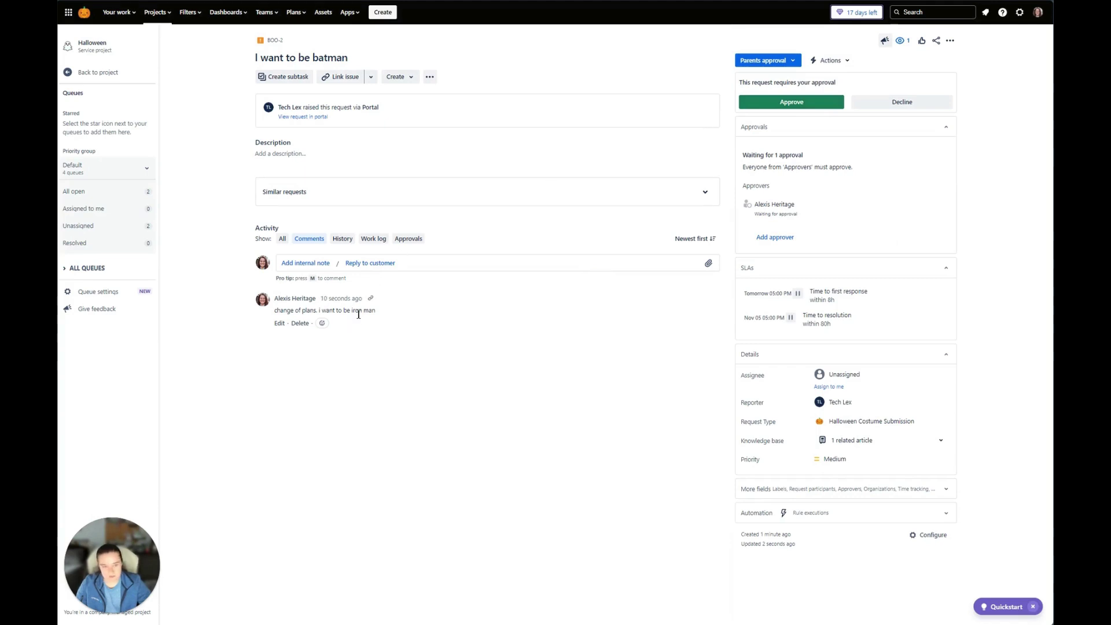
click(839, 105)
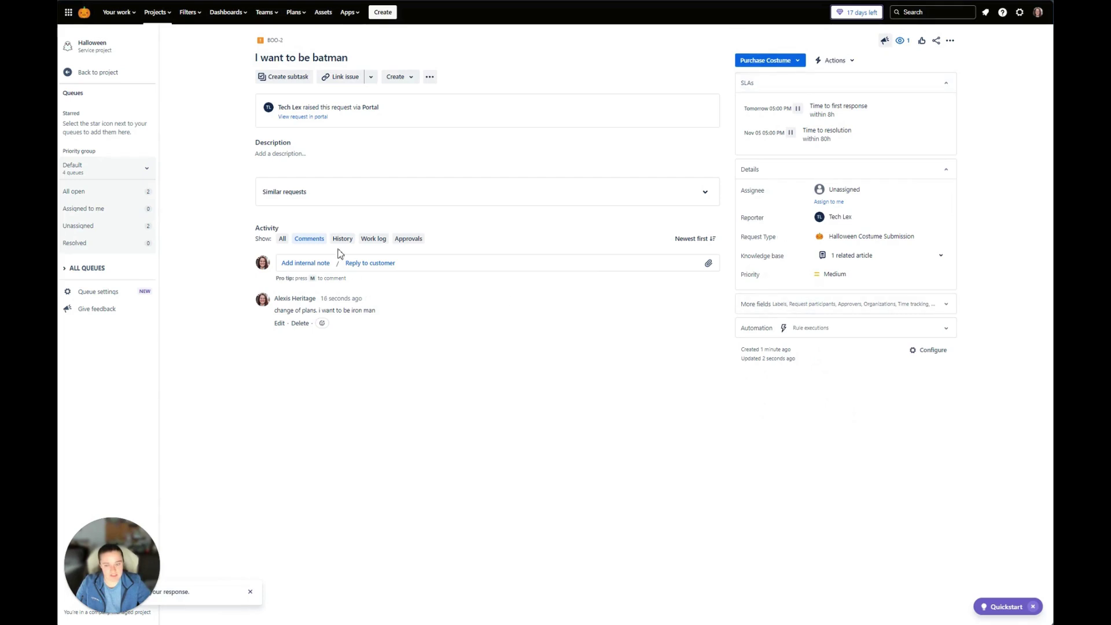
Examine the request's approvals history, including the declined and approved entries
click(405, 239)
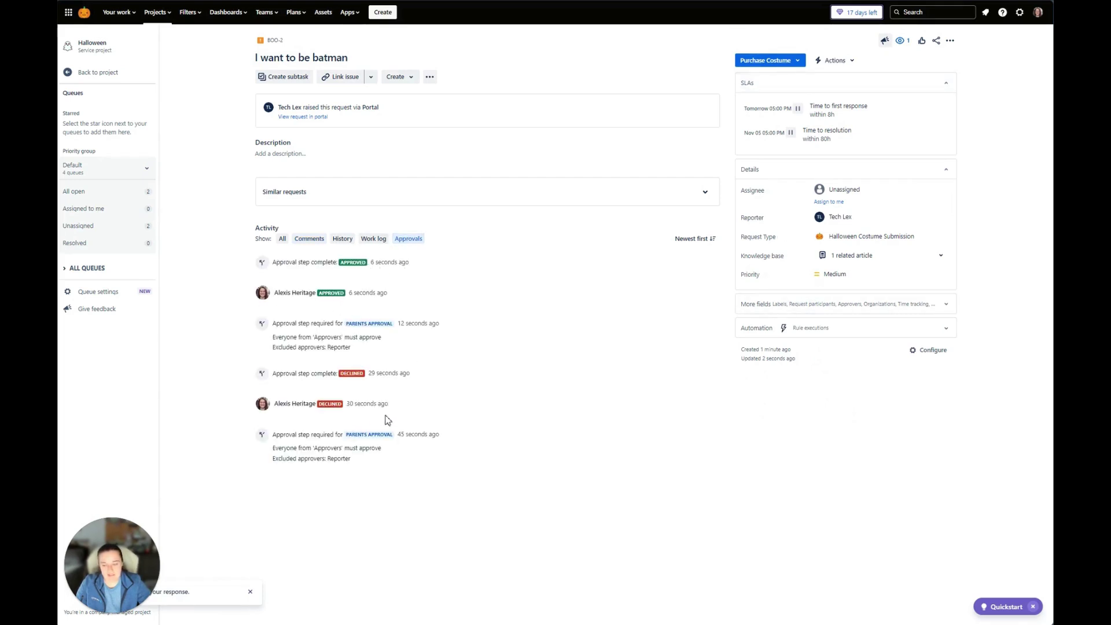
drag(393, 405, 263, 293)
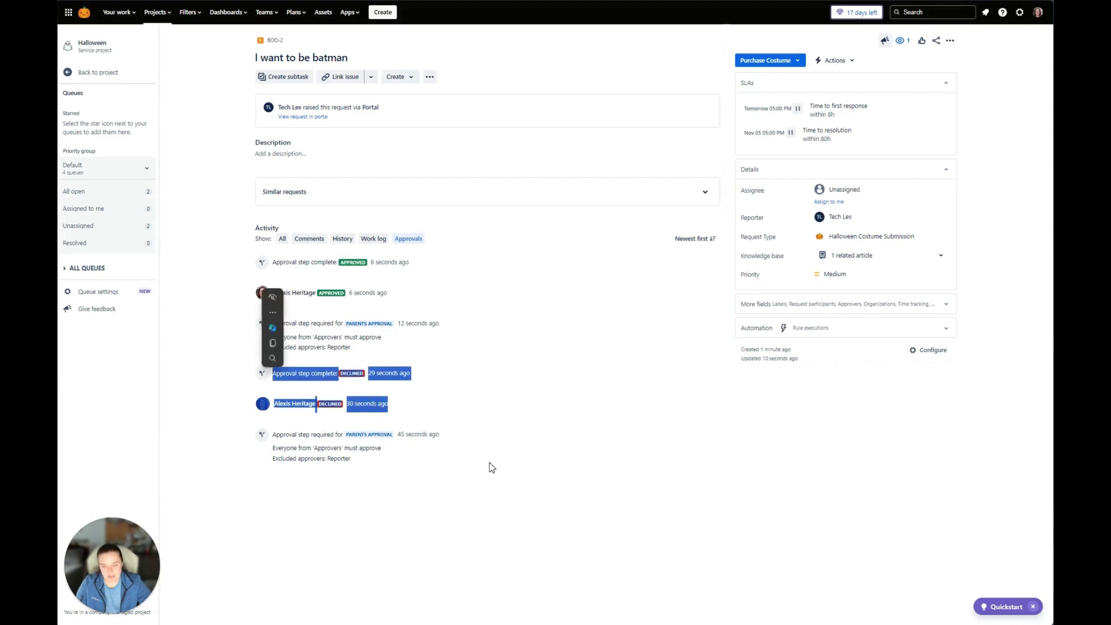
click(504, 483)
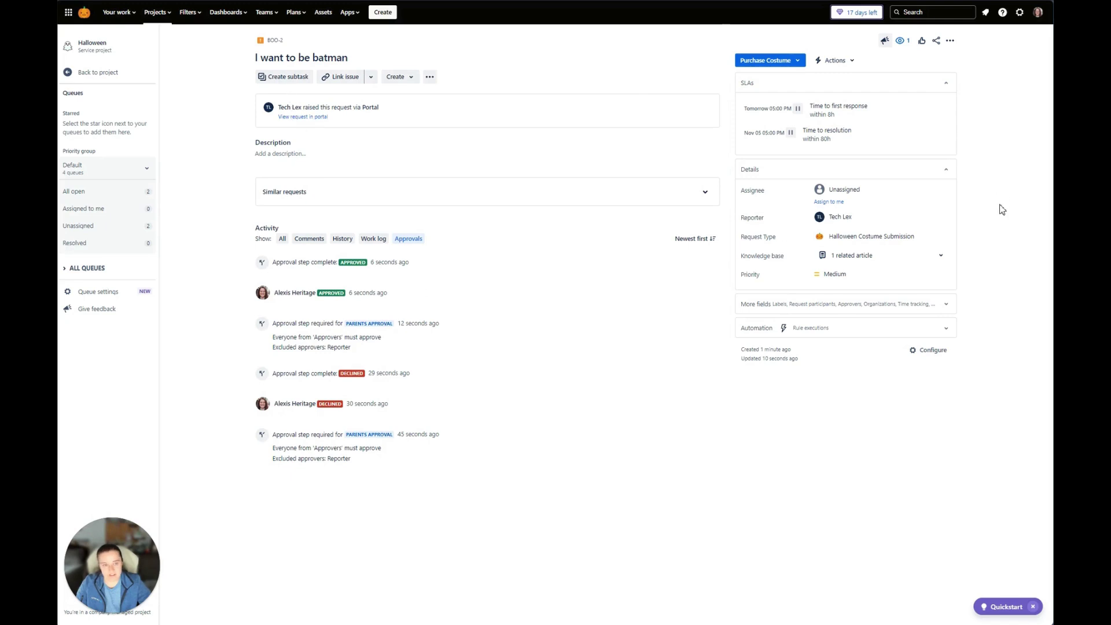
Transition the request from Purchase Costume through Waiting to trick or treat and Sort candy to Halloween Complete
click(794, 60)
click(778, 84)
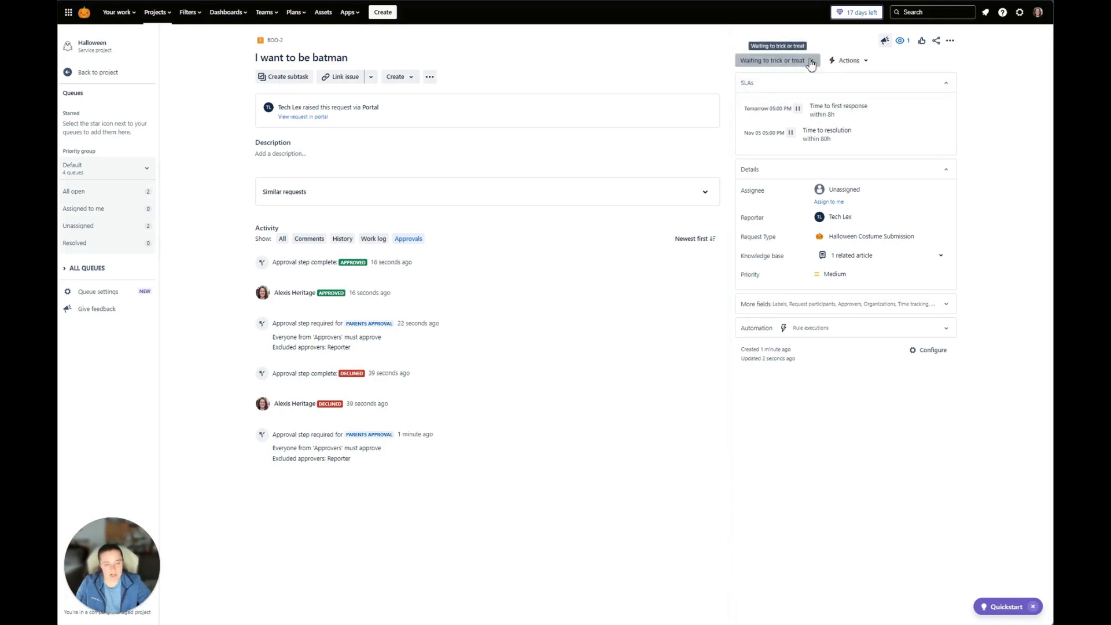
click(811, 62)
click(776, 84)
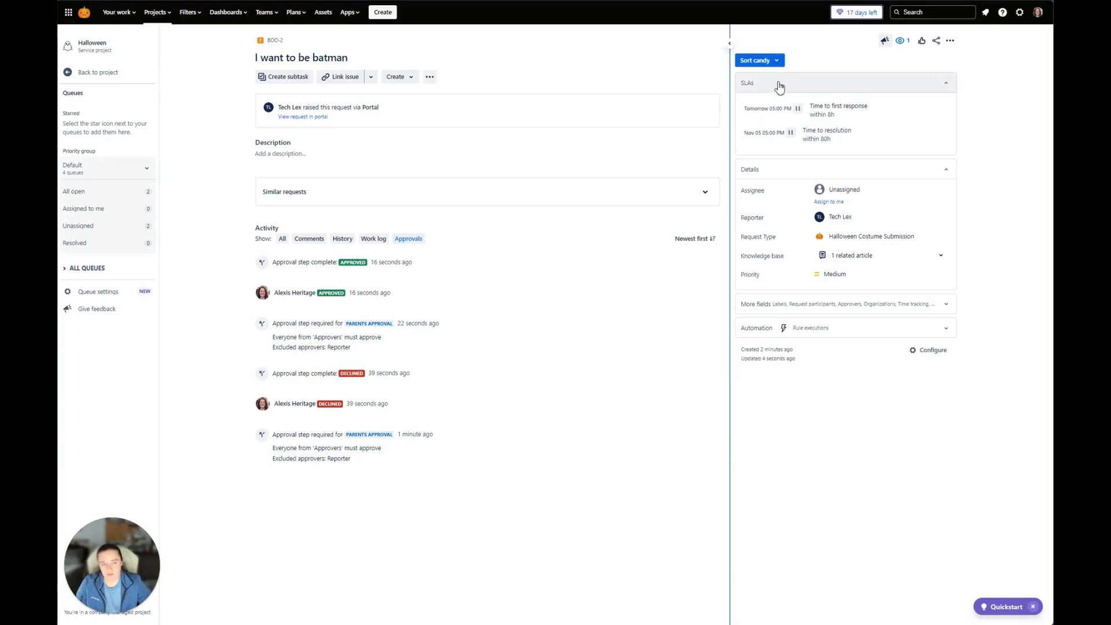
click(777, 61)
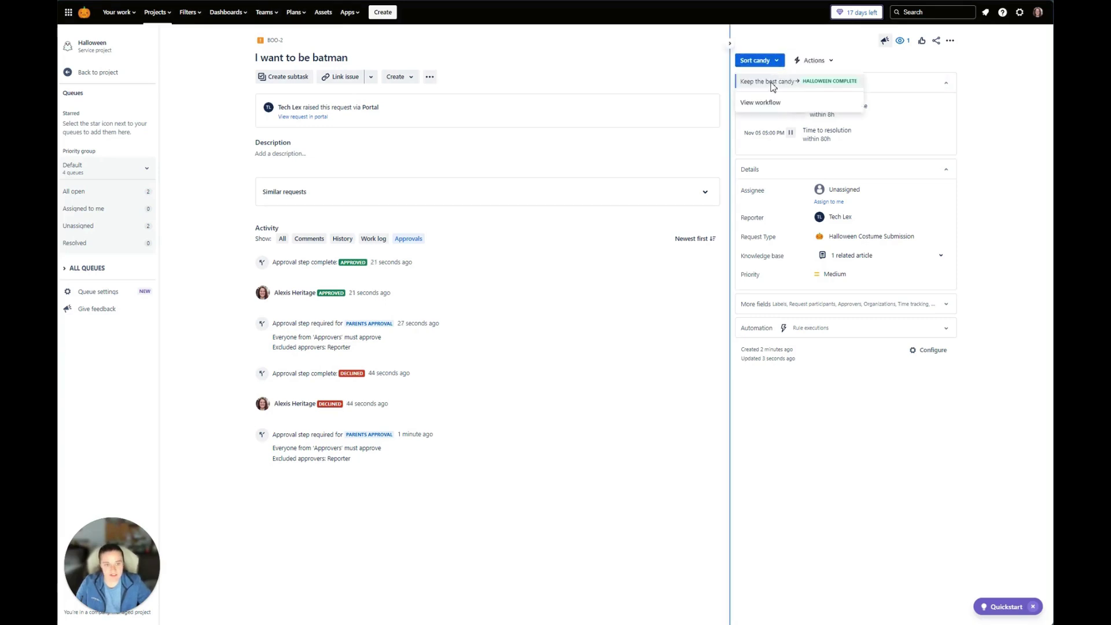
click(771, 83)
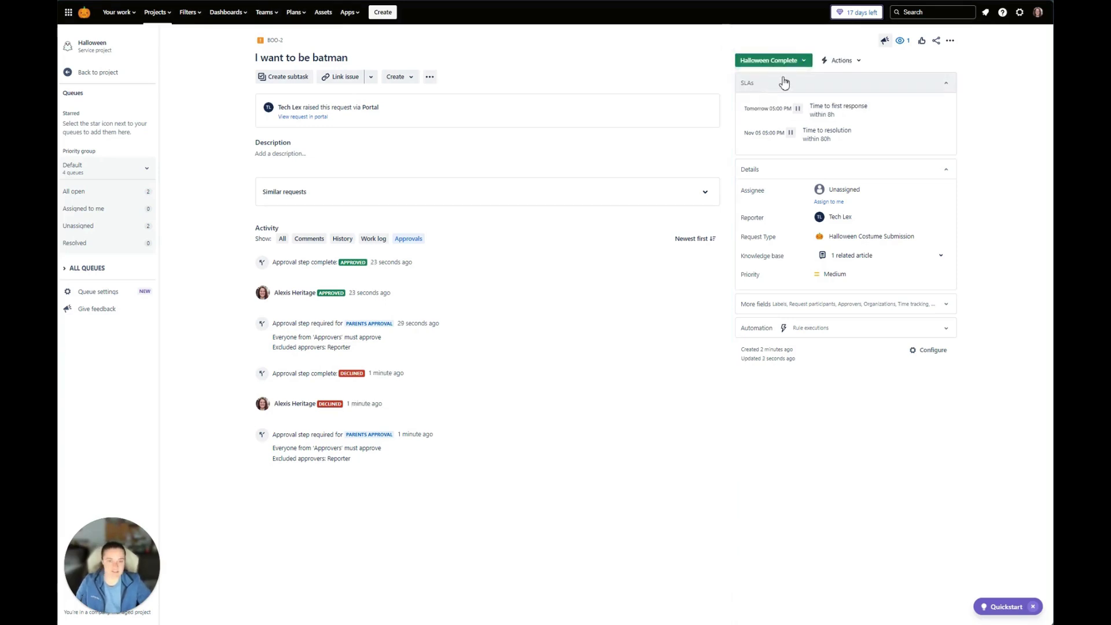